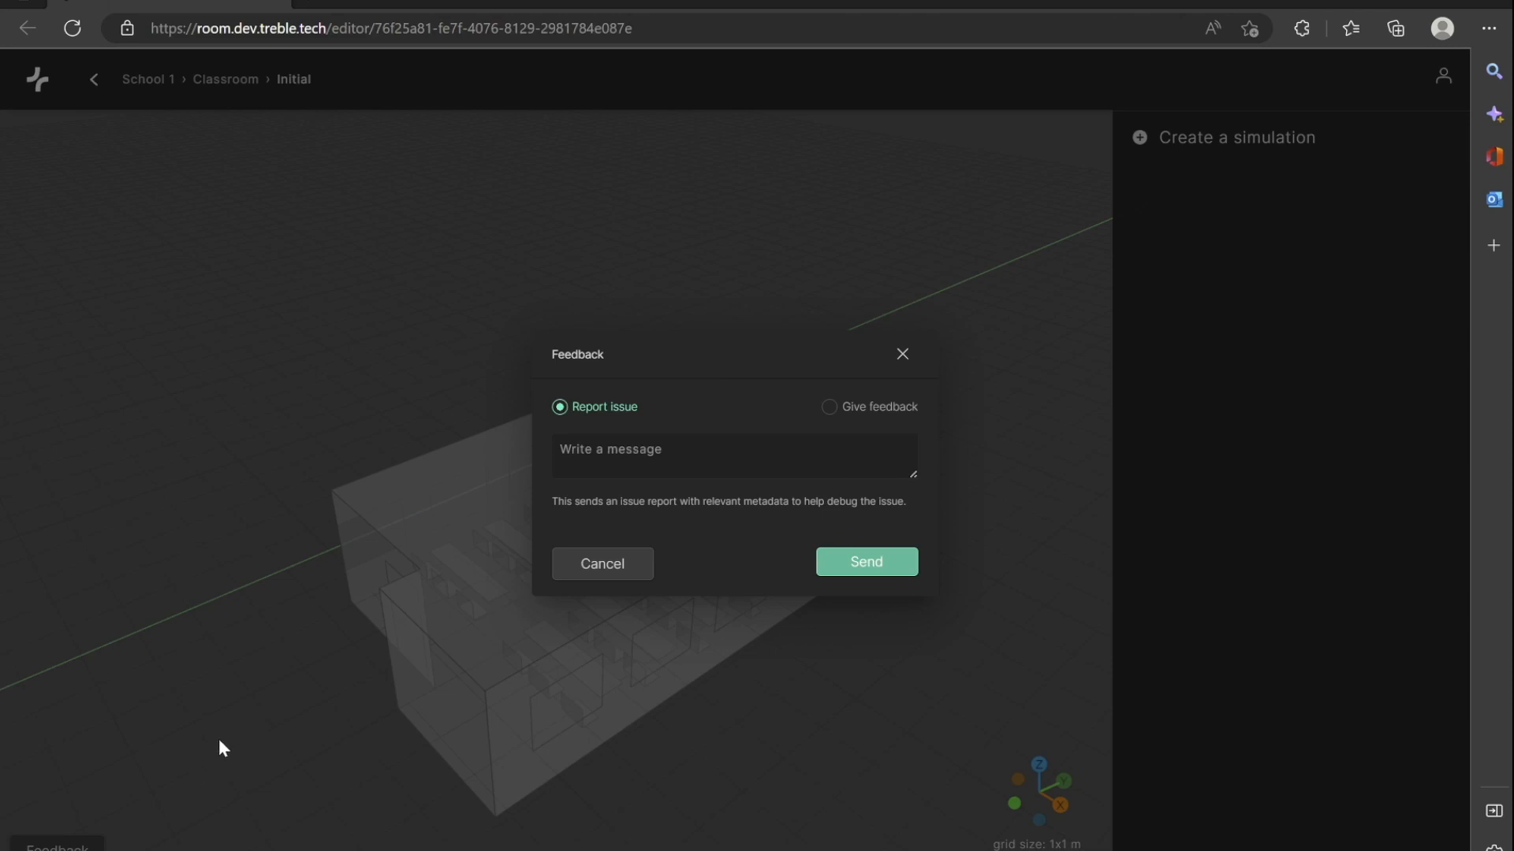
Review the Report issue and Give feedback options of the feedback form and close it without sending
click(669, 453)
click(829, 408)
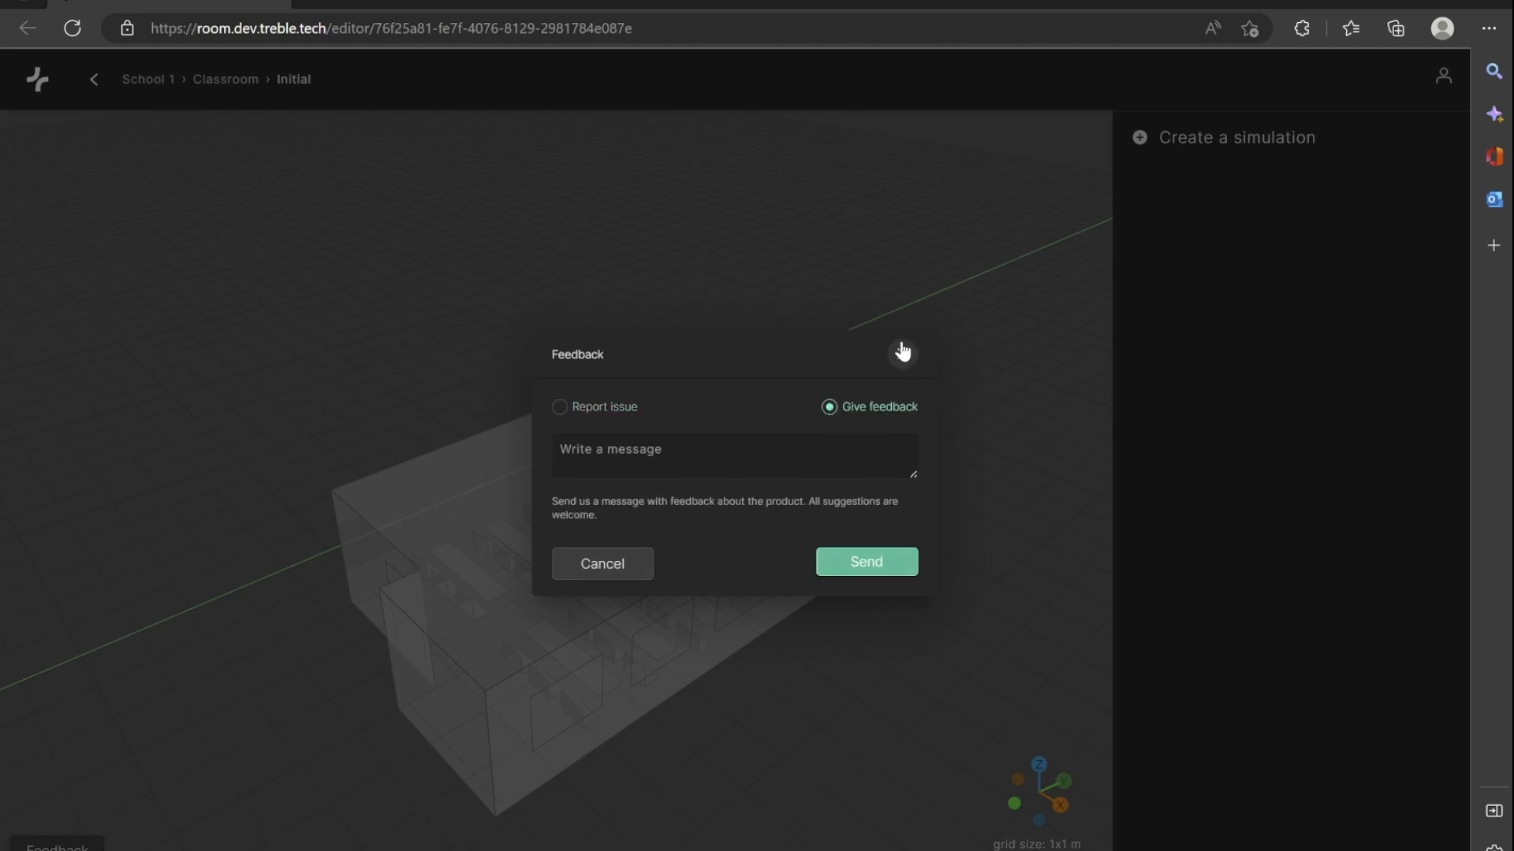
click(902, 354)
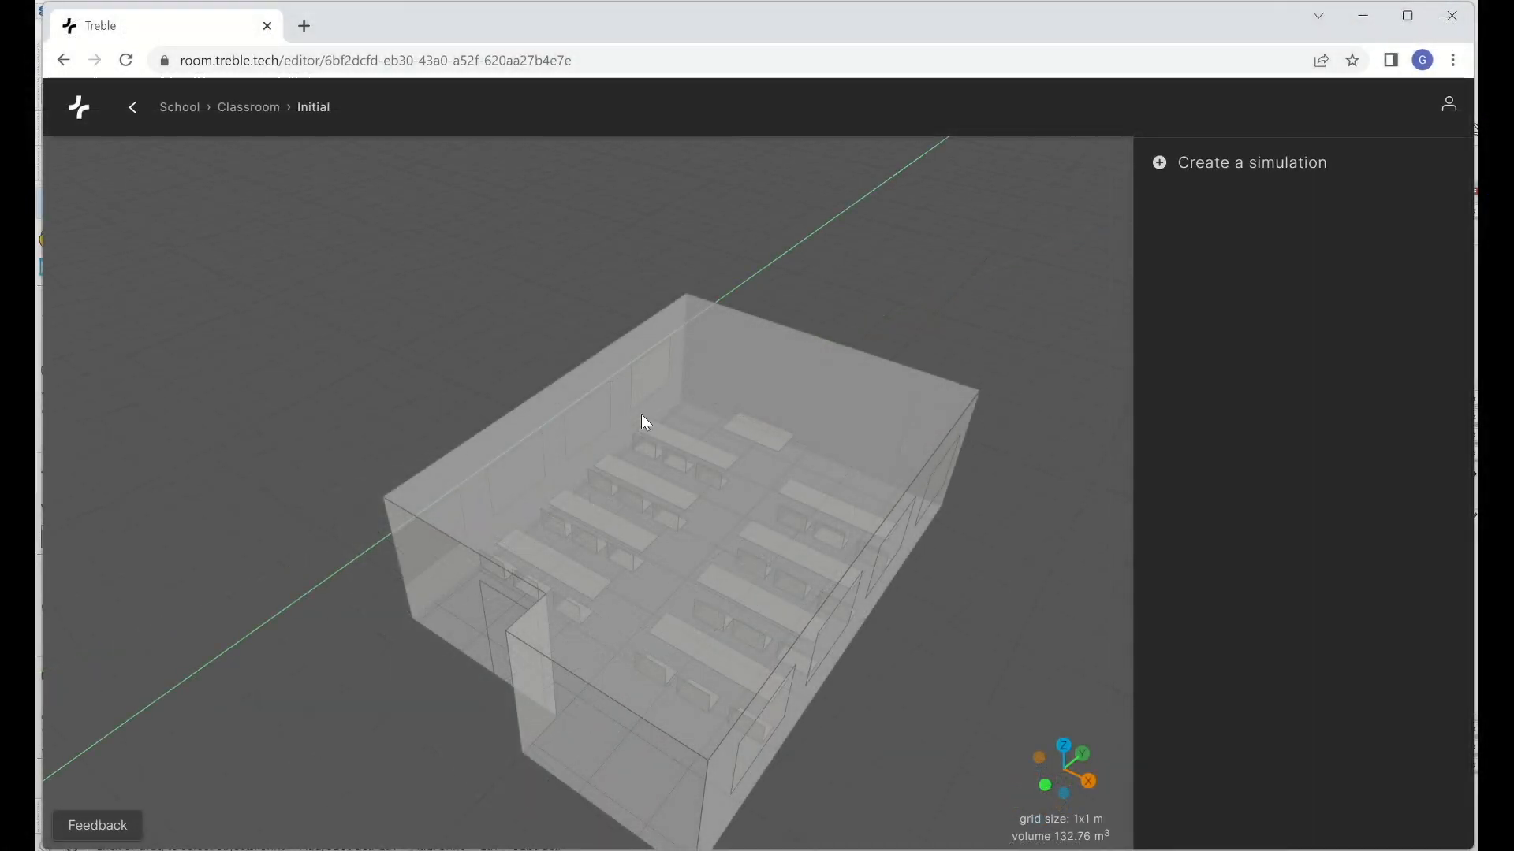
Create a new simulation named "Ceiling in class C"
click(1158, 161)
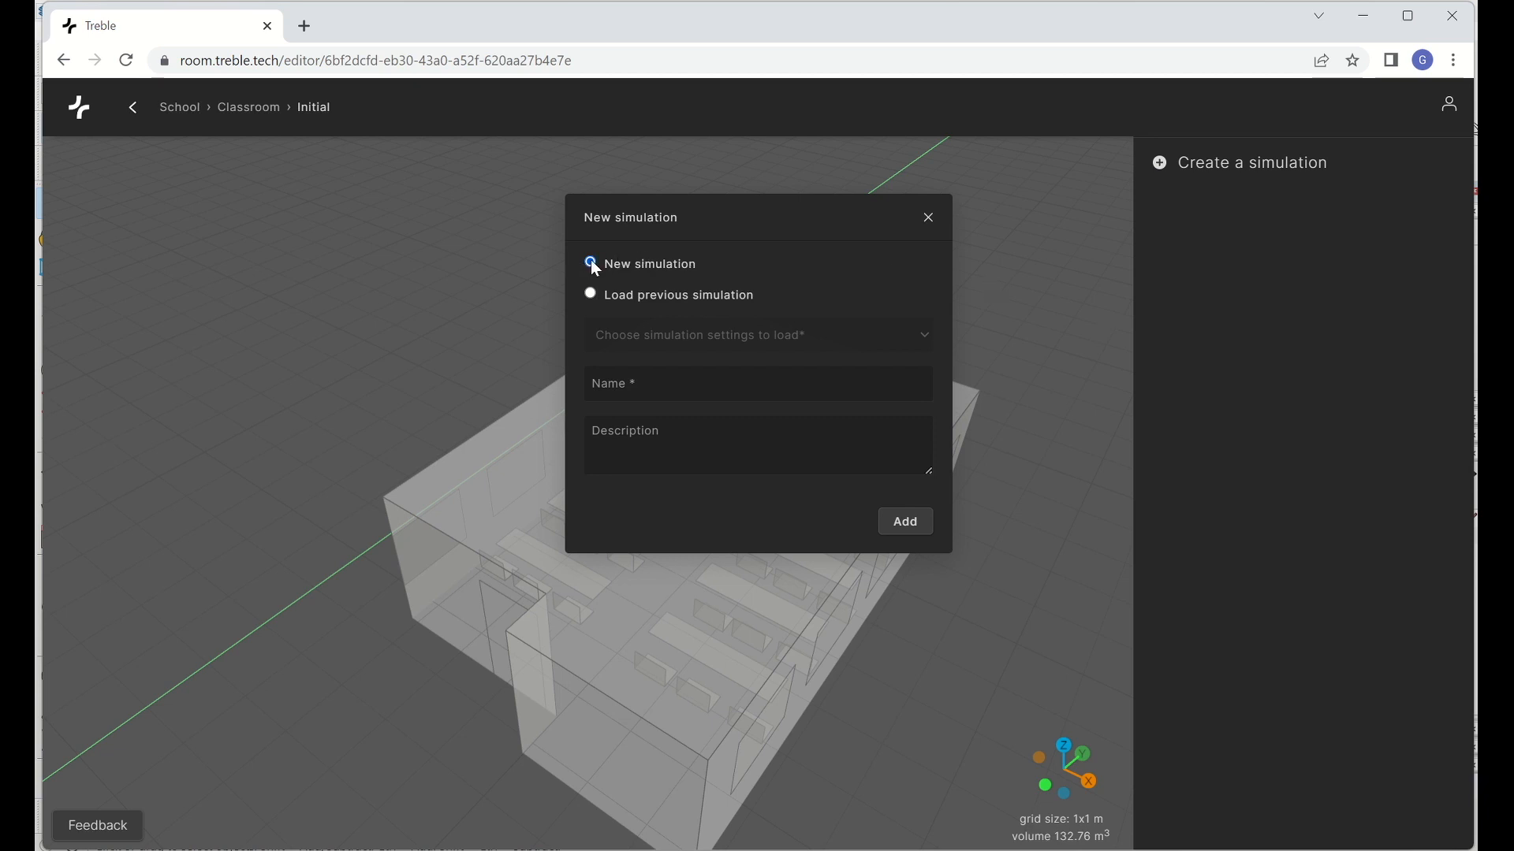
click(667, 381)
text(Ceiling in class C)
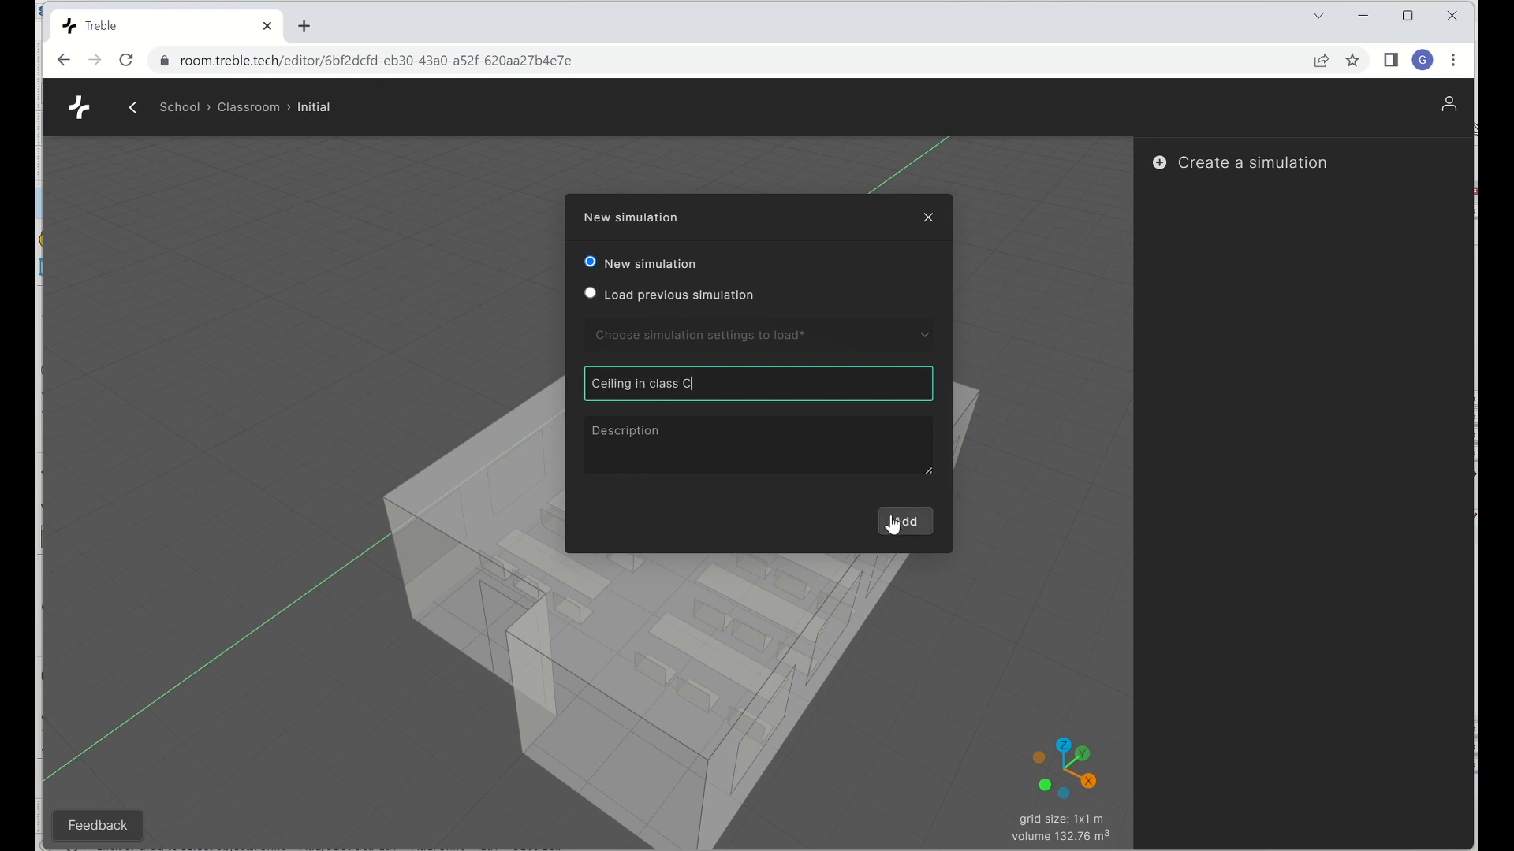
click(895, 524)
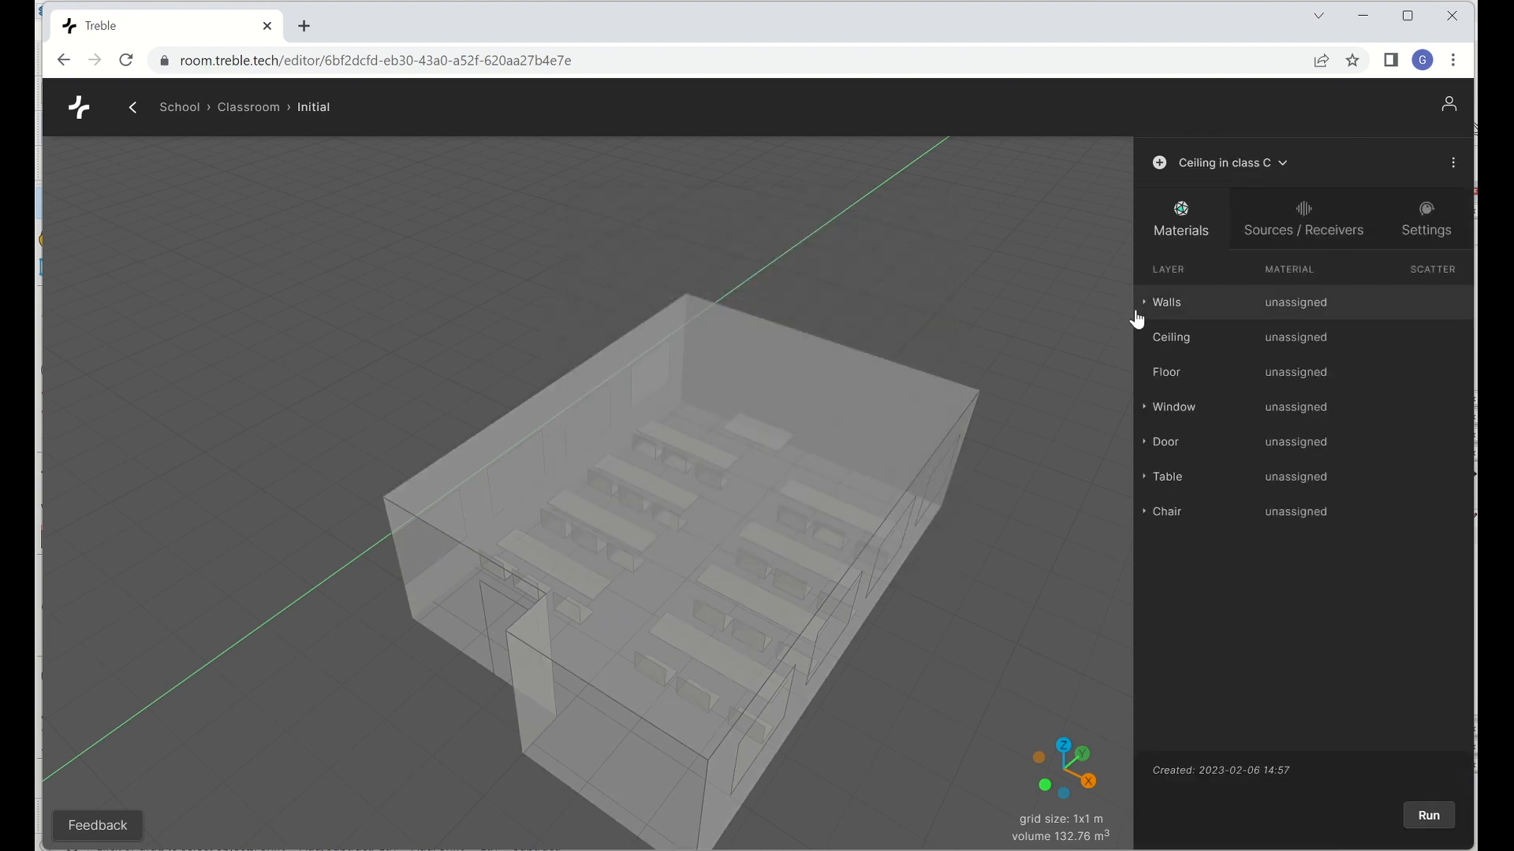
Expand the Walls layer into its surfaces and assign Smooth concrete to the whole layer
click(1147, 309)
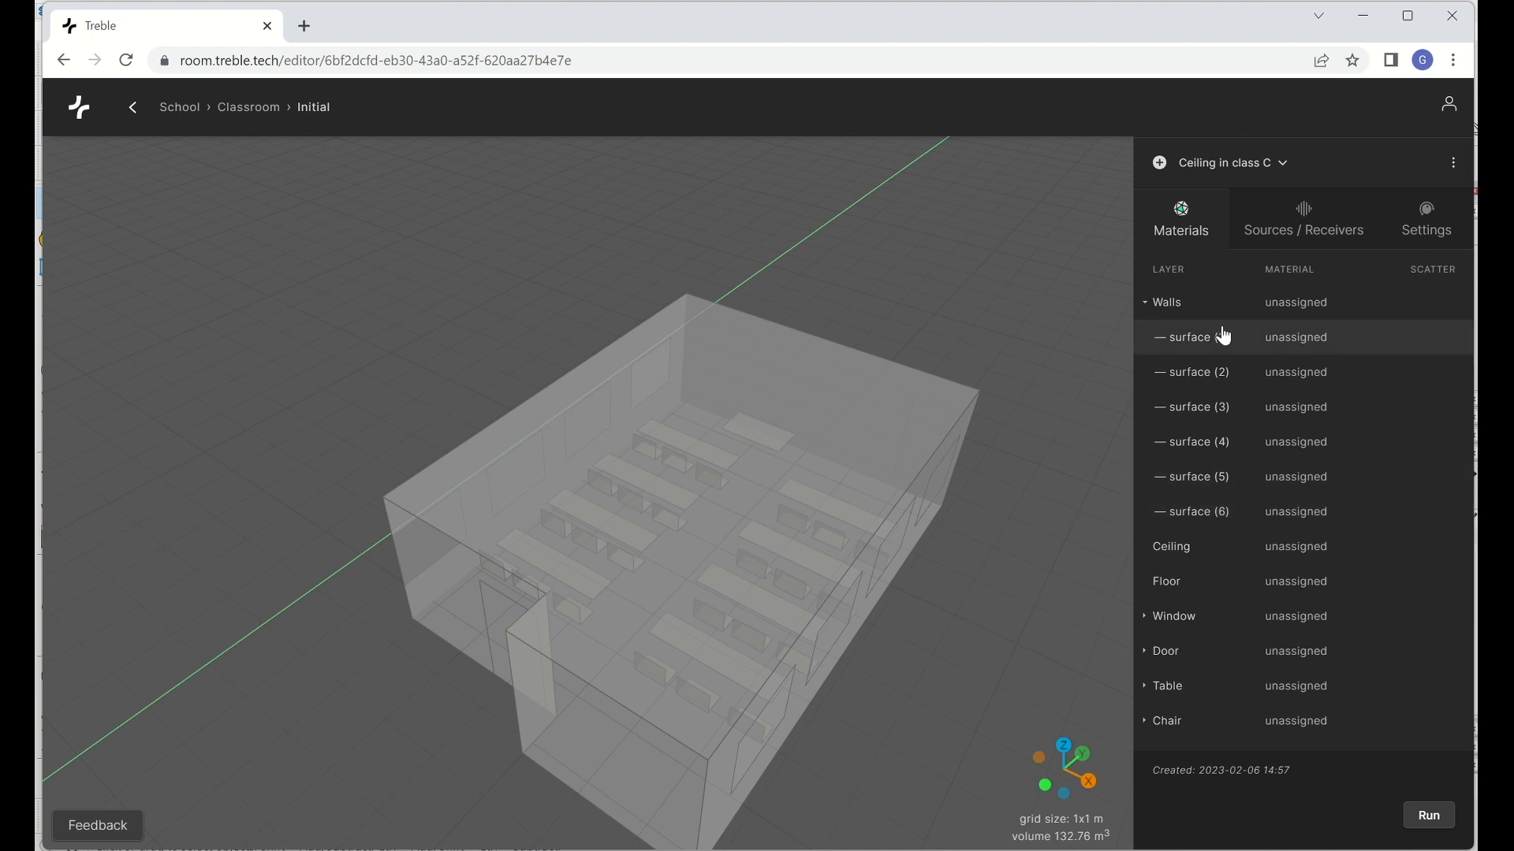
click(1298, 309)
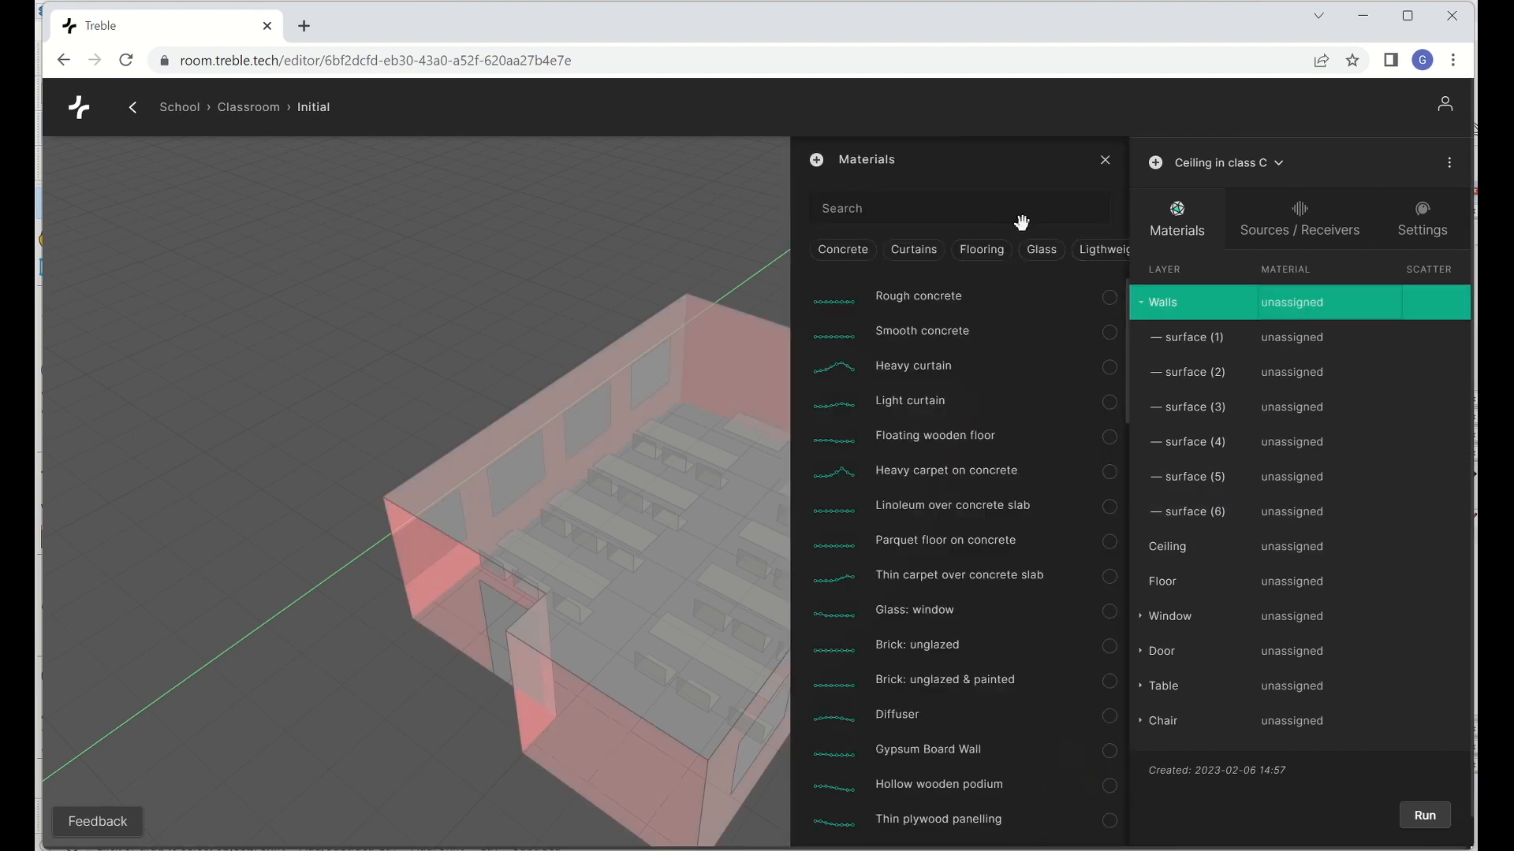
click(1110, 334)
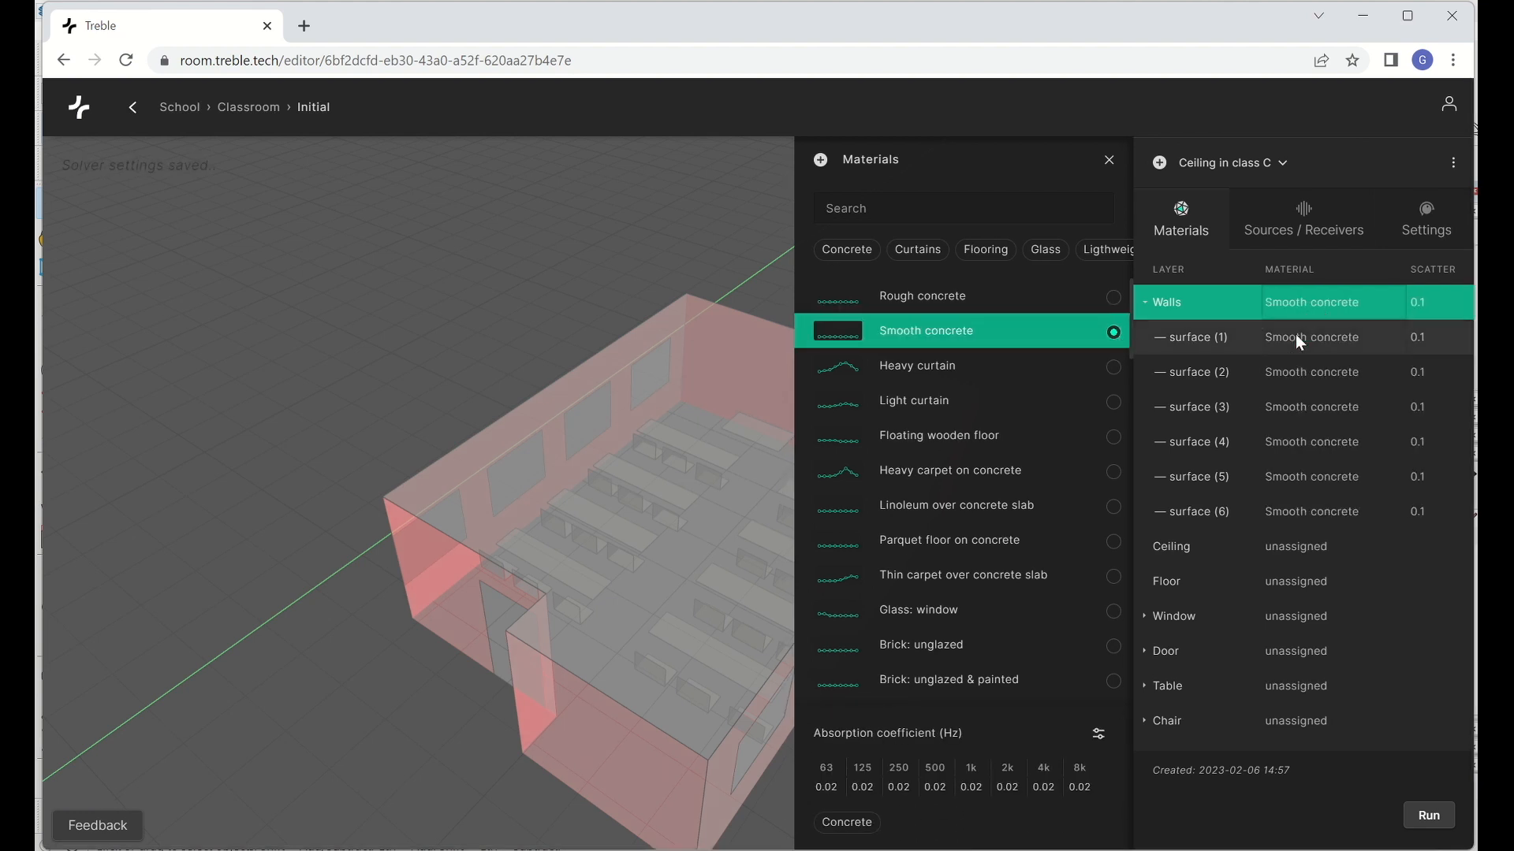
Try Heavy curtain on wall surface (1), return the whole Walls layer to Smooth concrete and collapse it
click(1196, 343)
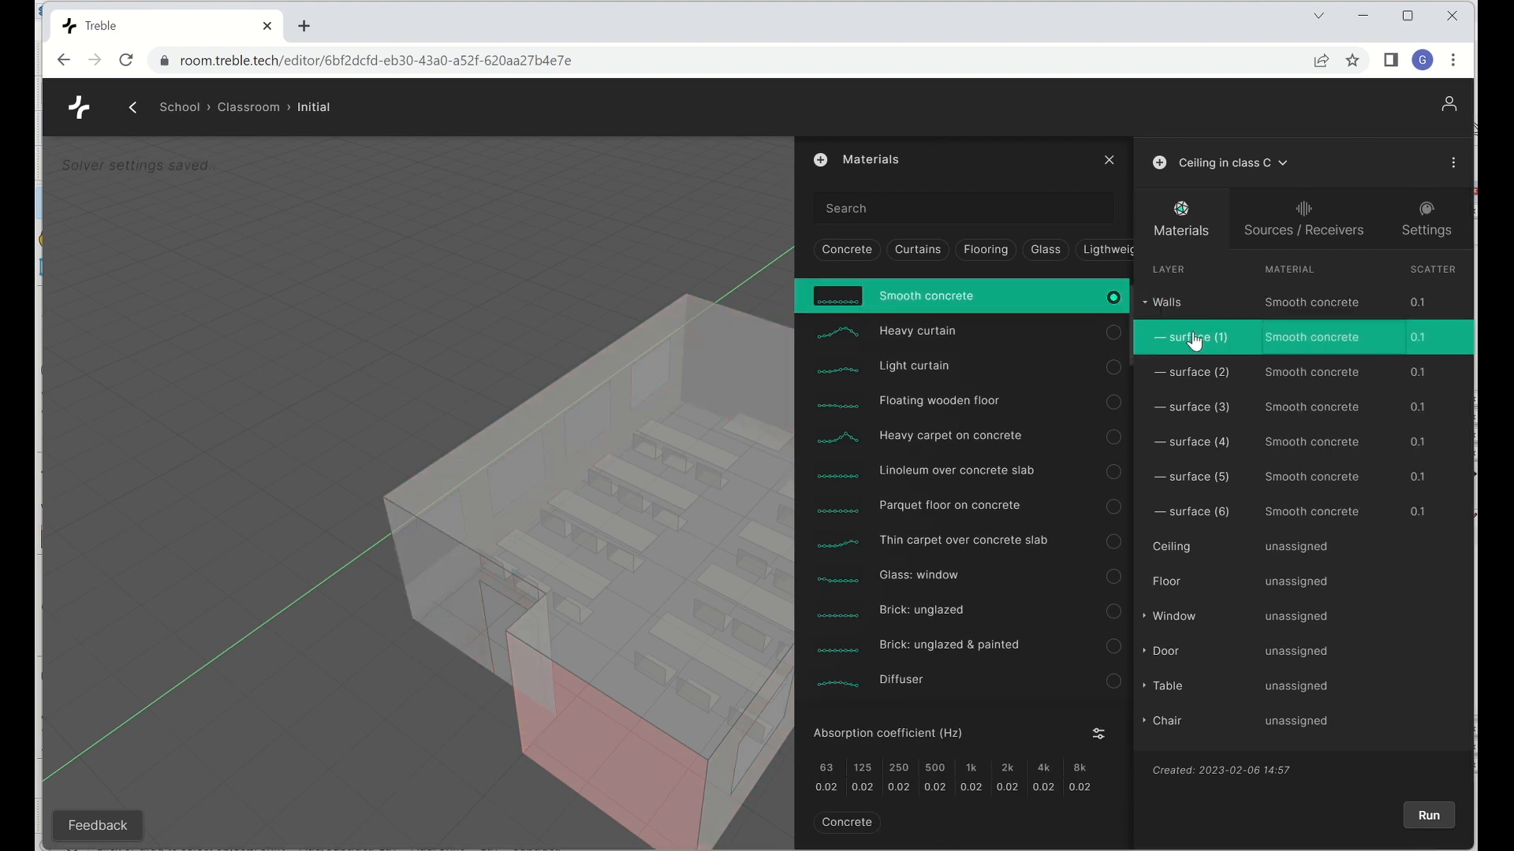
click(1114, 339)
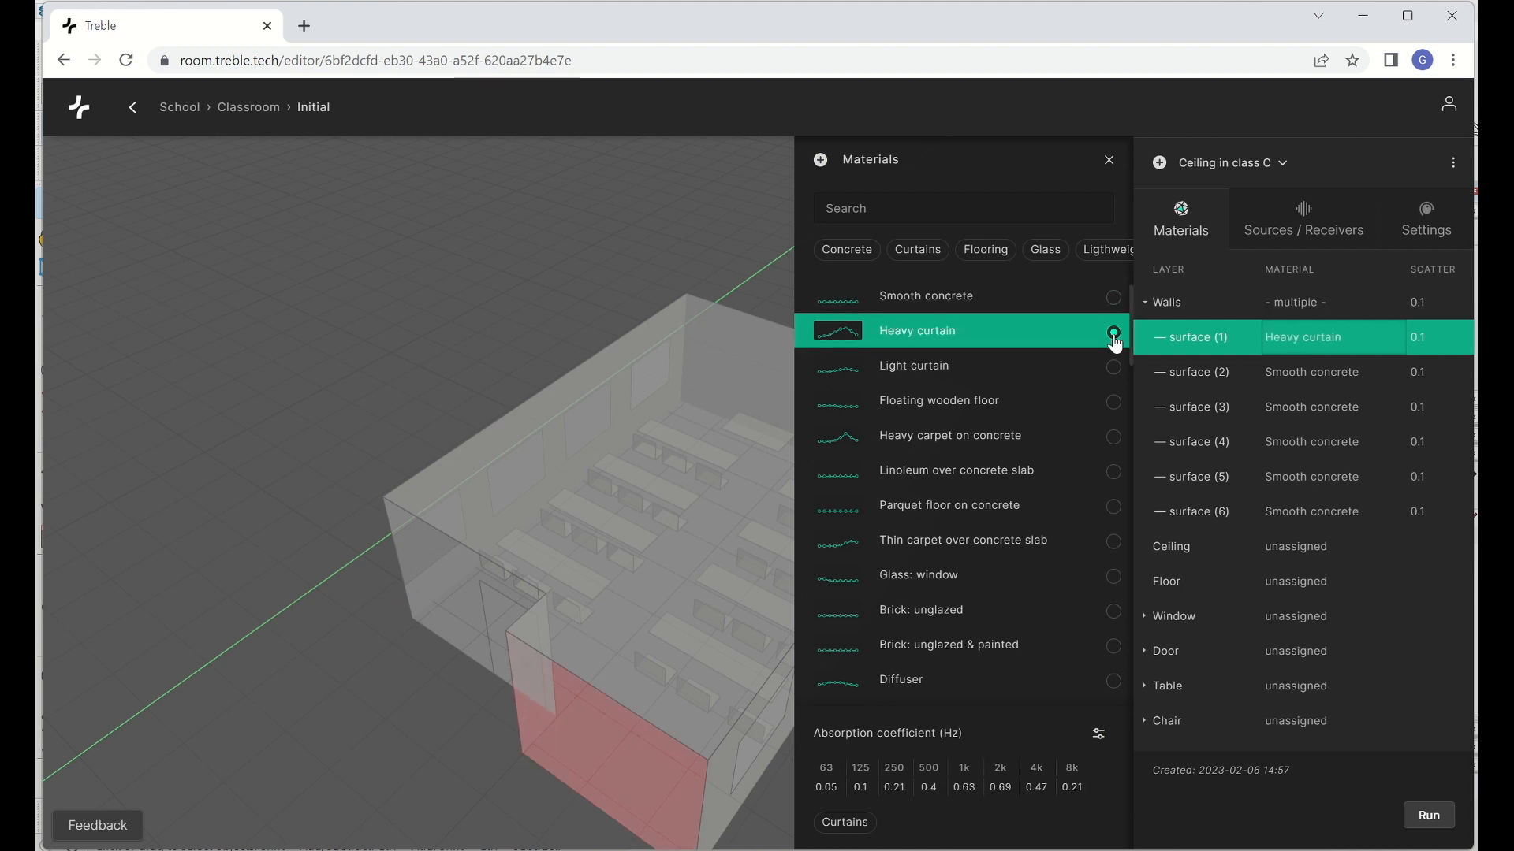
click(1293, 304)
click(1114, 298)
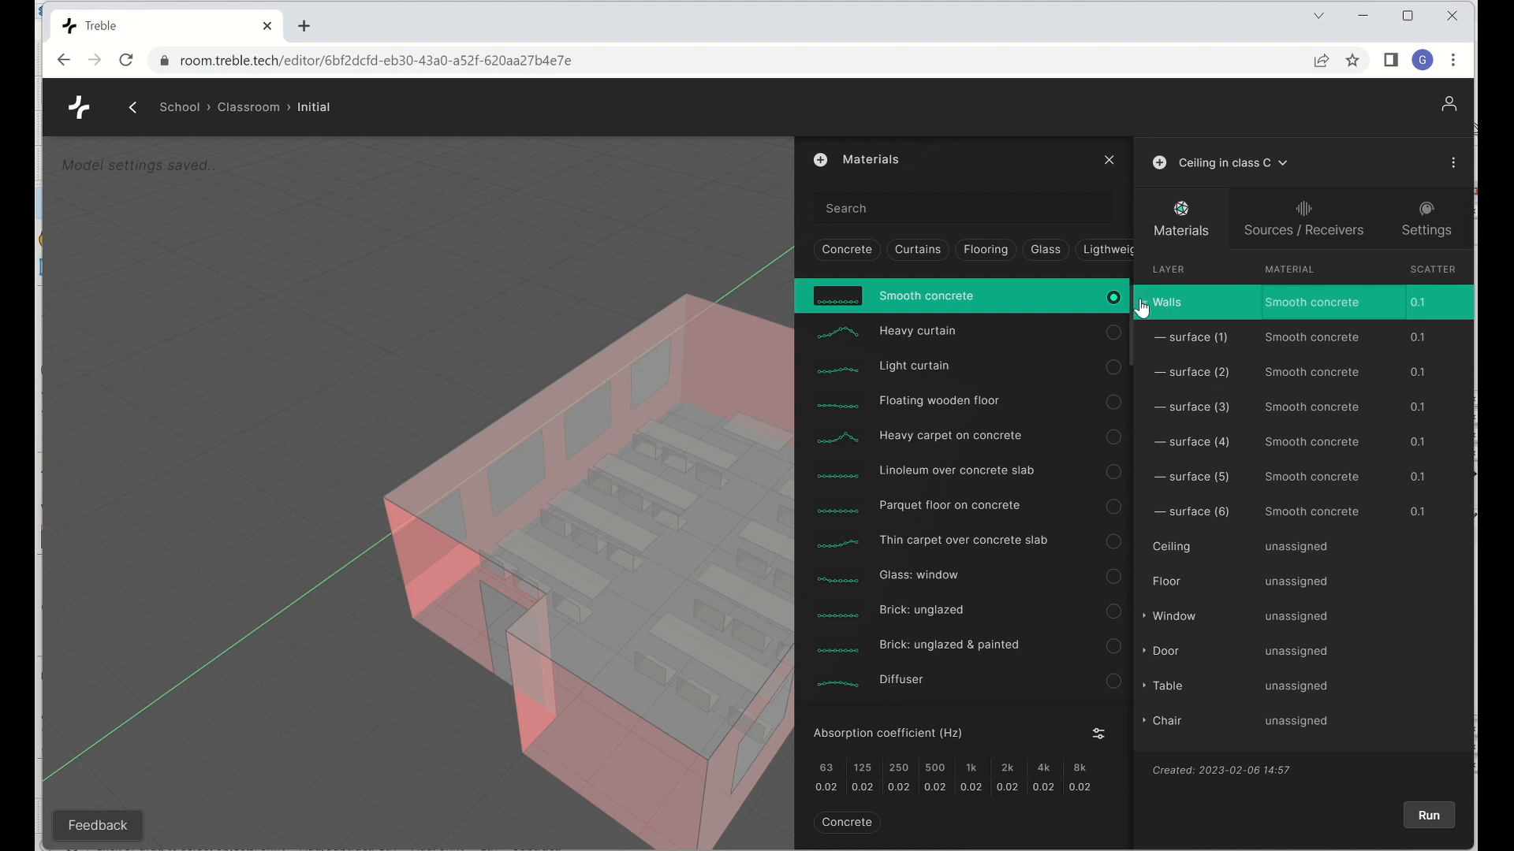
click(1174, 312)
Find the acoustic ceiling materials and assign Class C acoustic ceiling to the Ceiling layer
click(1285, 336)
click(945, 212)
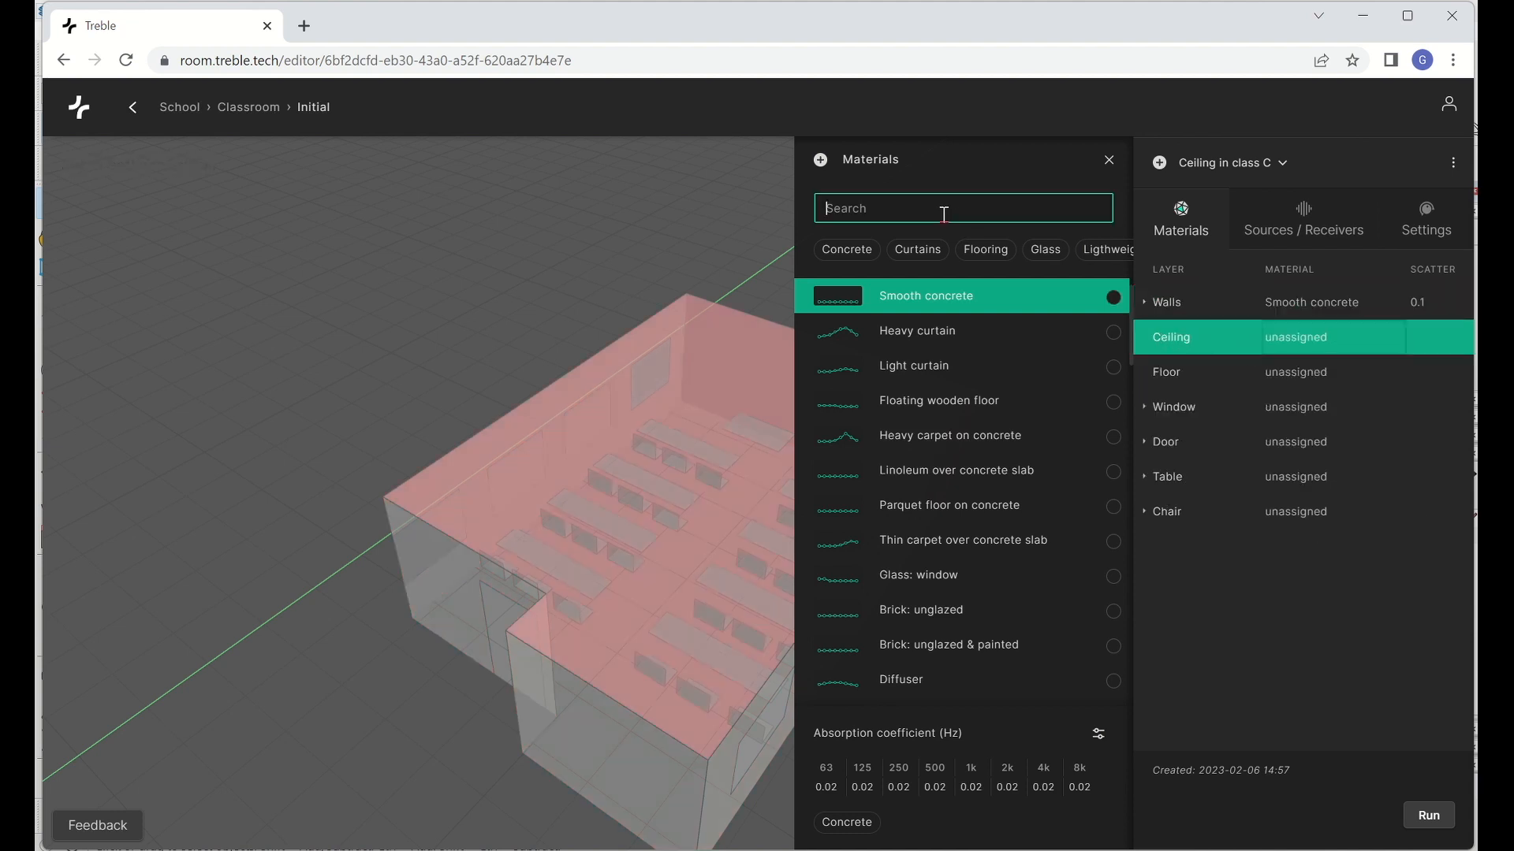
text(cei)
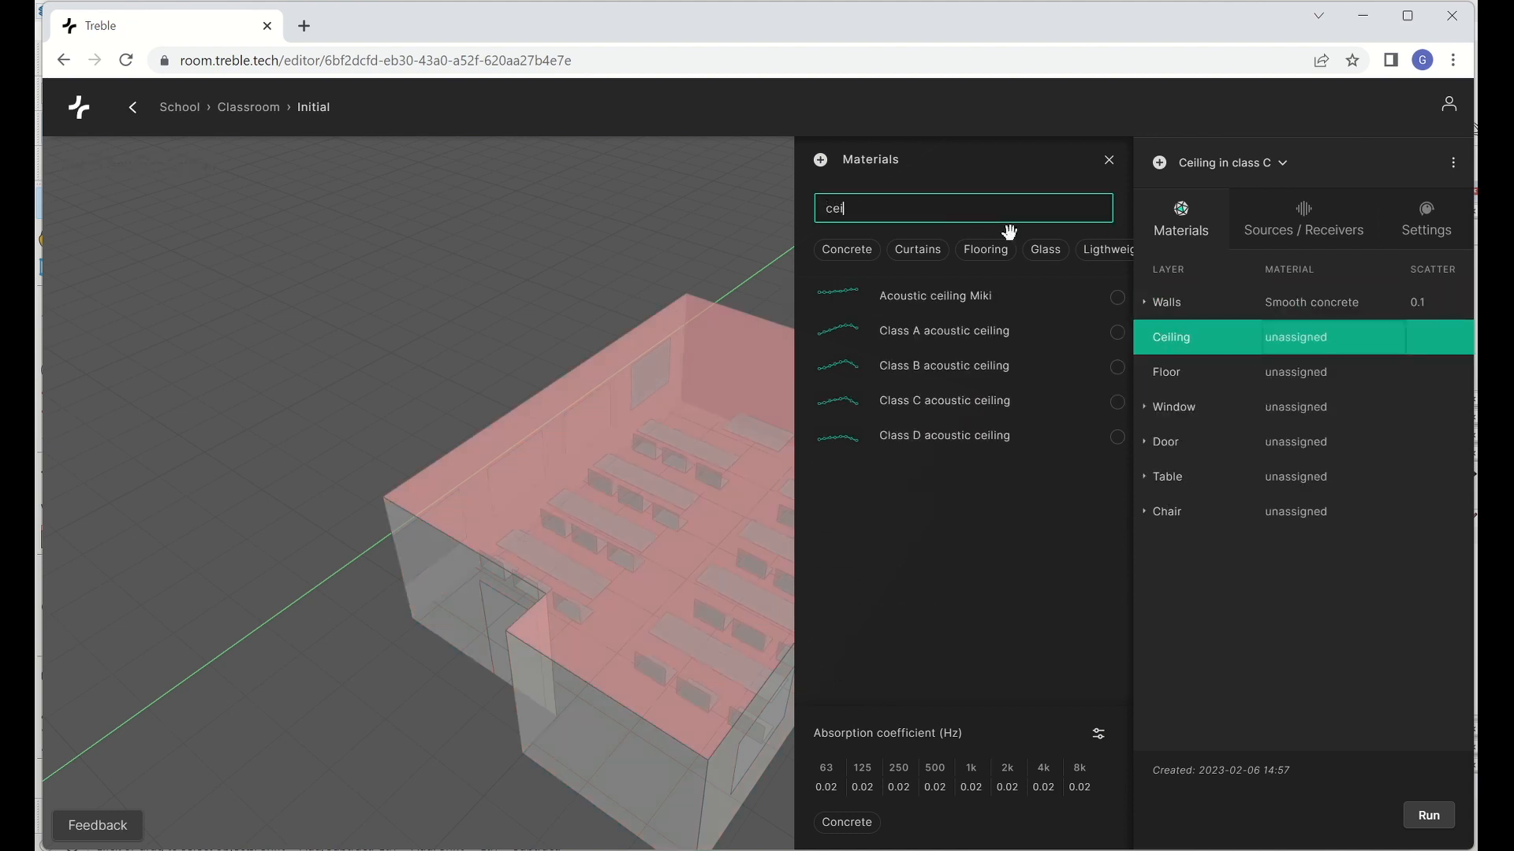
click(1117, 404)
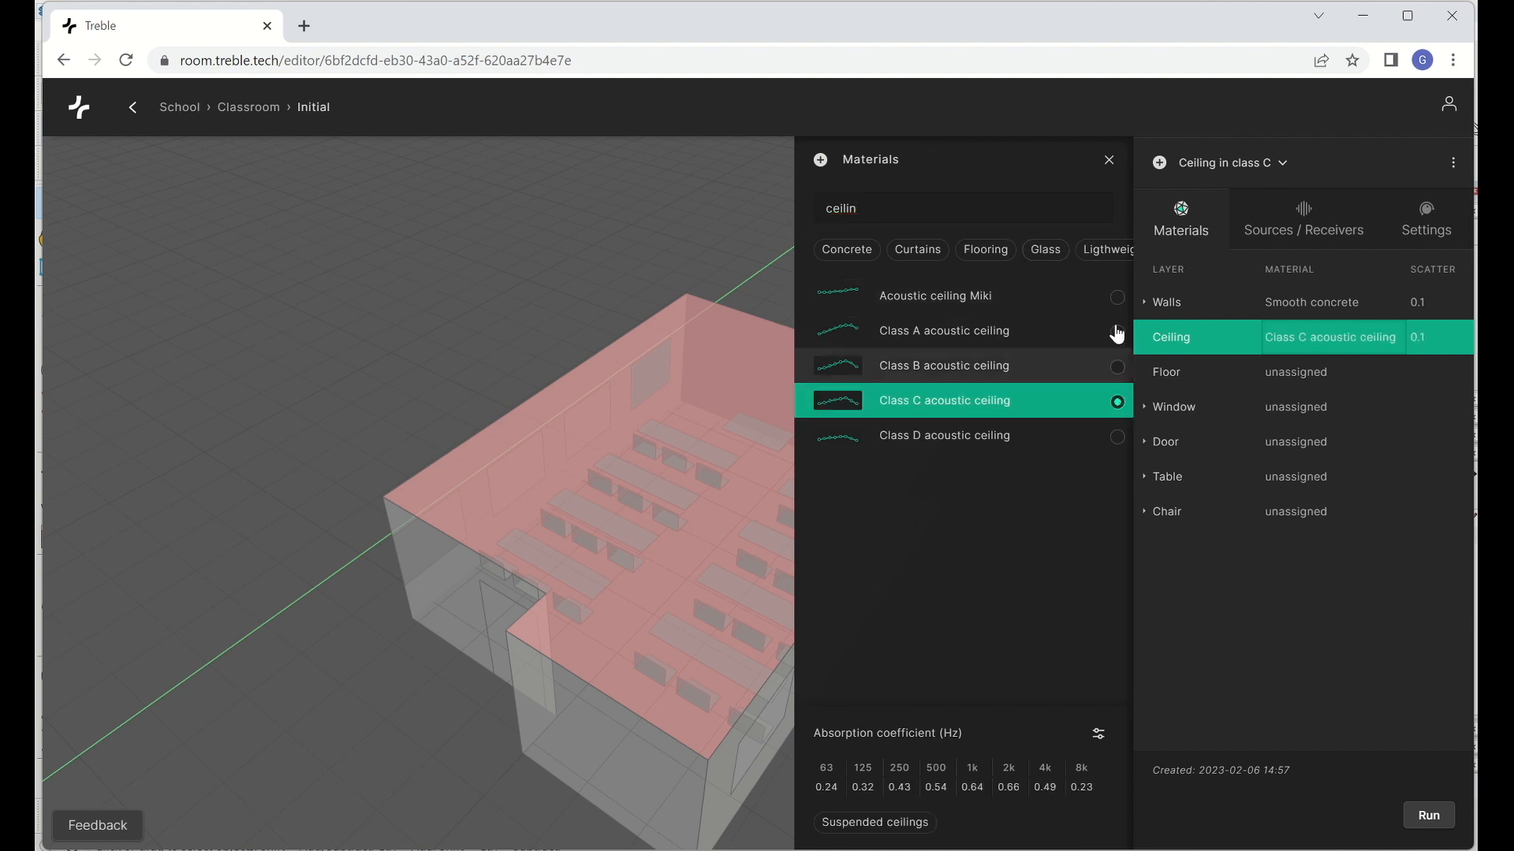
Search the material library for "lino" and assign Linoleum over concrete slab to the Floor layer
click(1289, 372)
double_click(909, 203)
text(lino)
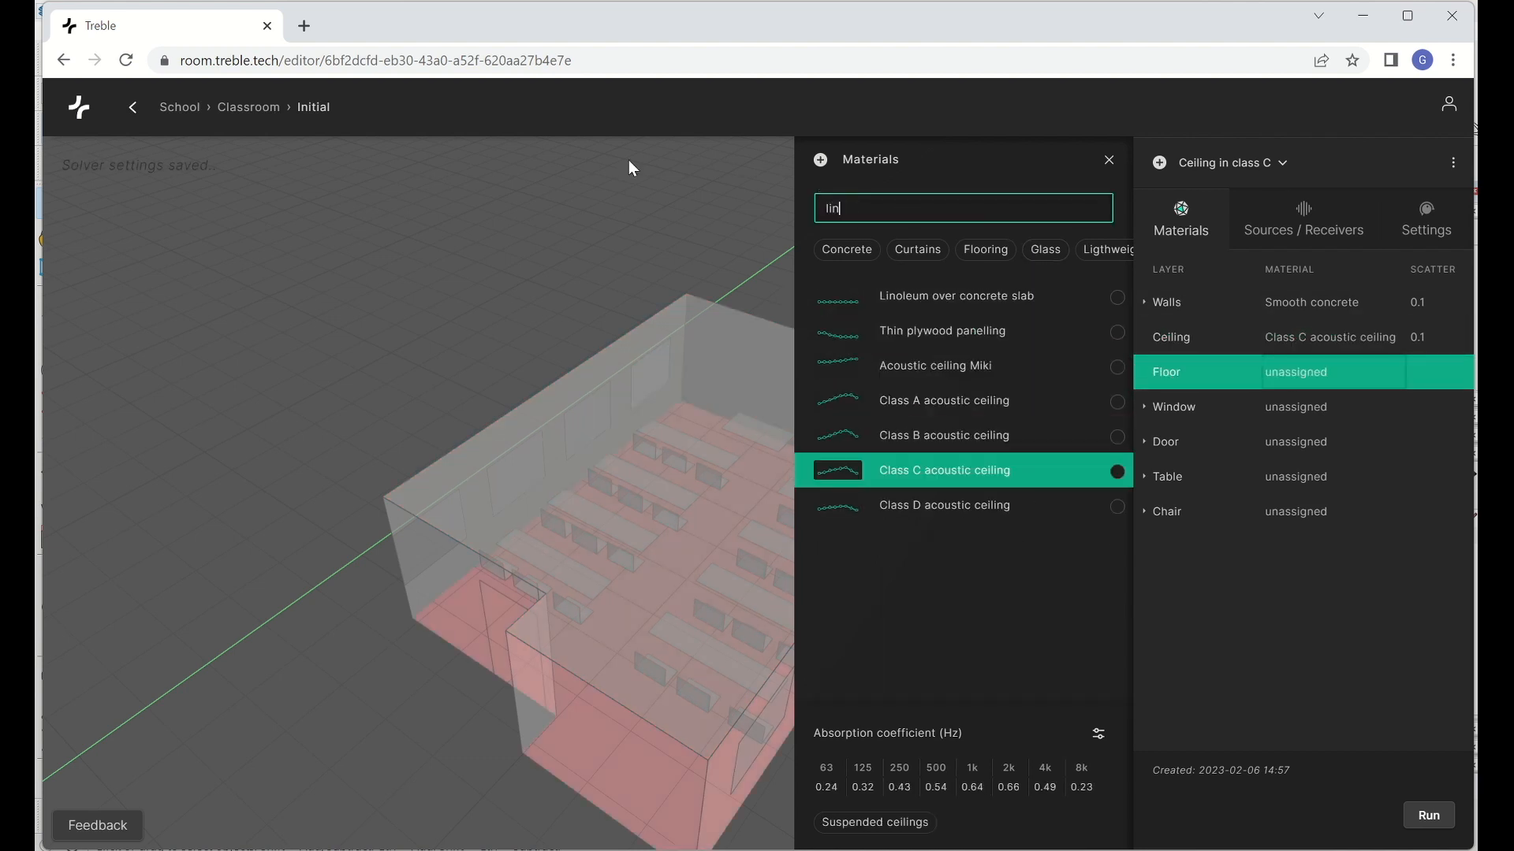
click(1115, 304)
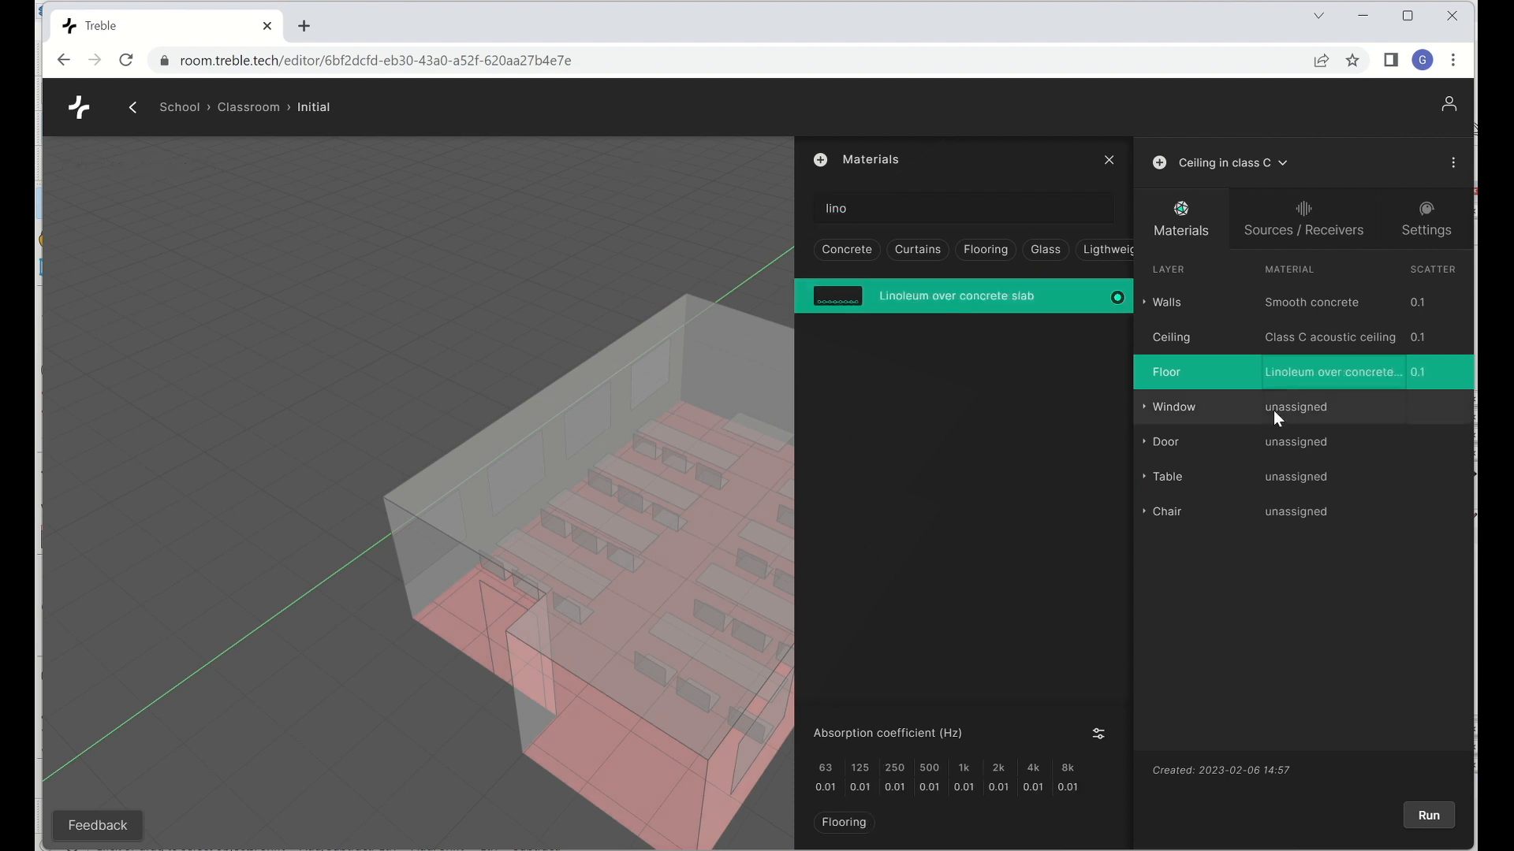
Search the material library for "glass" and assign Glass: window to the Window layer
click(1296, 408)
double_click(963, 209)
text(glass)
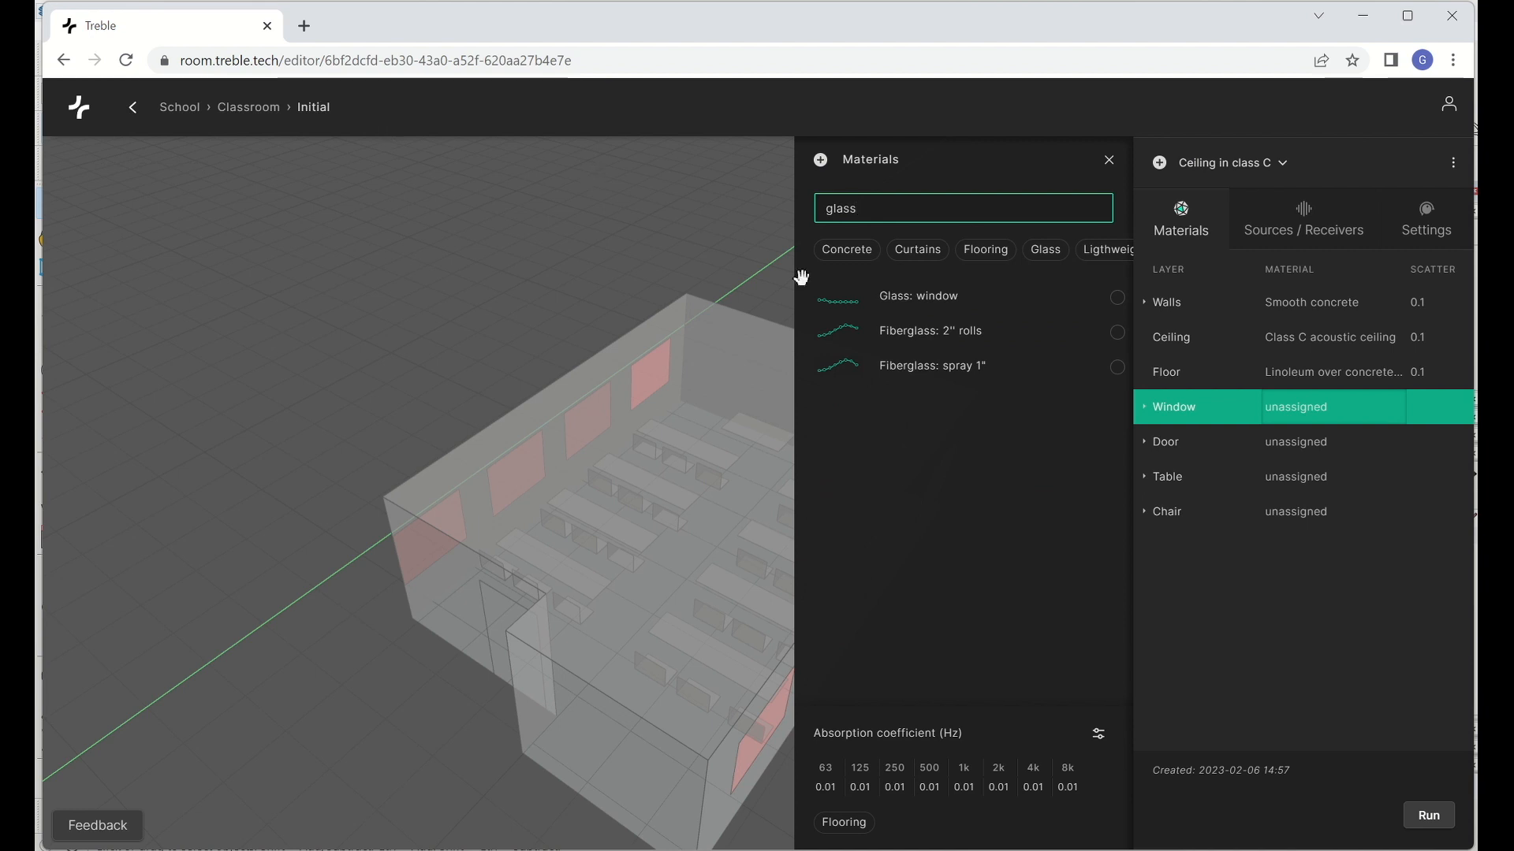
click(1117, 301)
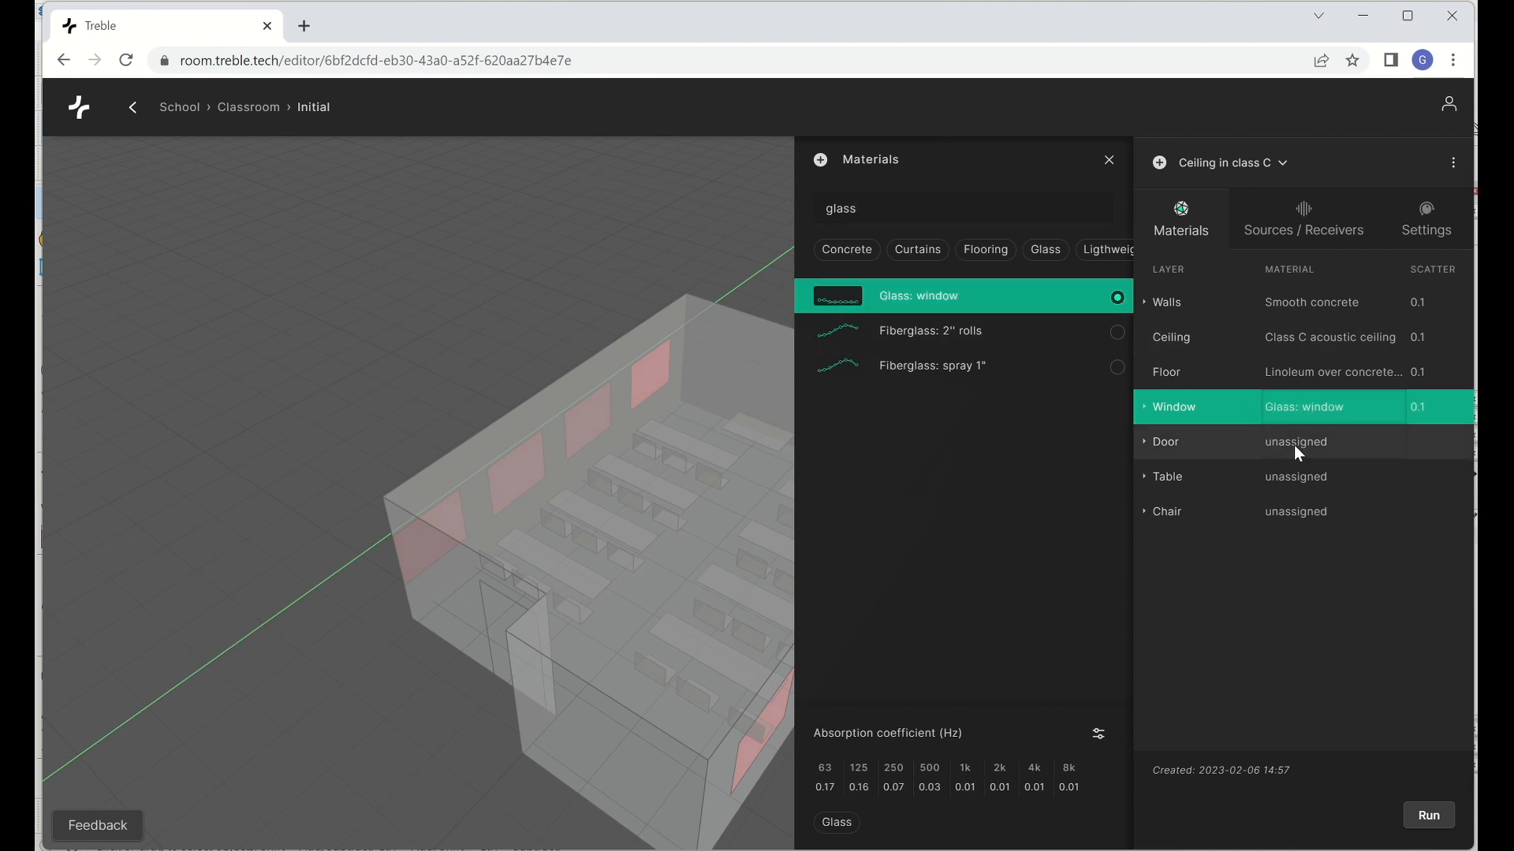
Search the material library for "woo" and assign Wooden doors to the Door layer
click(1294, 444)
double_click(862, 211)
text(woo)
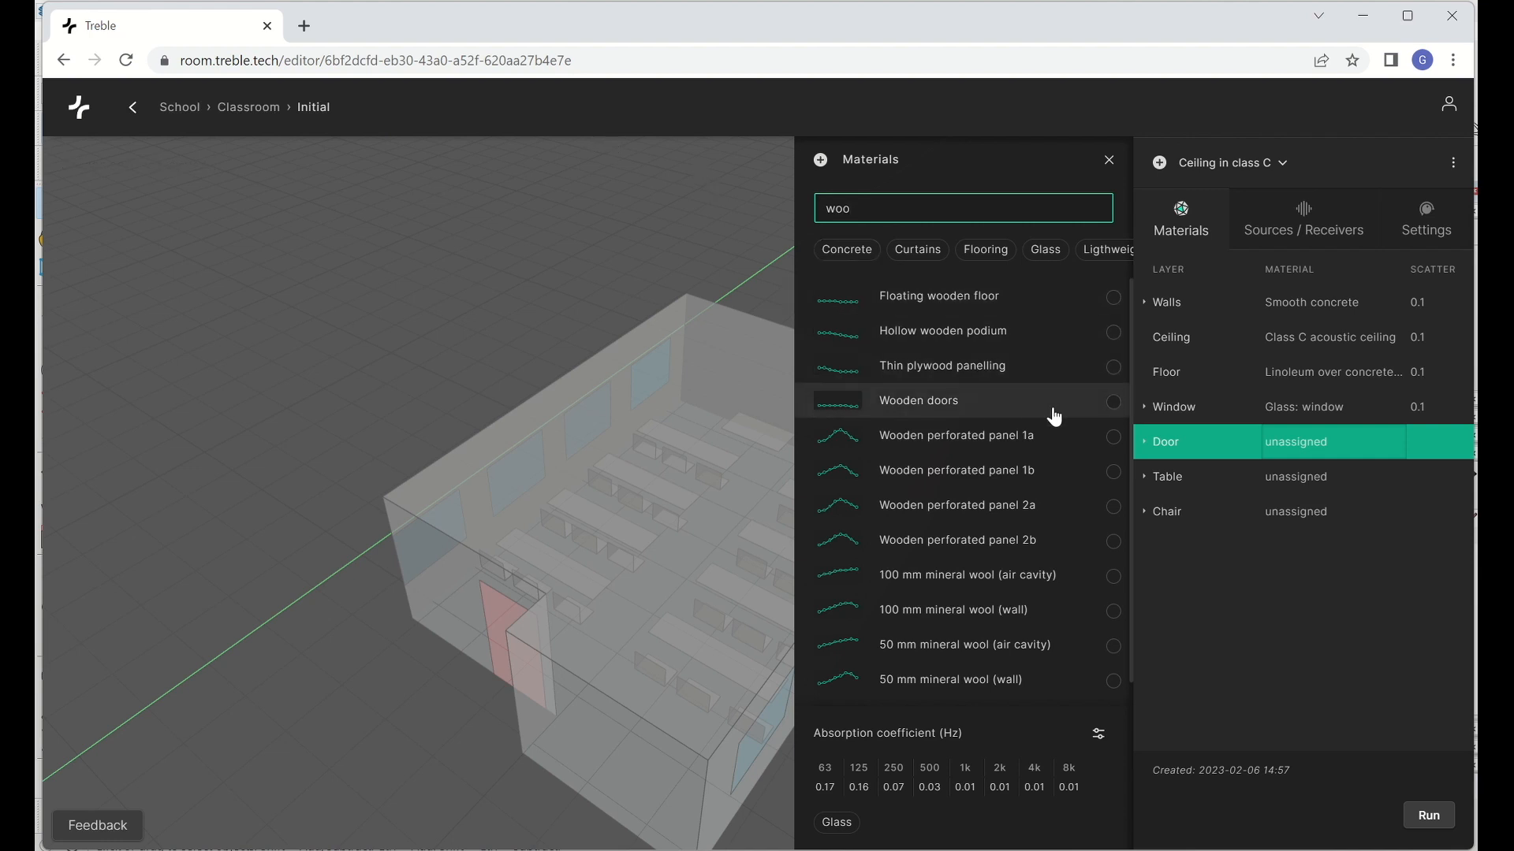
click(1124, 408)
Search the material library for "wood" and assign the Wooden doors material to the Table layer
click(1285, 486)
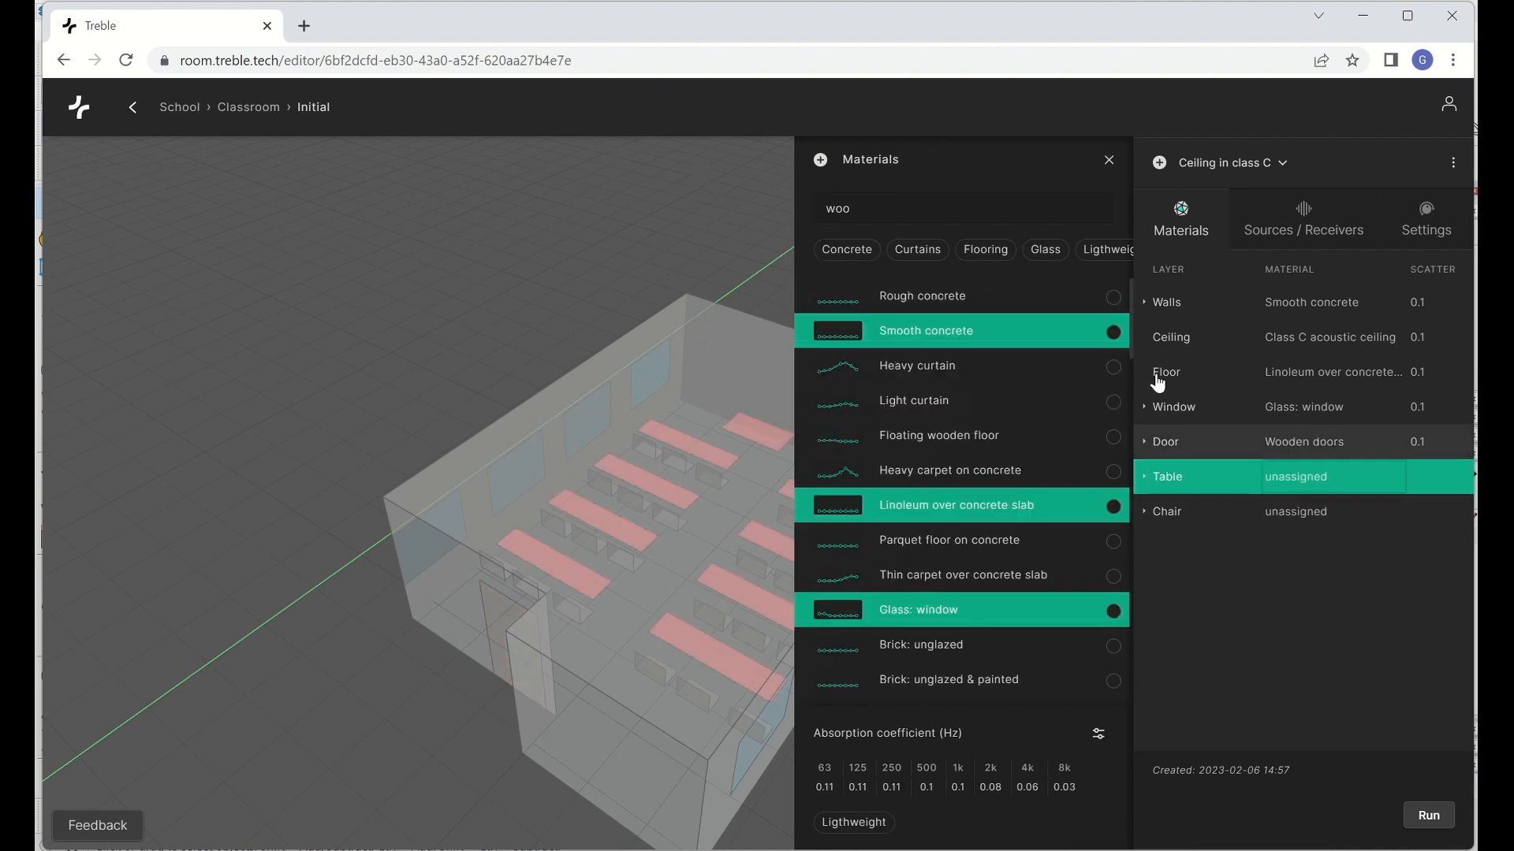
click(919, 214)
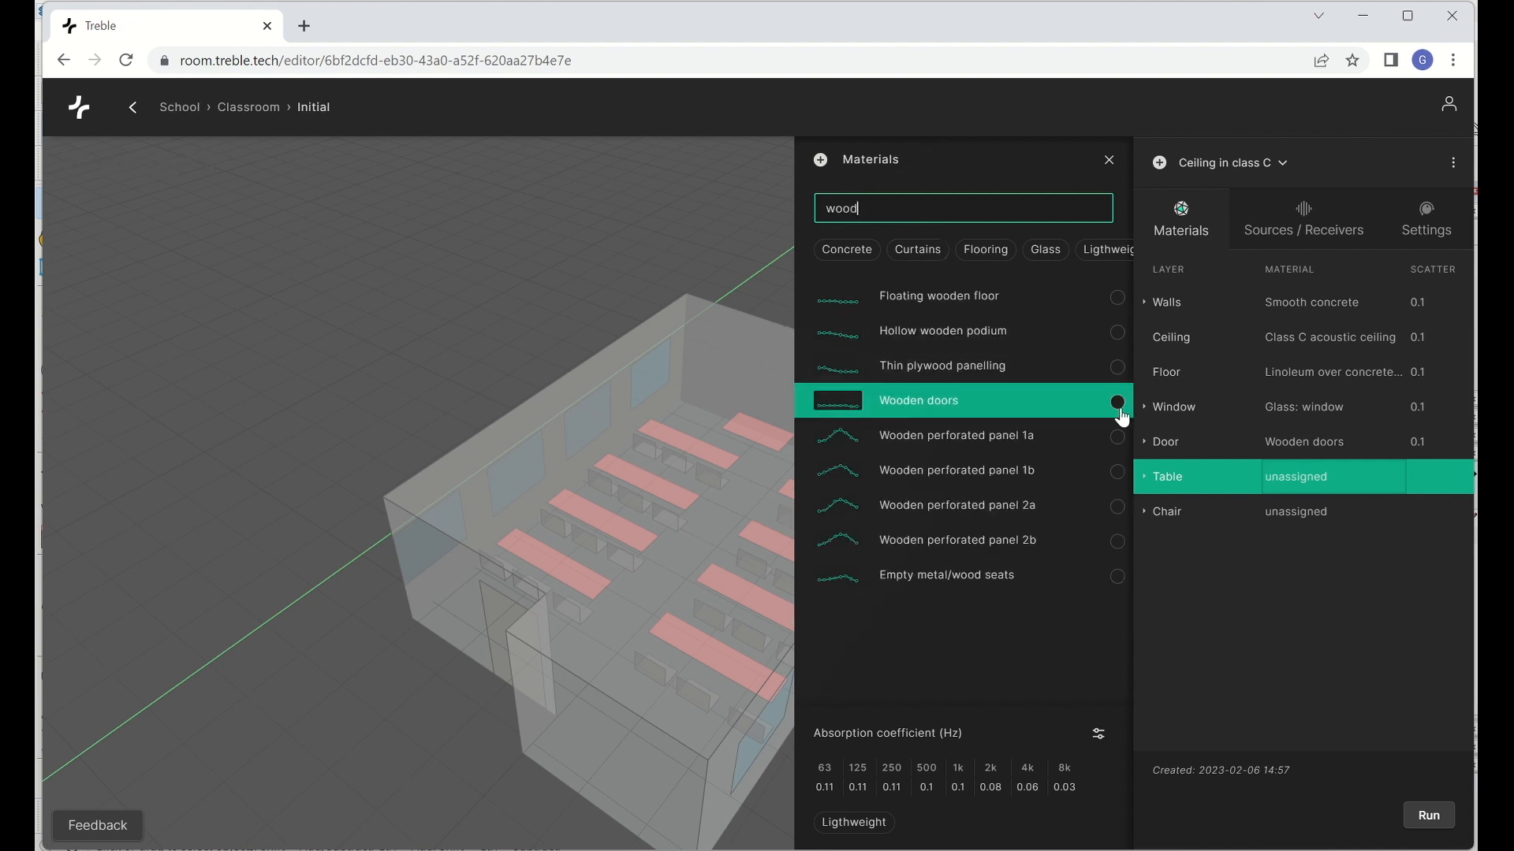
click(1113, 402)
Search the material library for "empty" and assign Empty upholstered chairs to the Chair layer
click(1280, 511)
double_click(932, 213)
text(empty)
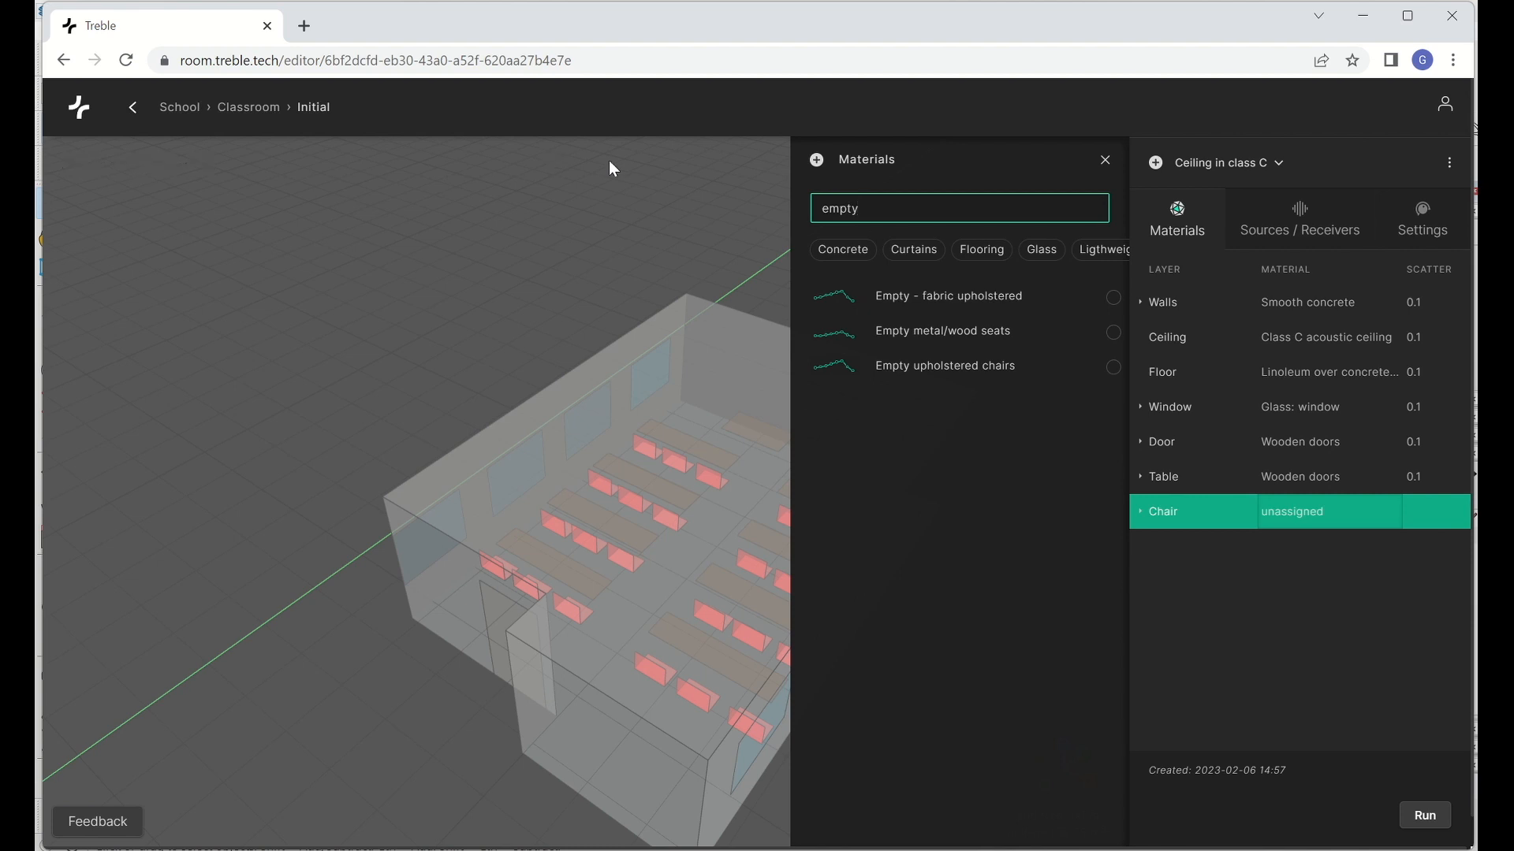
click(1110, 369)
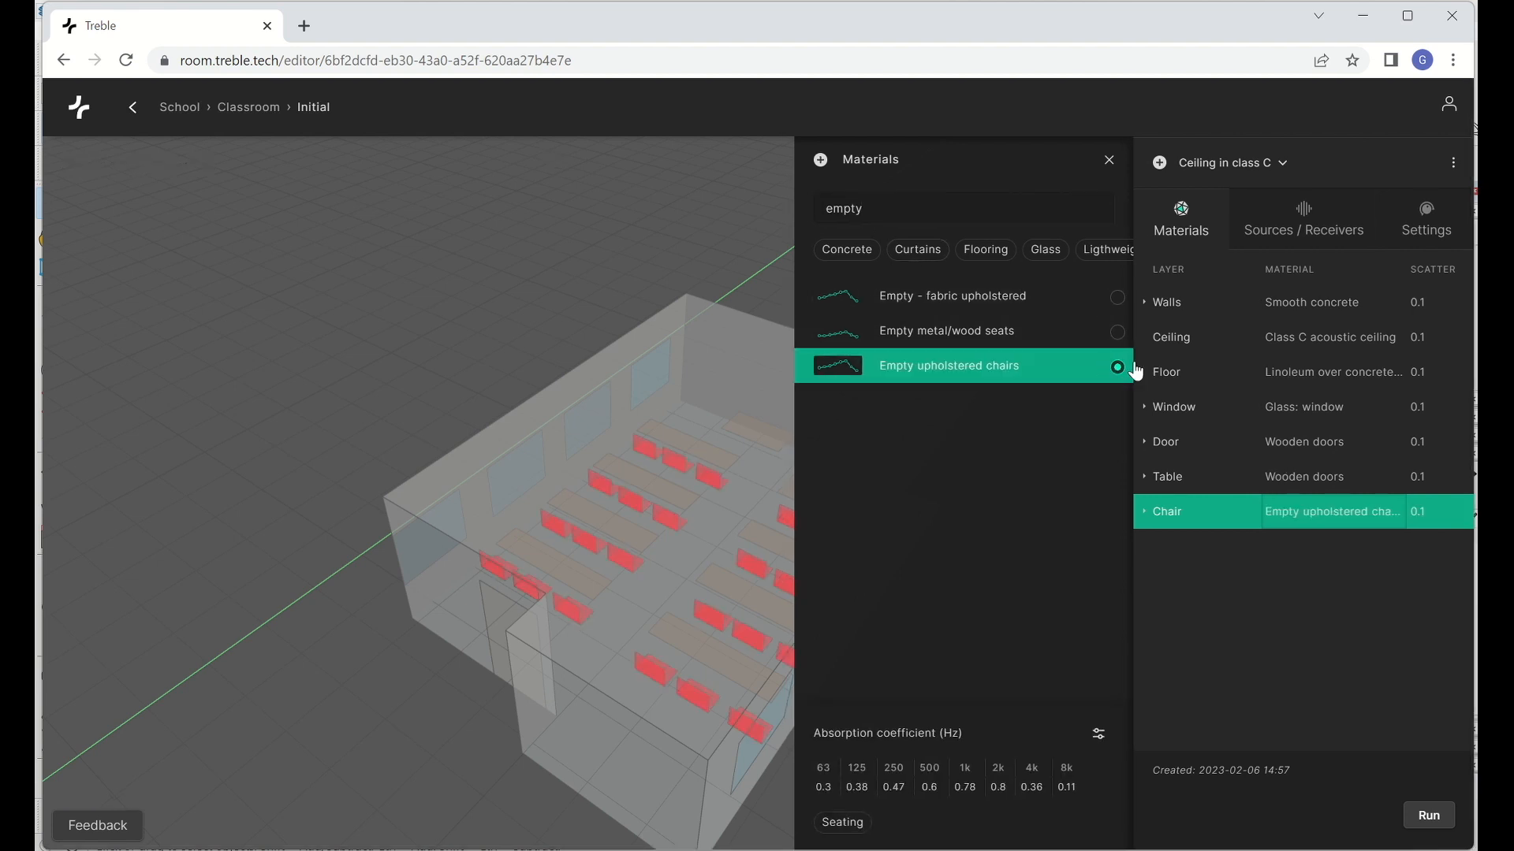
Set the Table layer's scatter coefficient to 0.3
click(1428, 476)
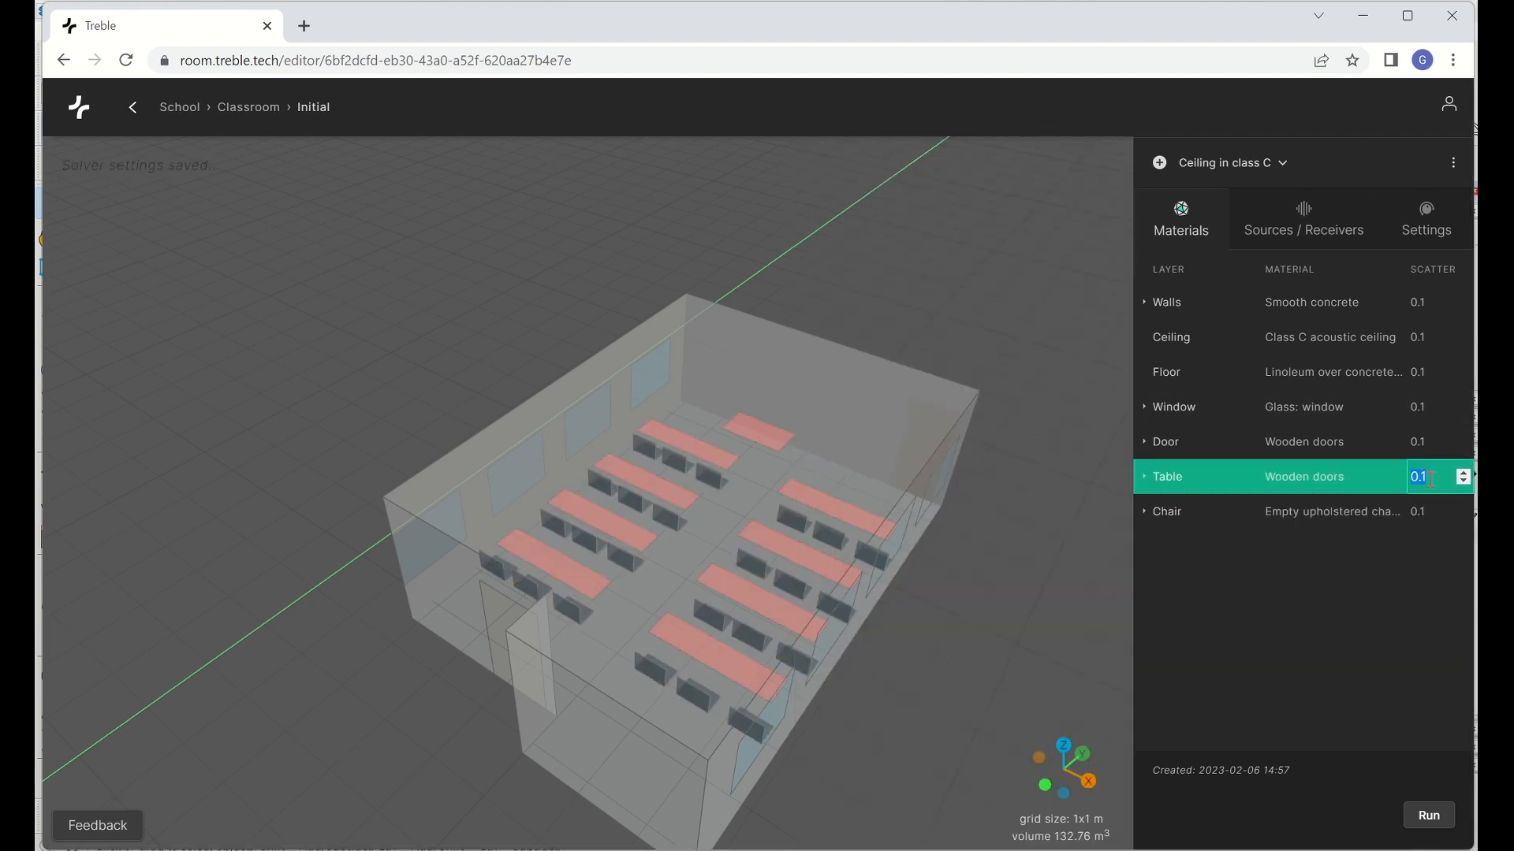
text(0.)
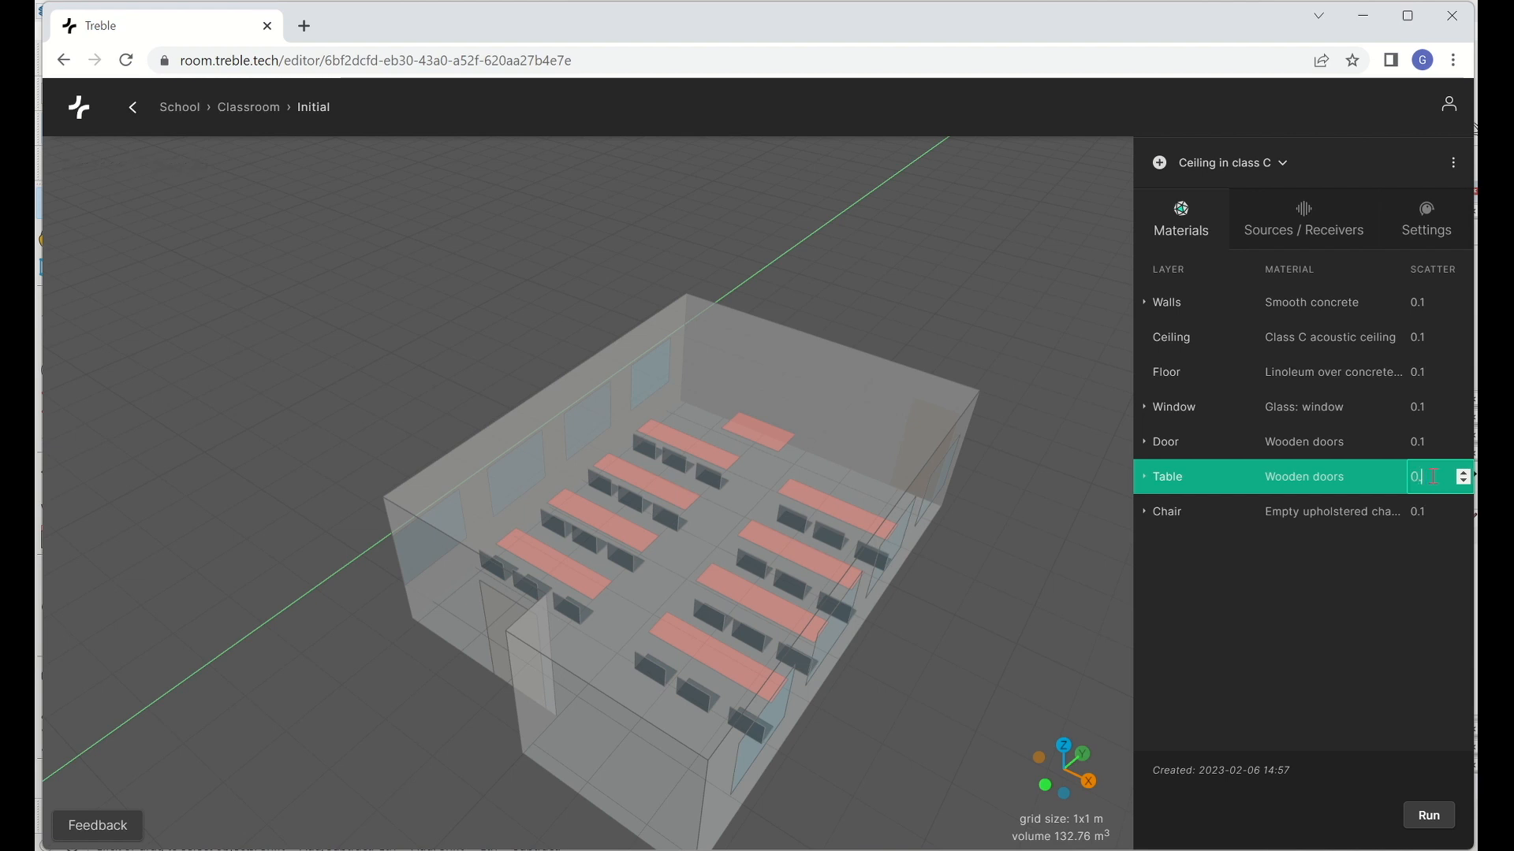
click(1328, 590)
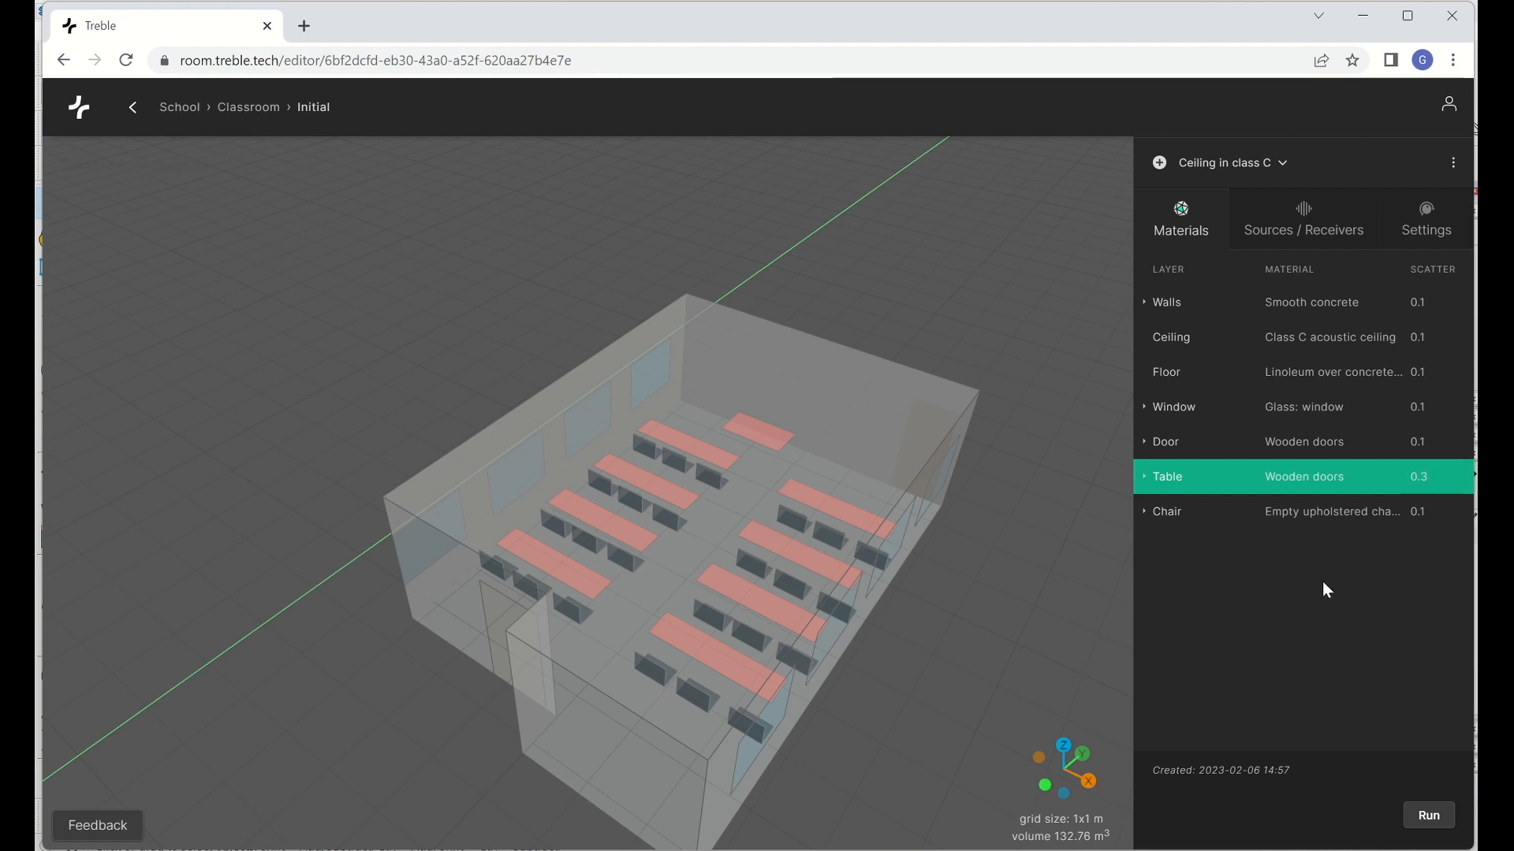
Examine the wall material's absorption values and the absorption and reflection curves of the Class C acoustic ceiling
click(1305, 306)
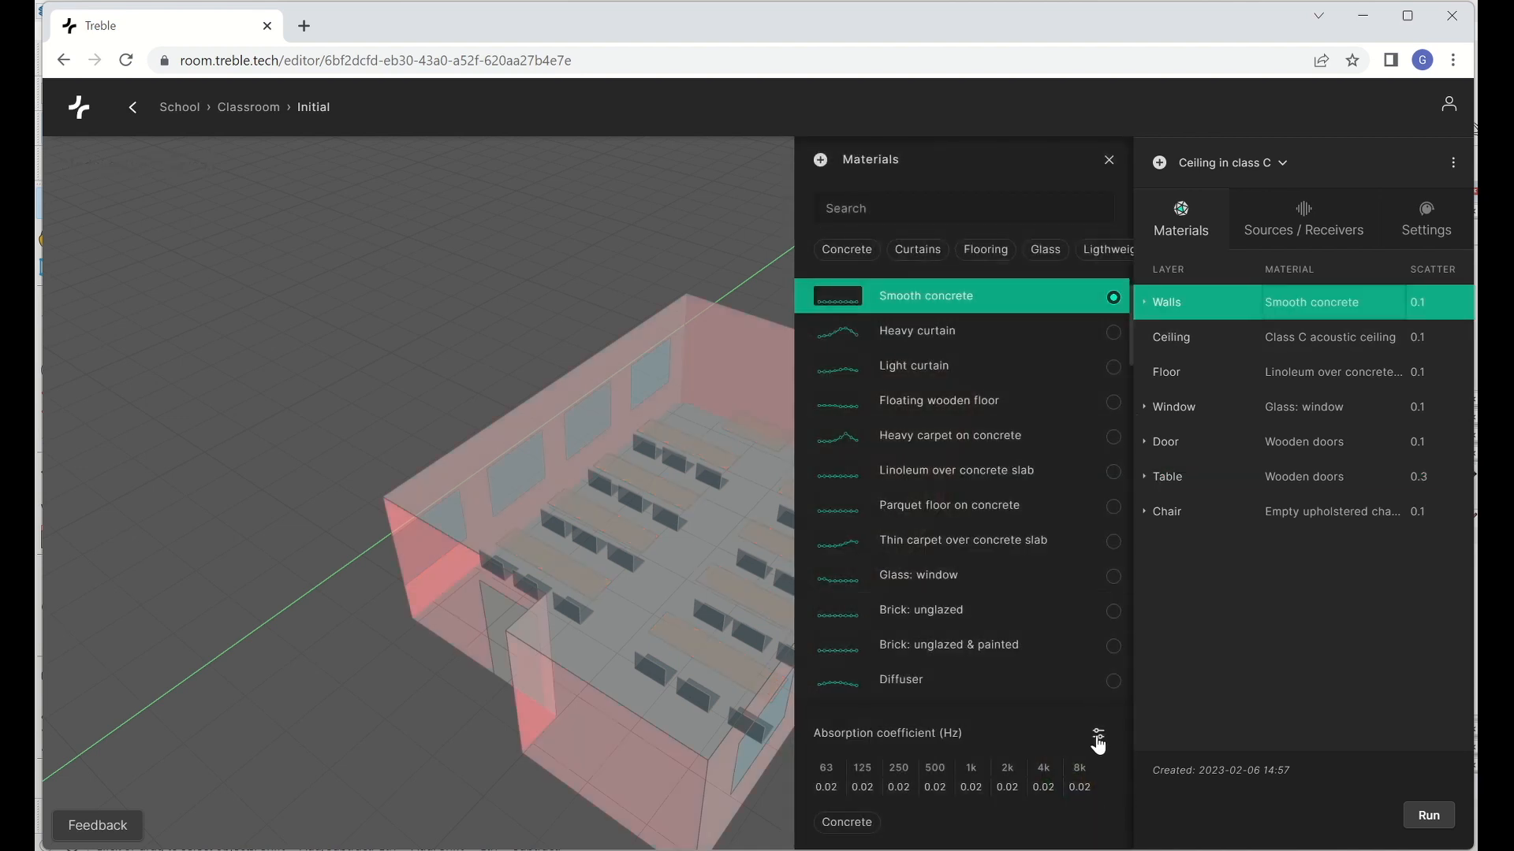
click(1309, 341)
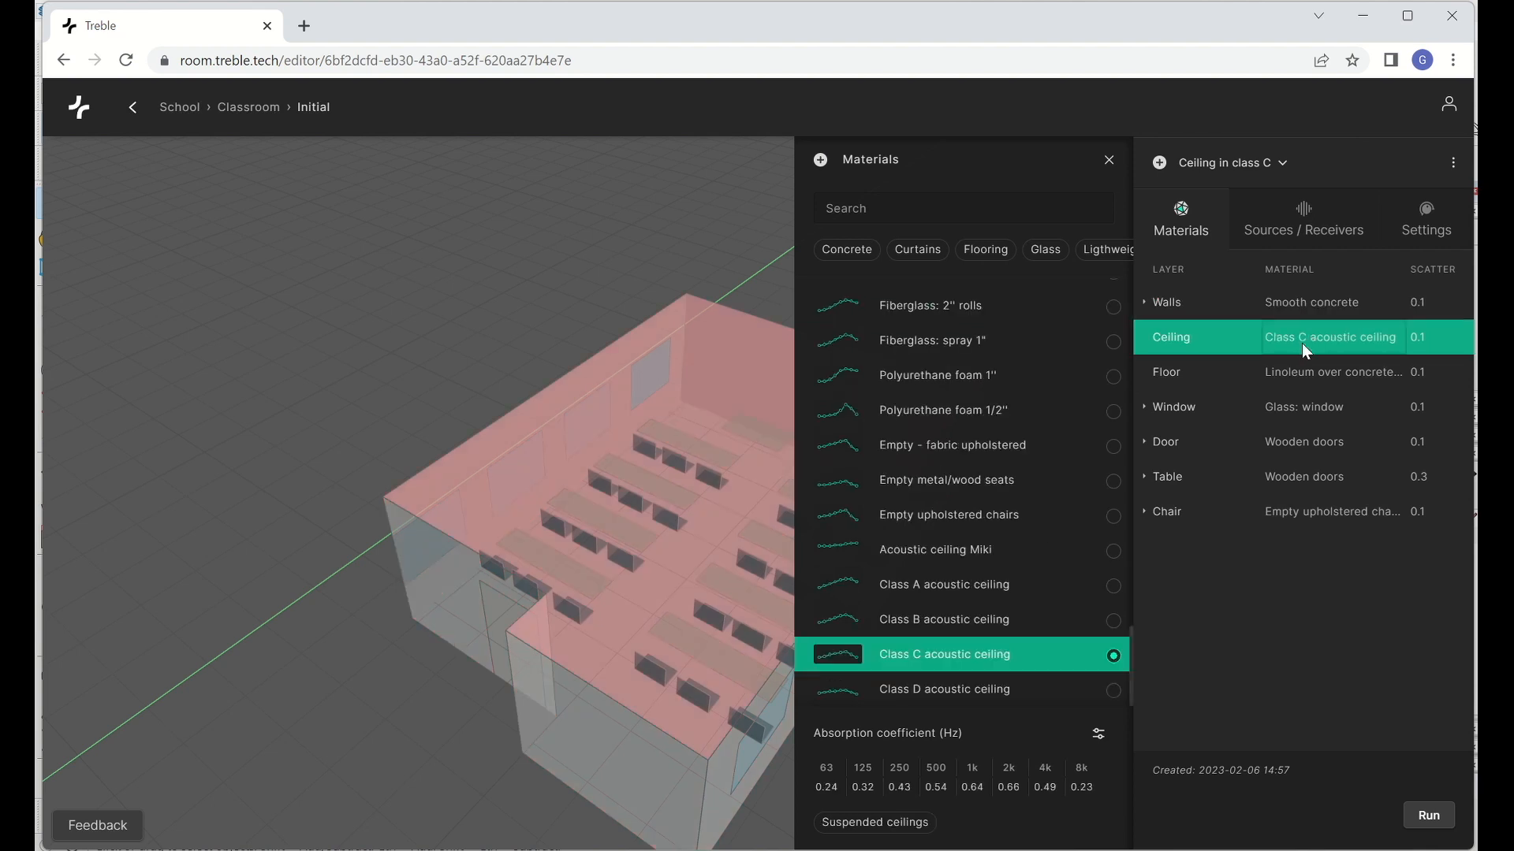
click(1098, 738)
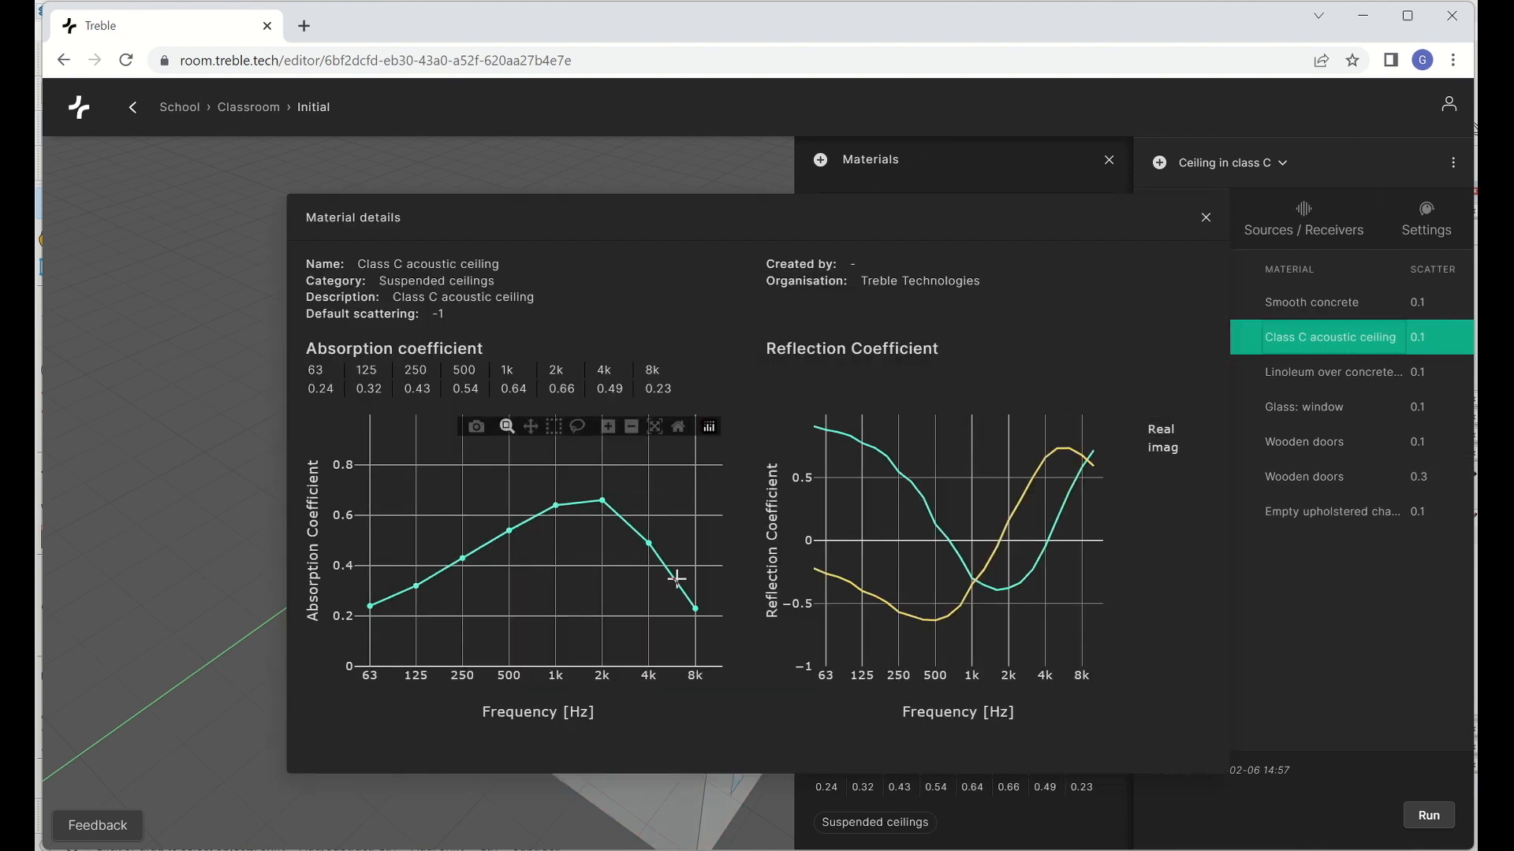
mouse_move(833, 578)
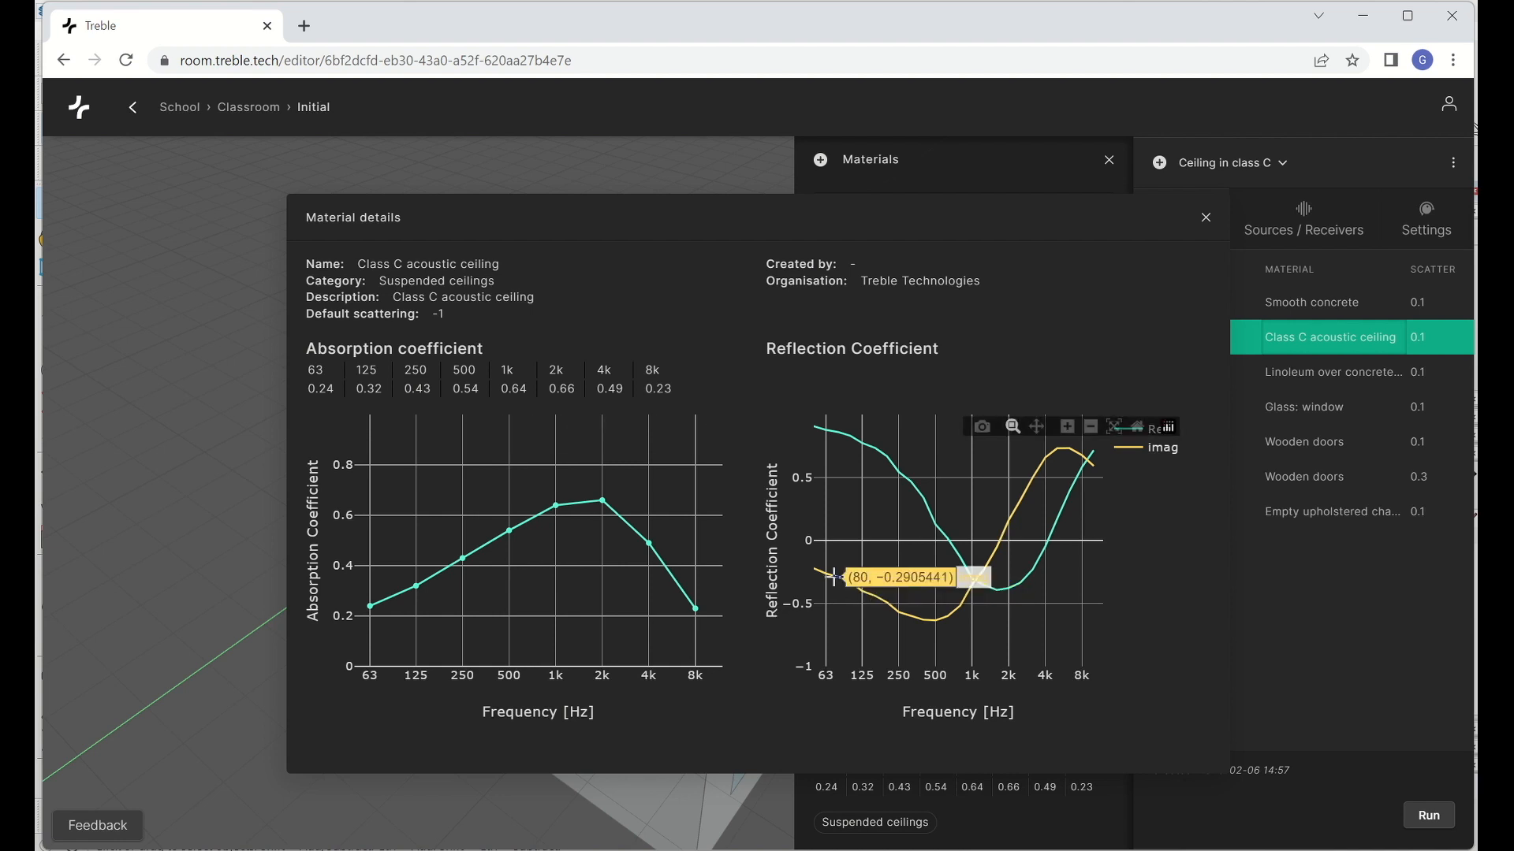
click(1205, 213)
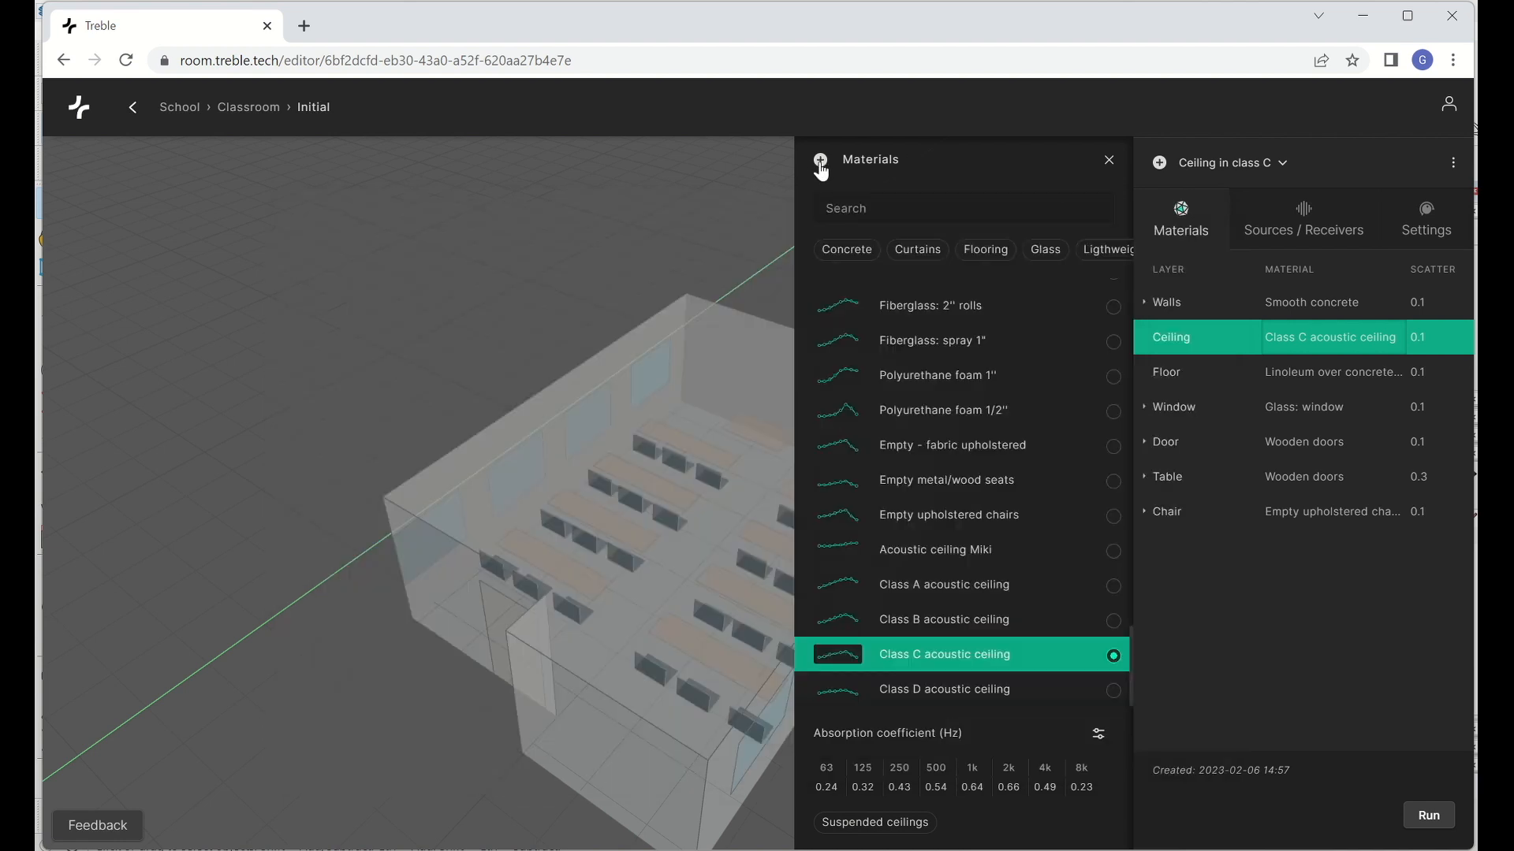
Examine the form for creating a custom material, including its category choices, and close it without creating one
click(821, 163)
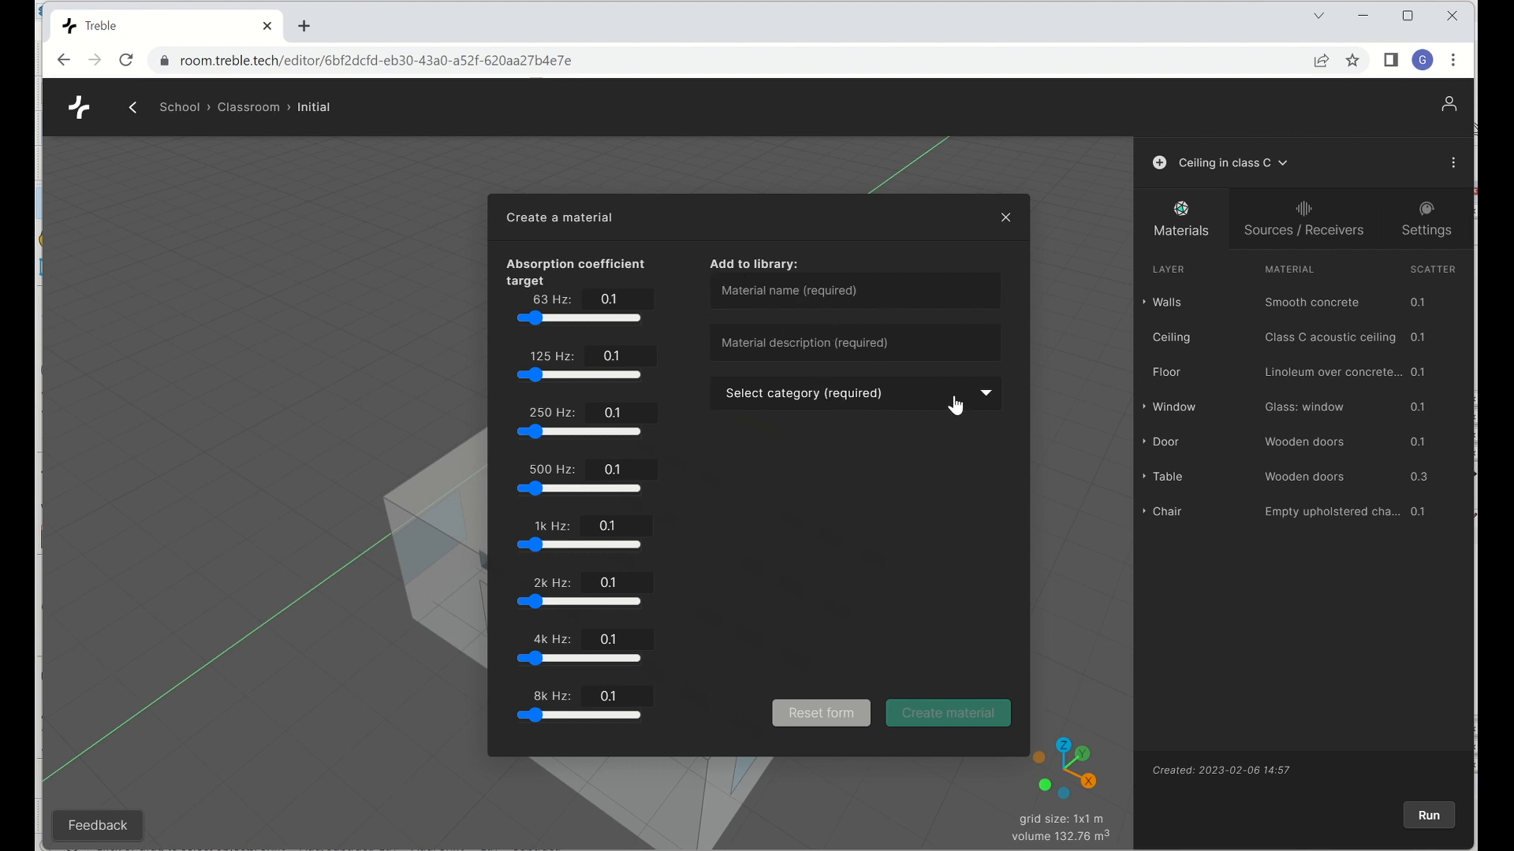
click(984, 400)
click(984, 402)
click(1005, 218)
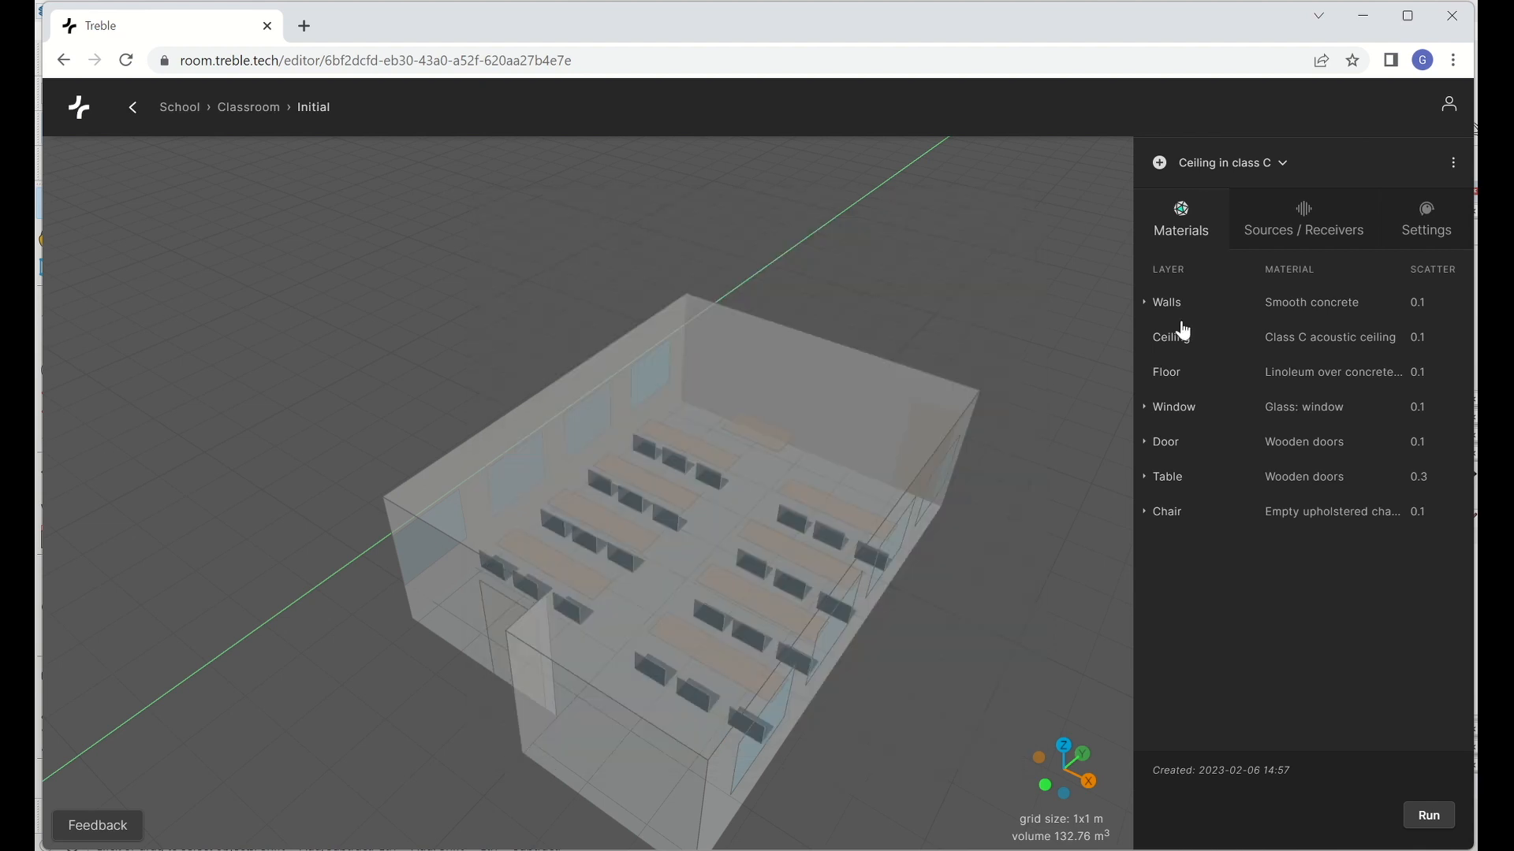
Add a first sound source to the classroom simulation
click(1301, 227)
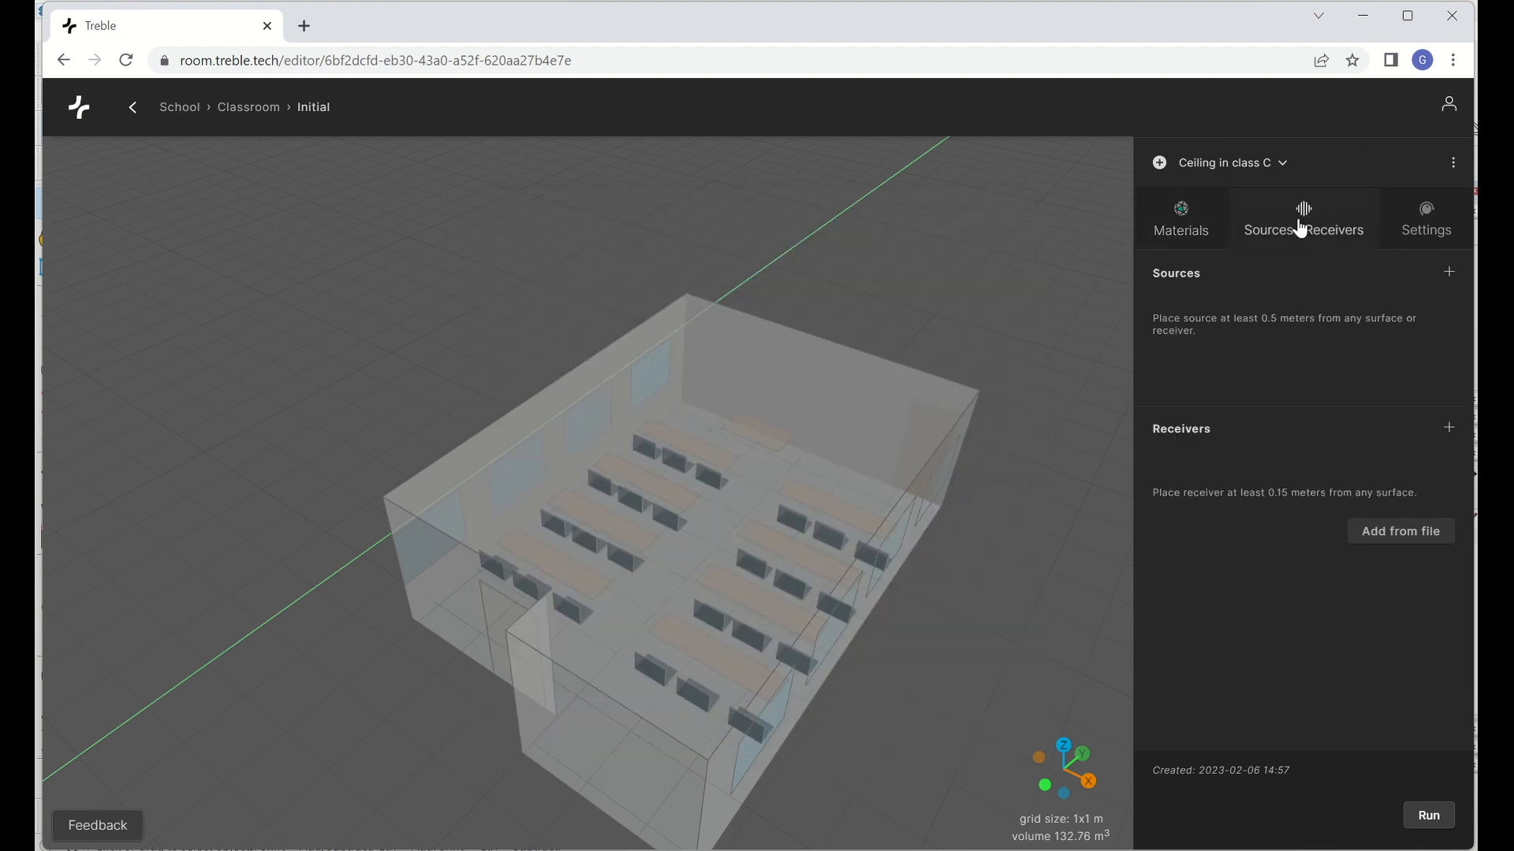
click(1451, 276)
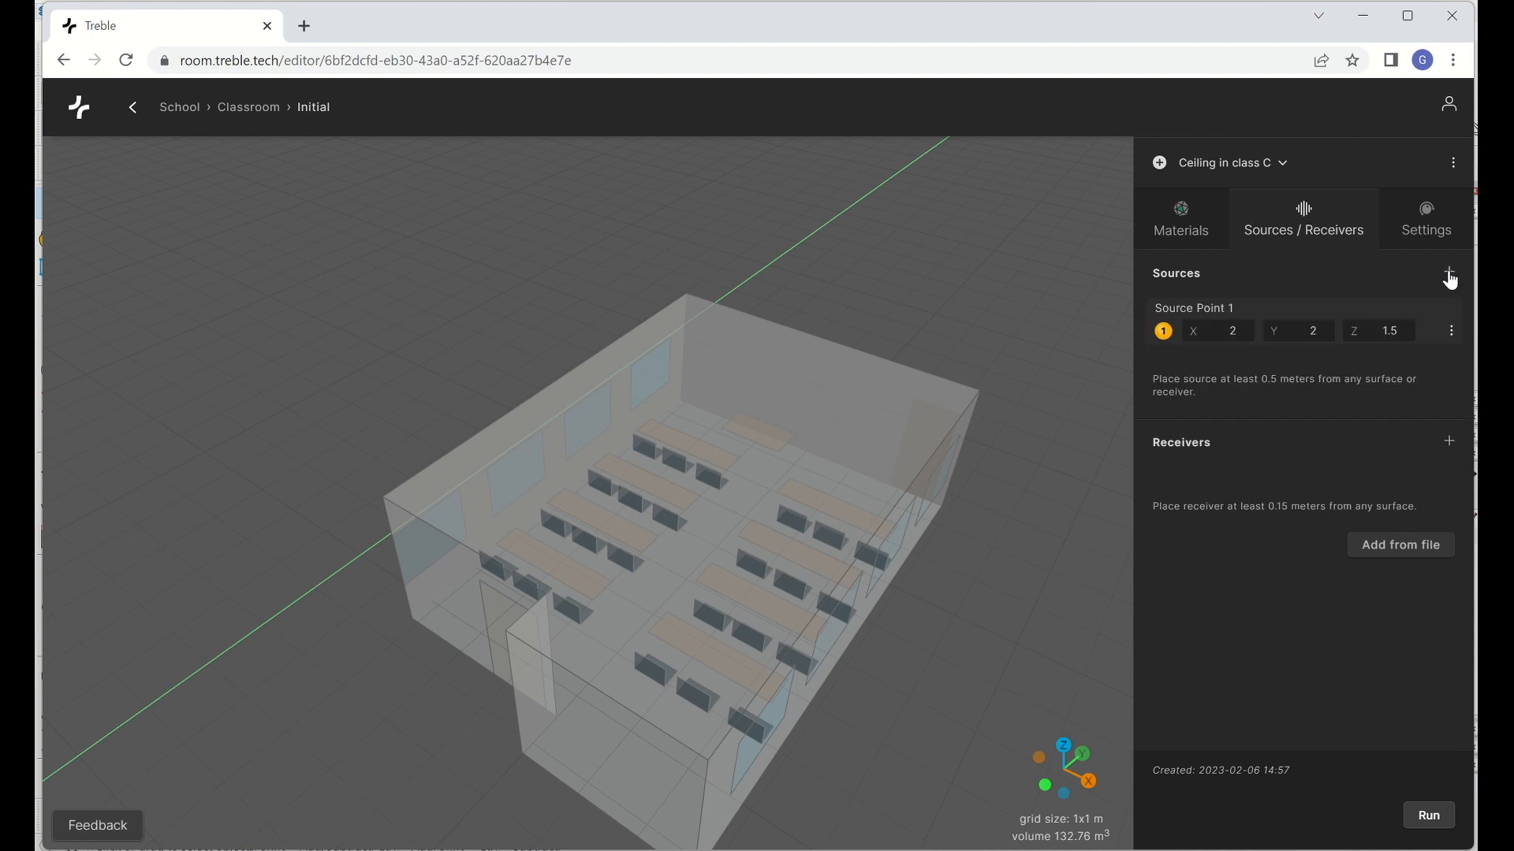
Move the first source into the open area at the front of the classroom, at about X 4.78, Y 15.79
scroll(607, 441, down, 5)
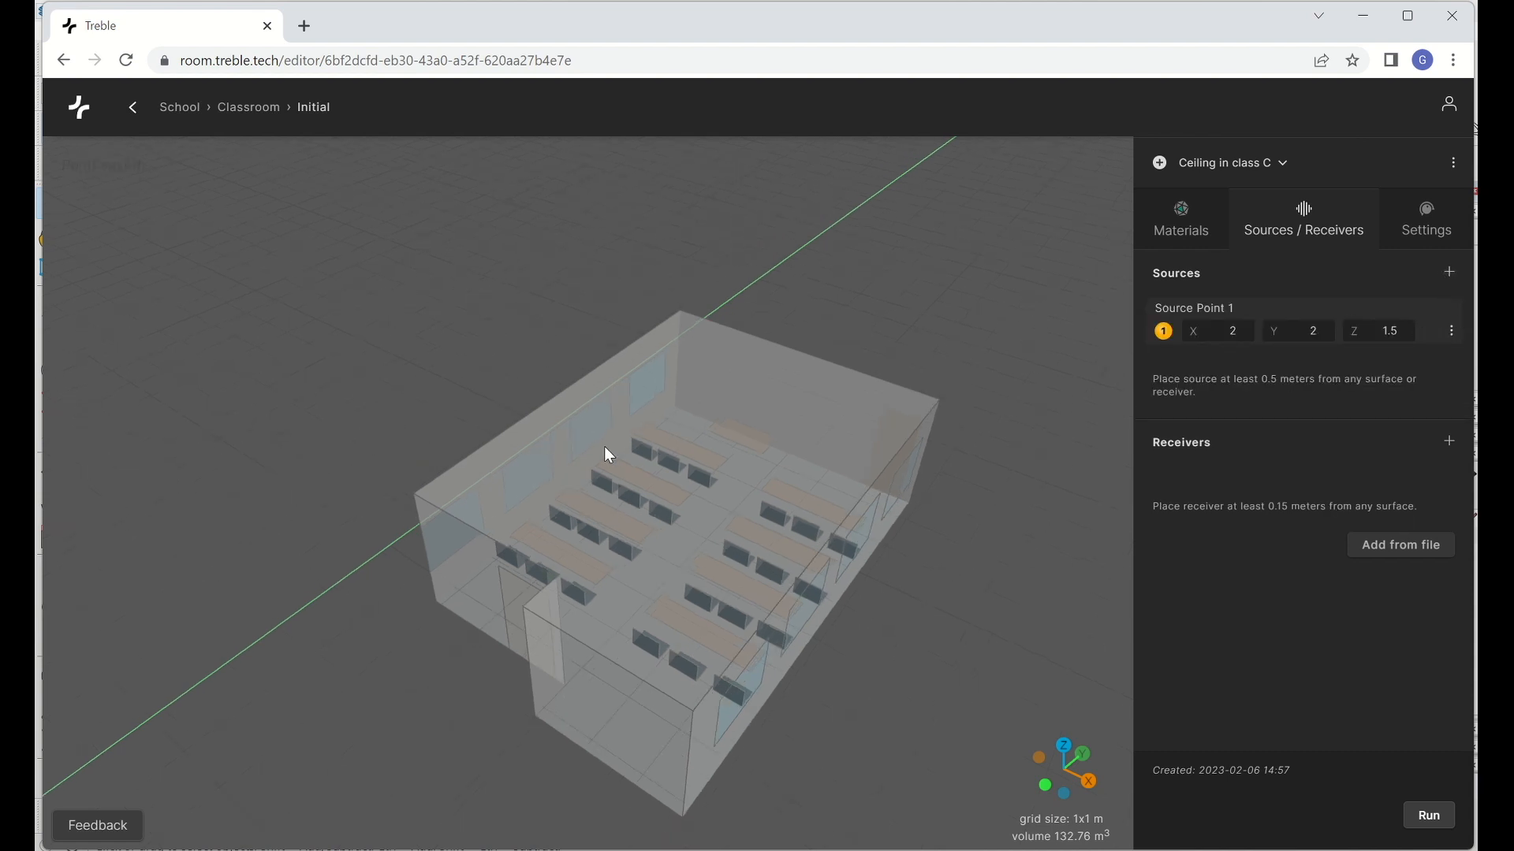
drag(243, 717, 725, 471)
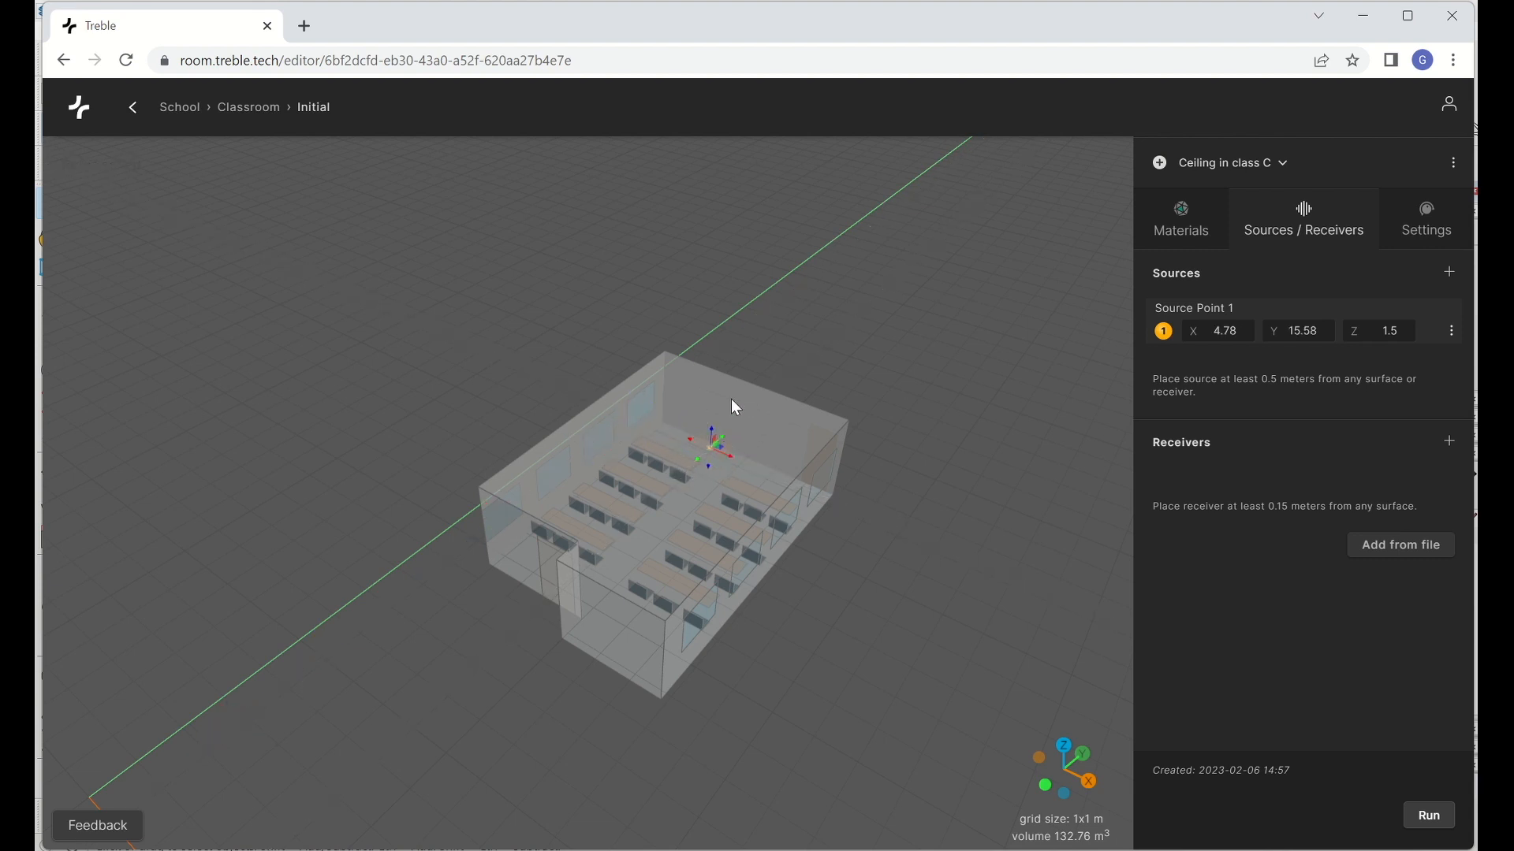
drag(812, 345, 623, 526)
drag(895, 442, 901, 432)
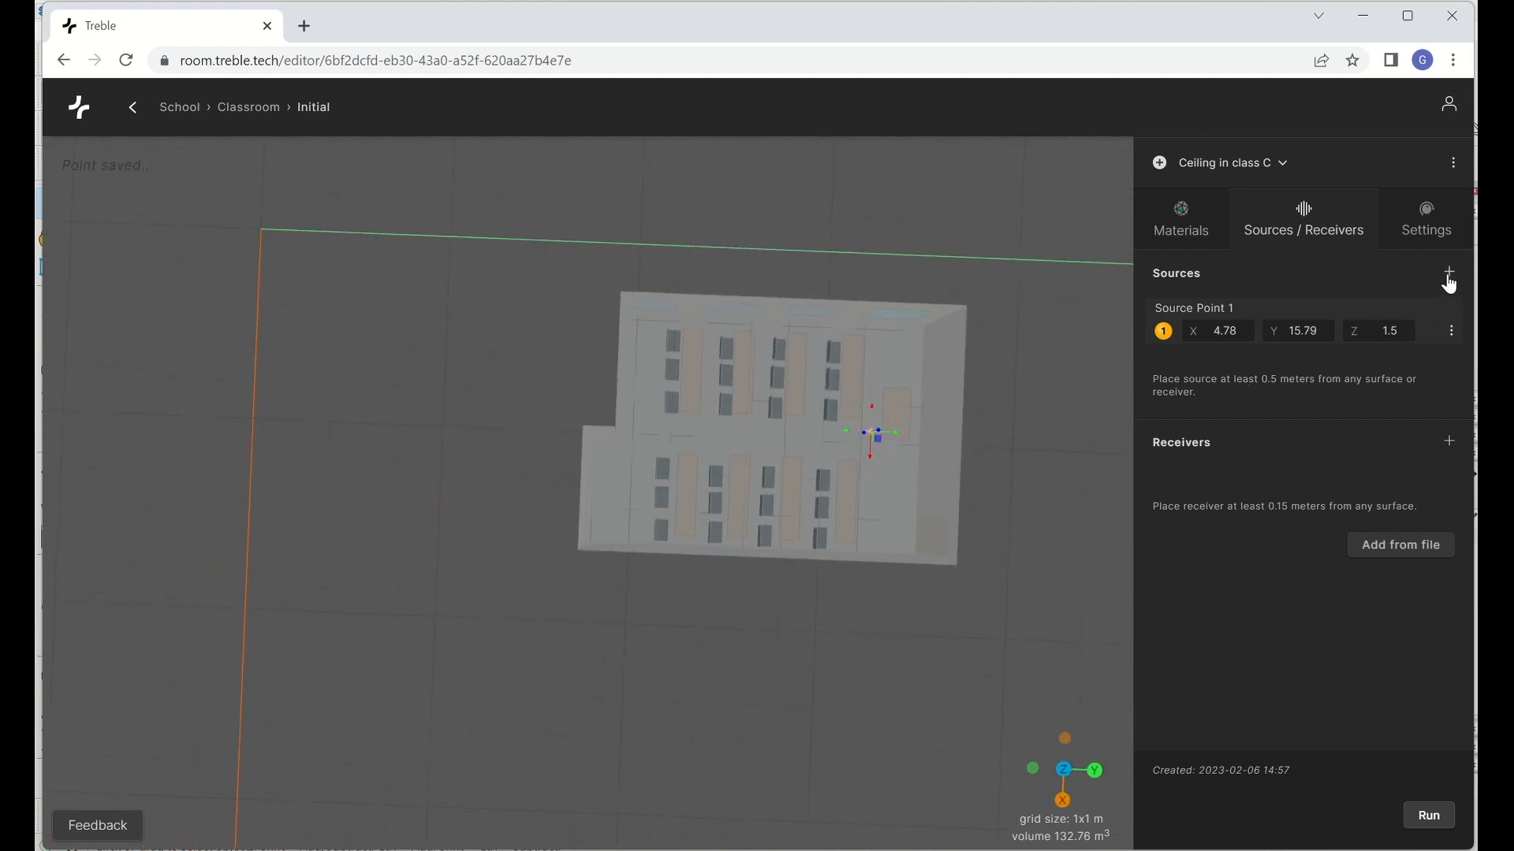
Label the first source "Teacher" and keep its directivity as Omni in the source details
click(1451, 332)
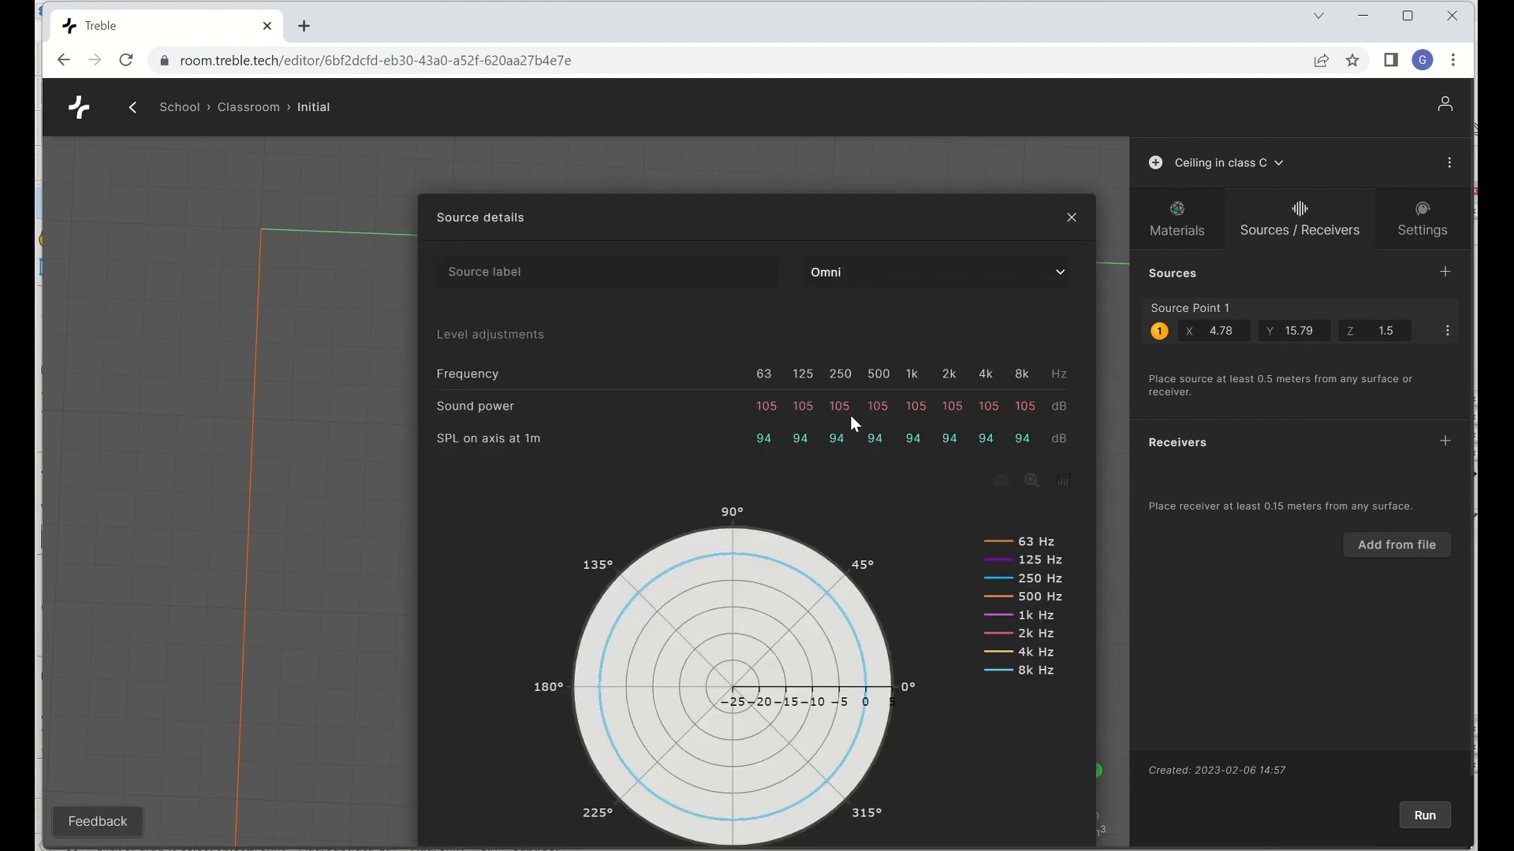
scroll(816, 468, down, 1)
click(671, 195)
text(T)
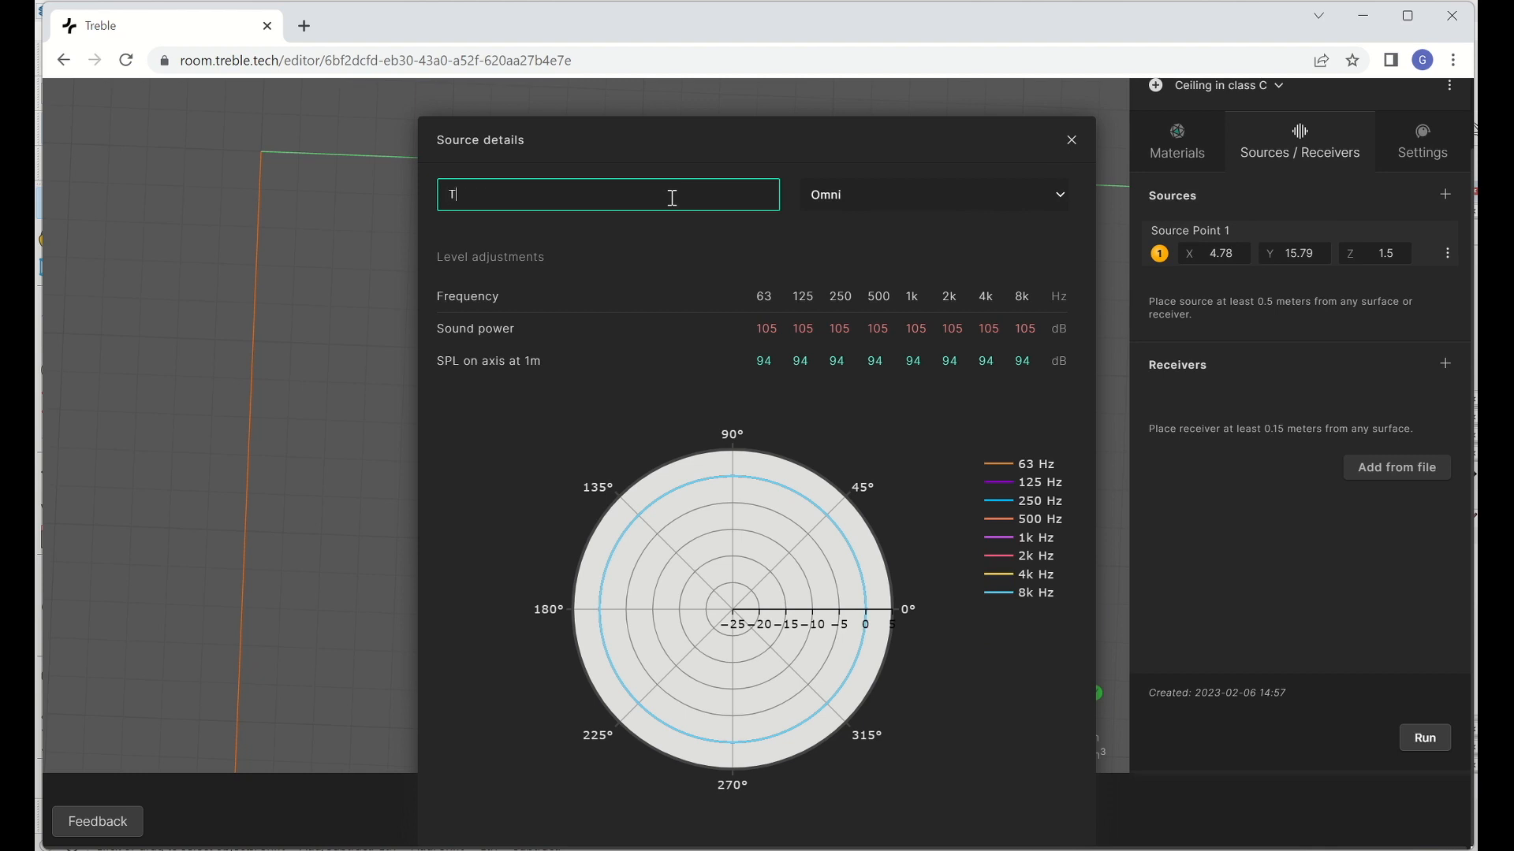
text(eacher)
click(939, 203)
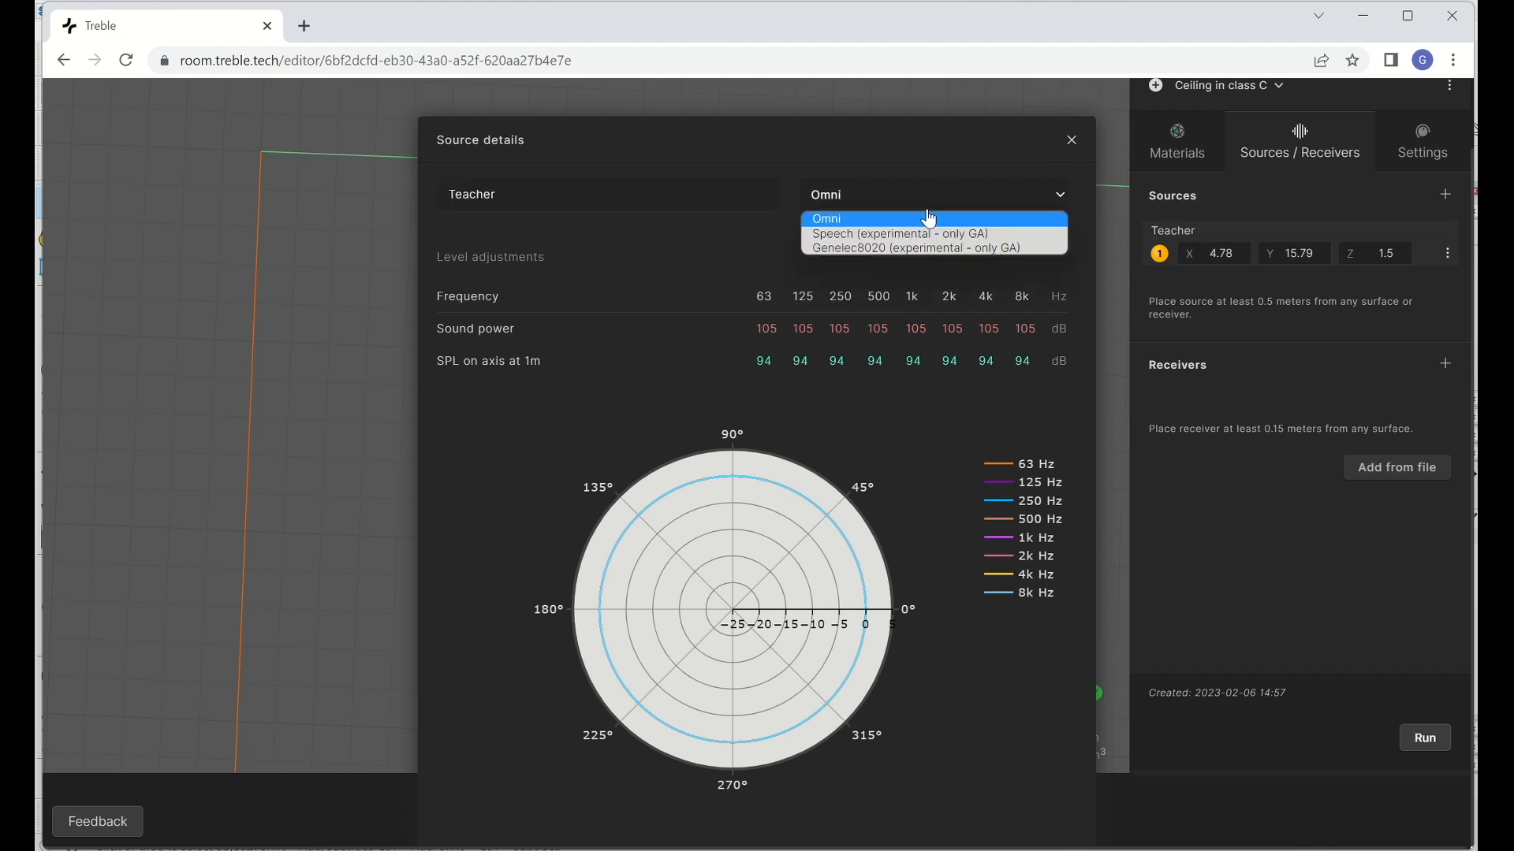
click(916, 220)
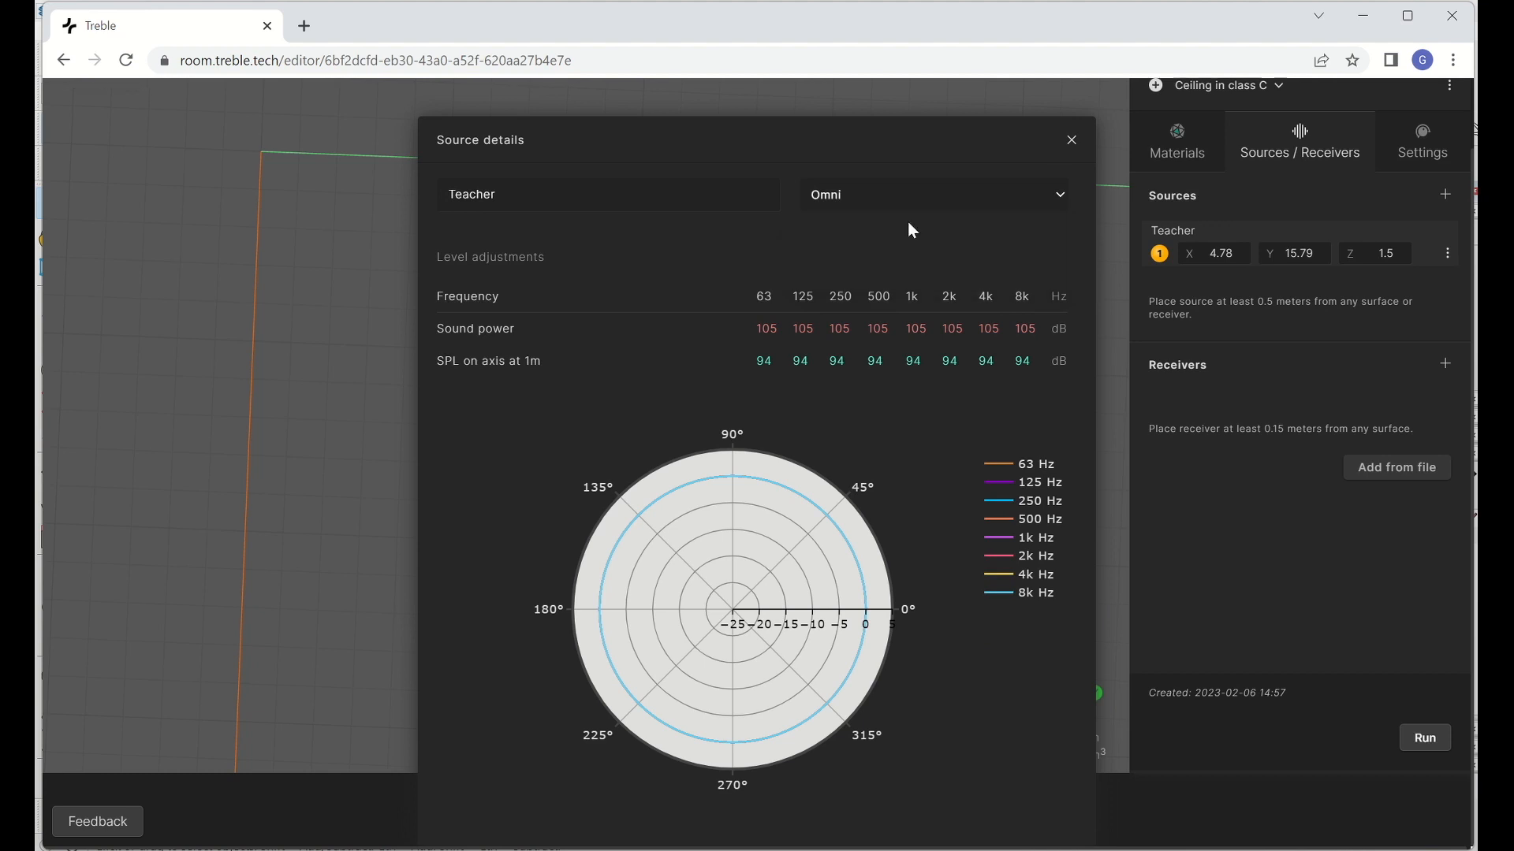
click(1072, 143)
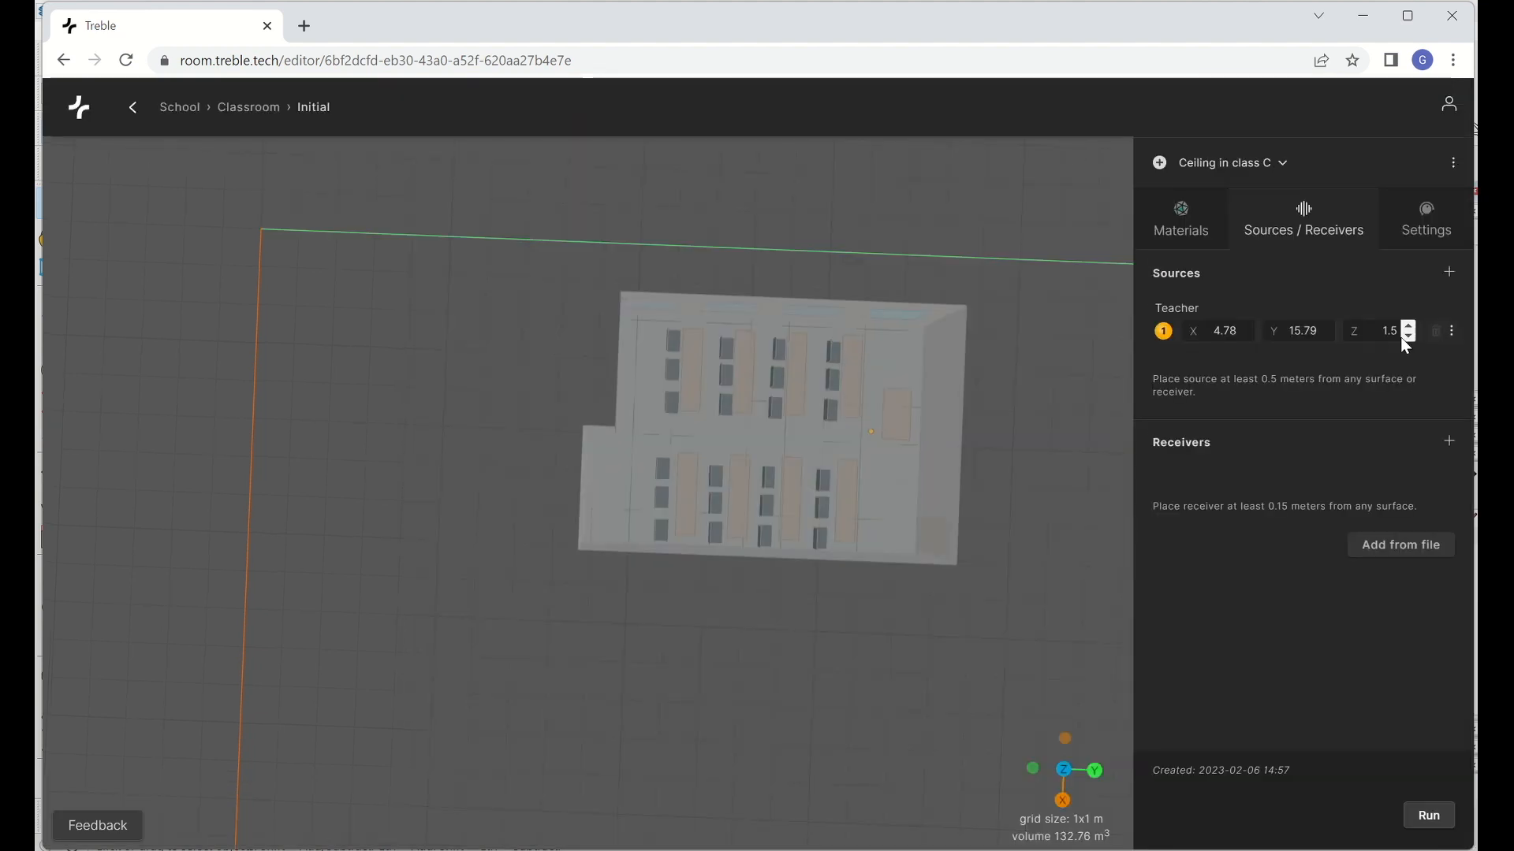
Add a second source in the aisle between the desk rows, at about X 4.89, Y 12.04
click(1449, 273)
drag(329, 300, 727, 333)
drag(719, 457, 716, 454)
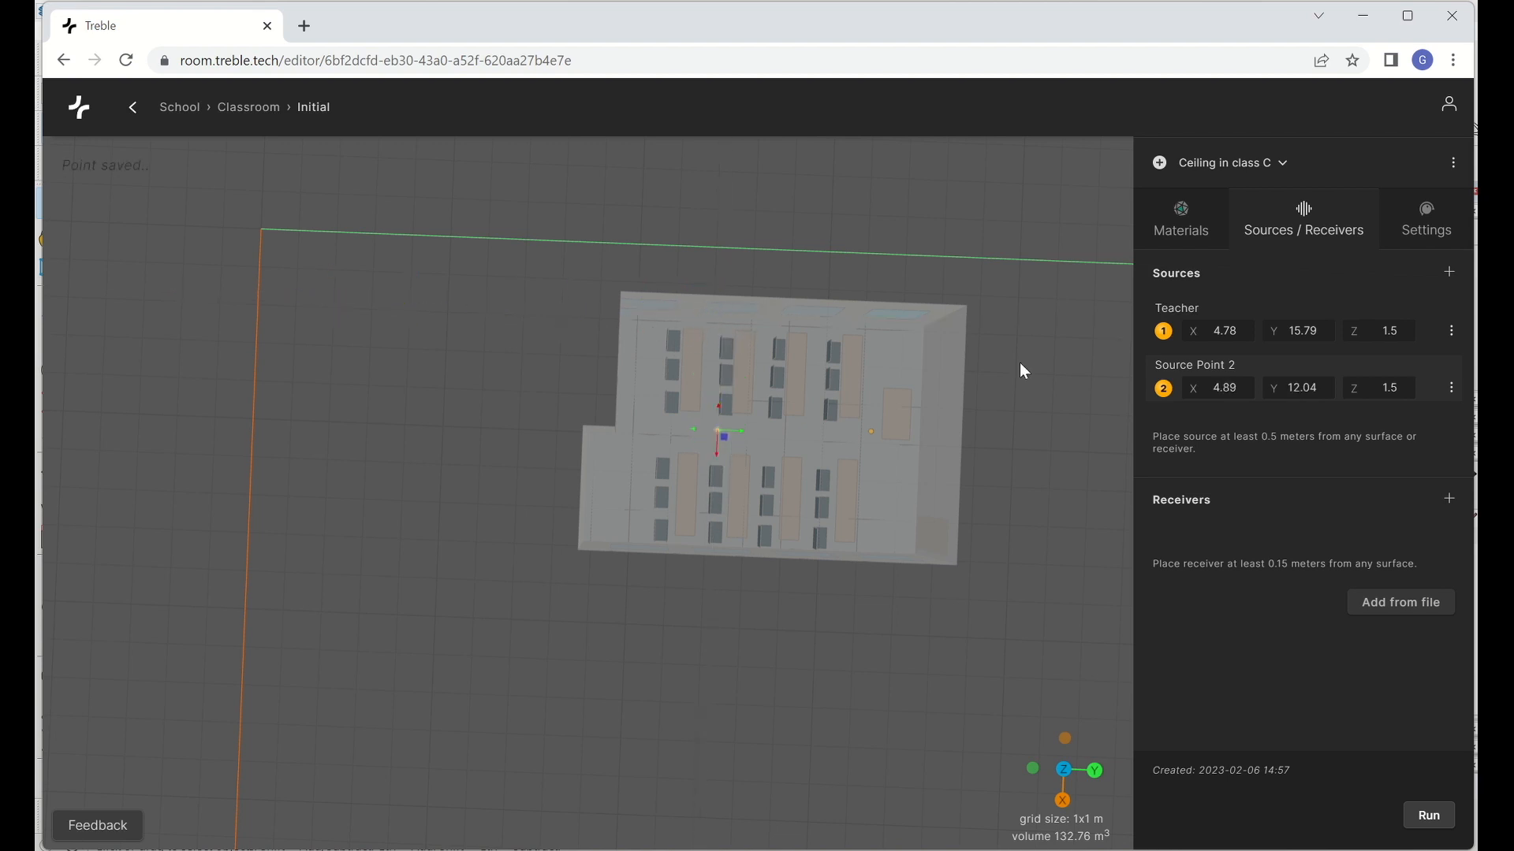
Add a first receiver at the back of the classroom, at about X 6.12, Y 9.88
click(1448, 499)
drag(299, 249, 651, 300)
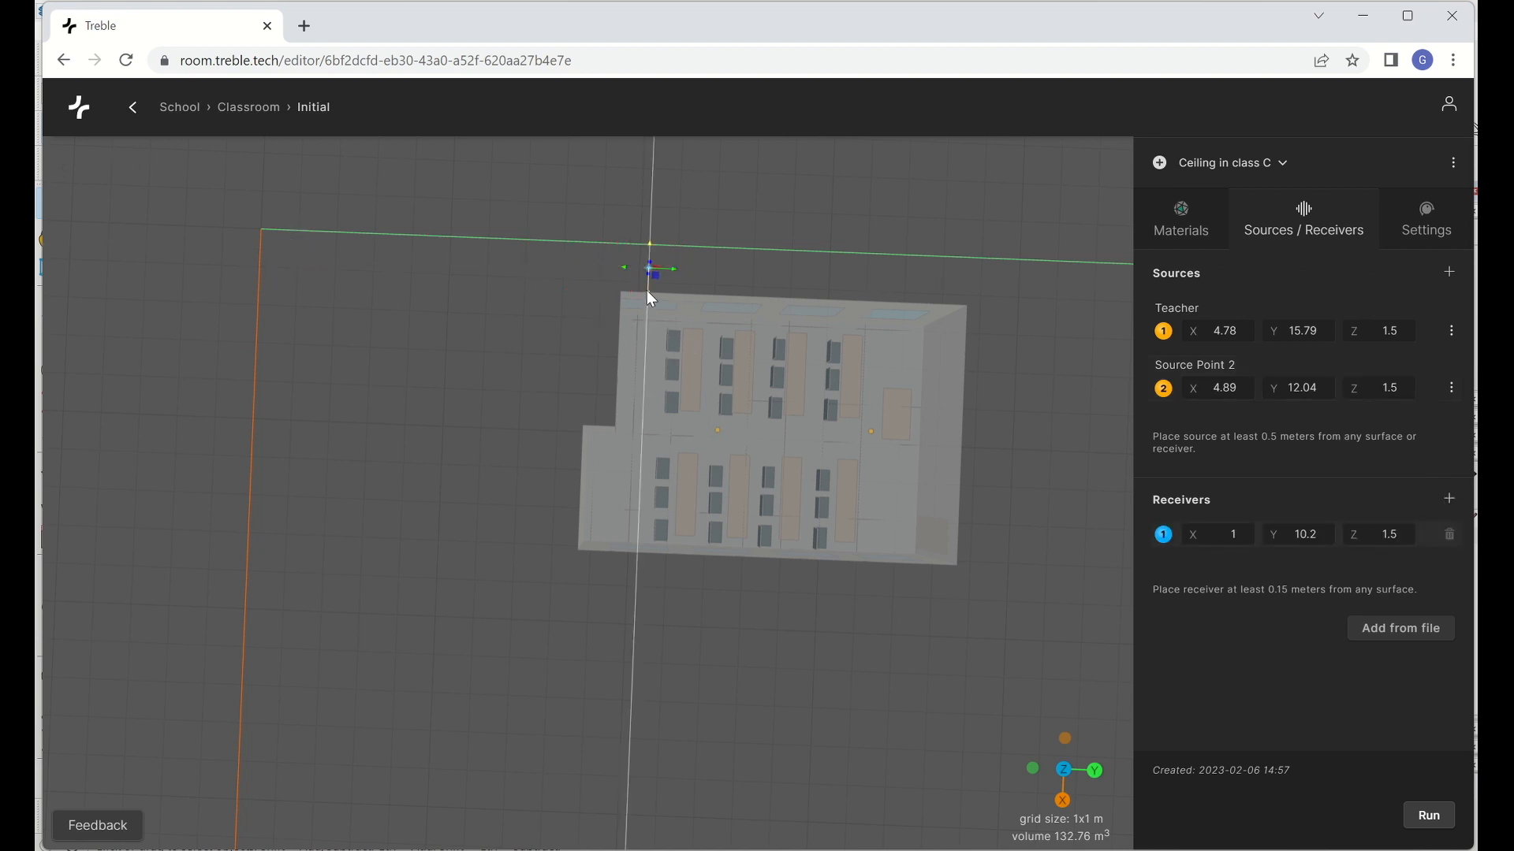
mouse_move(637, 499)
mouse_down()
mouse_move(622, 474)
mouse_move(611, 483)
mouse_up()
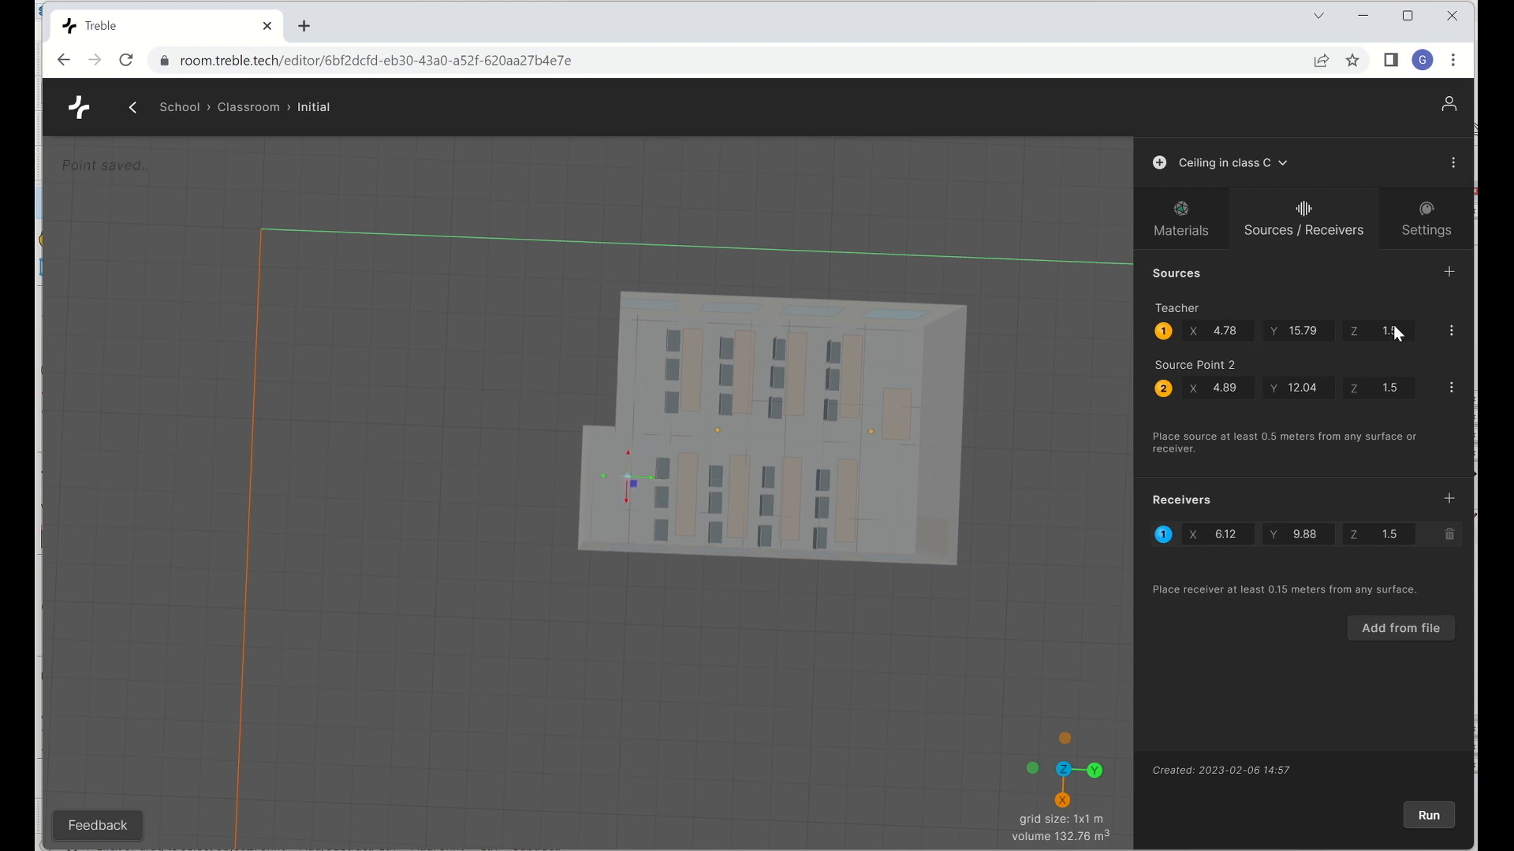
Add a second receiver near the front at about X 6.4, Y 16.15 and a third among the desks at about X 3.09, Y 13.13
click(1451, 500)
drag(297, 255, 907, 515)
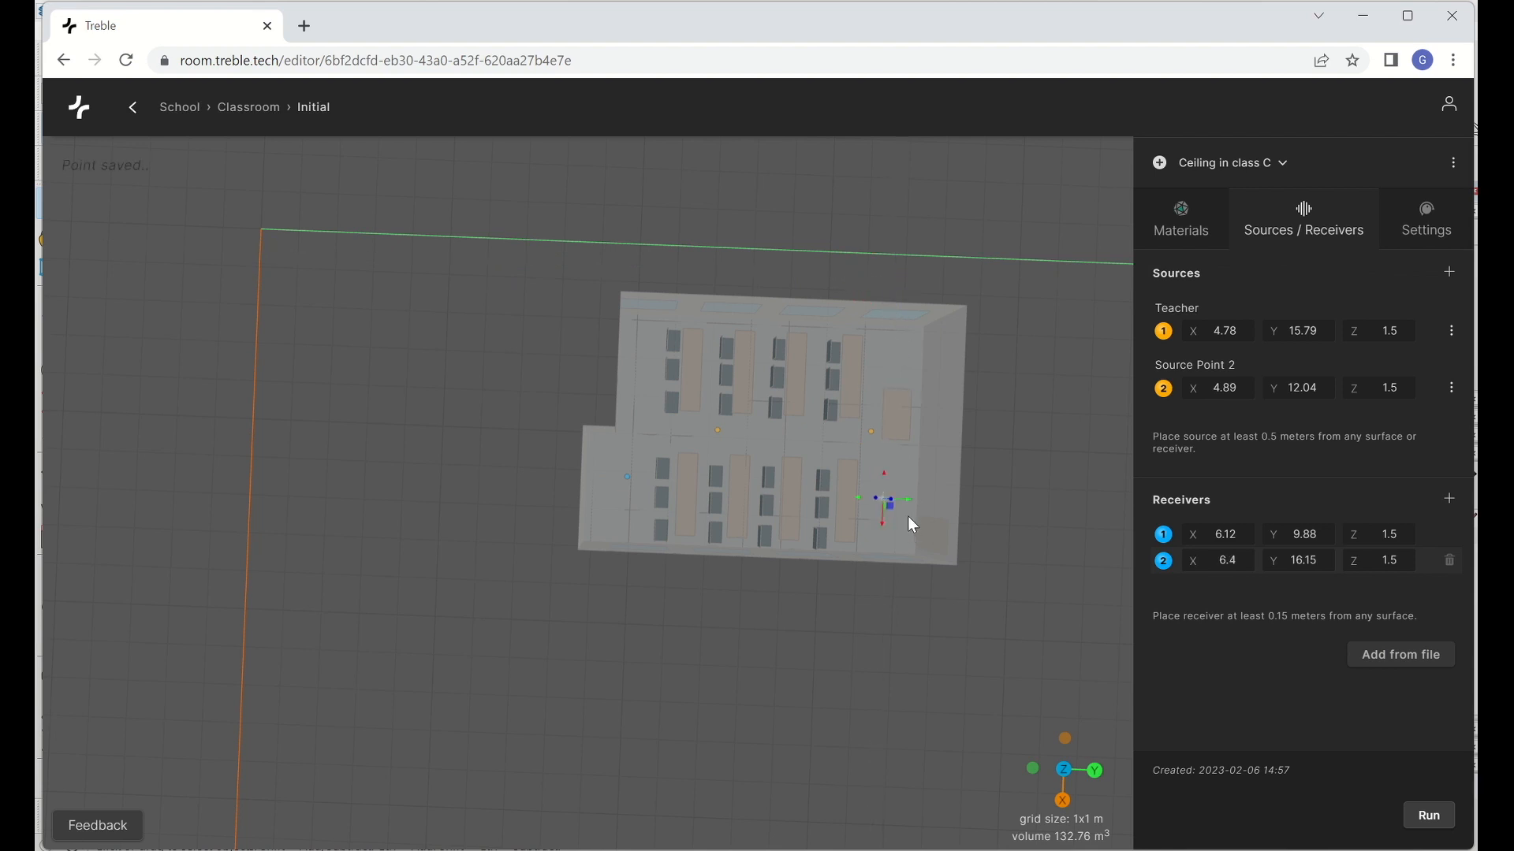
click(1451, 500)
drag(299, 251, 769, 301)
drag(765, 386, 741, 358)
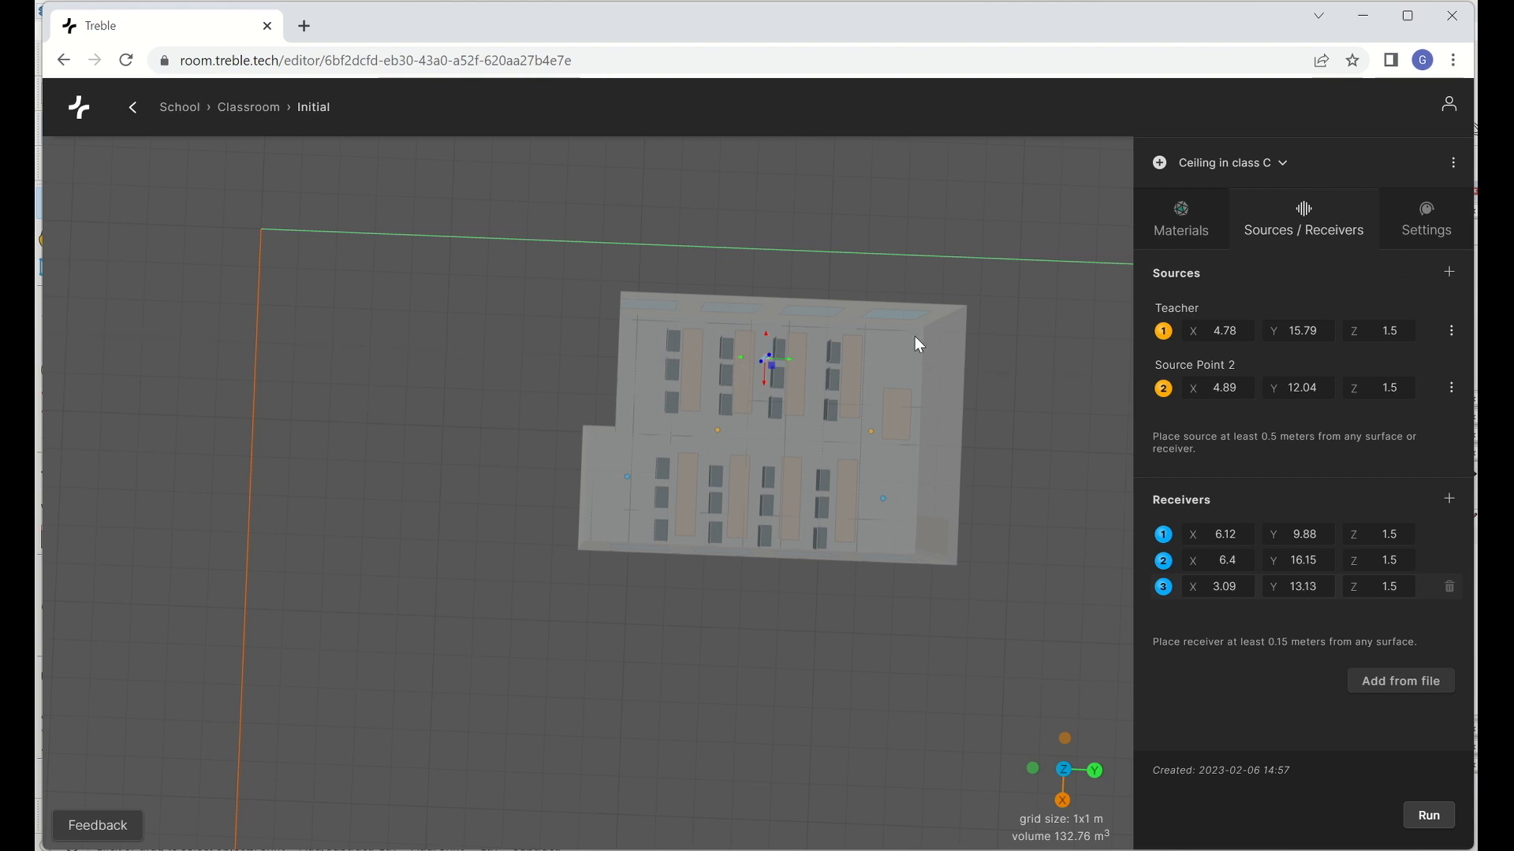
Compare the Survey and Default solver modes, choose Advanced and set the transition frequency to 355 Hz
click(1425, 229)
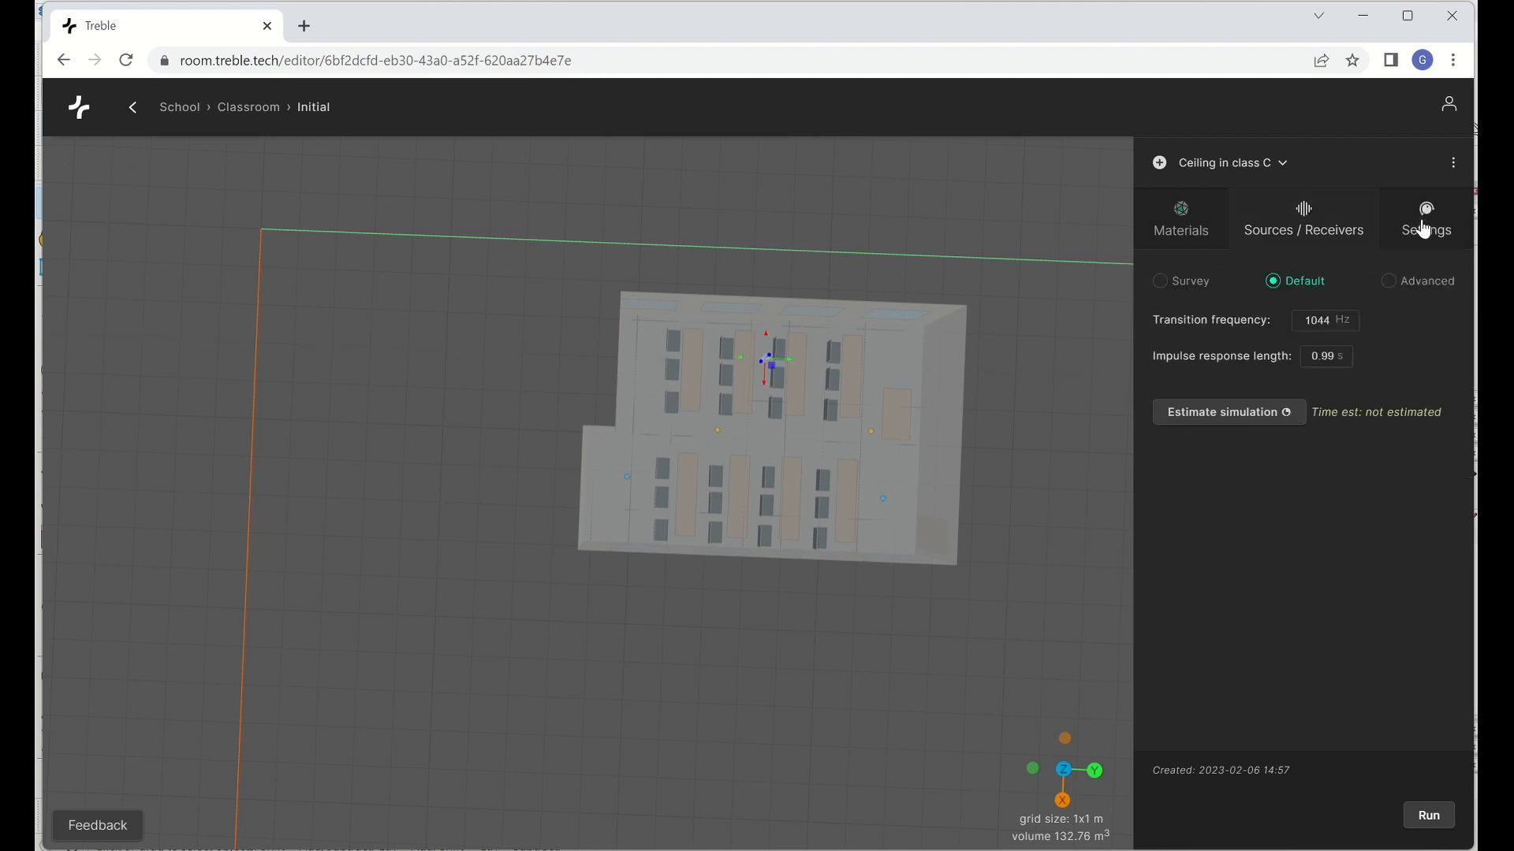
click(1183, 284)
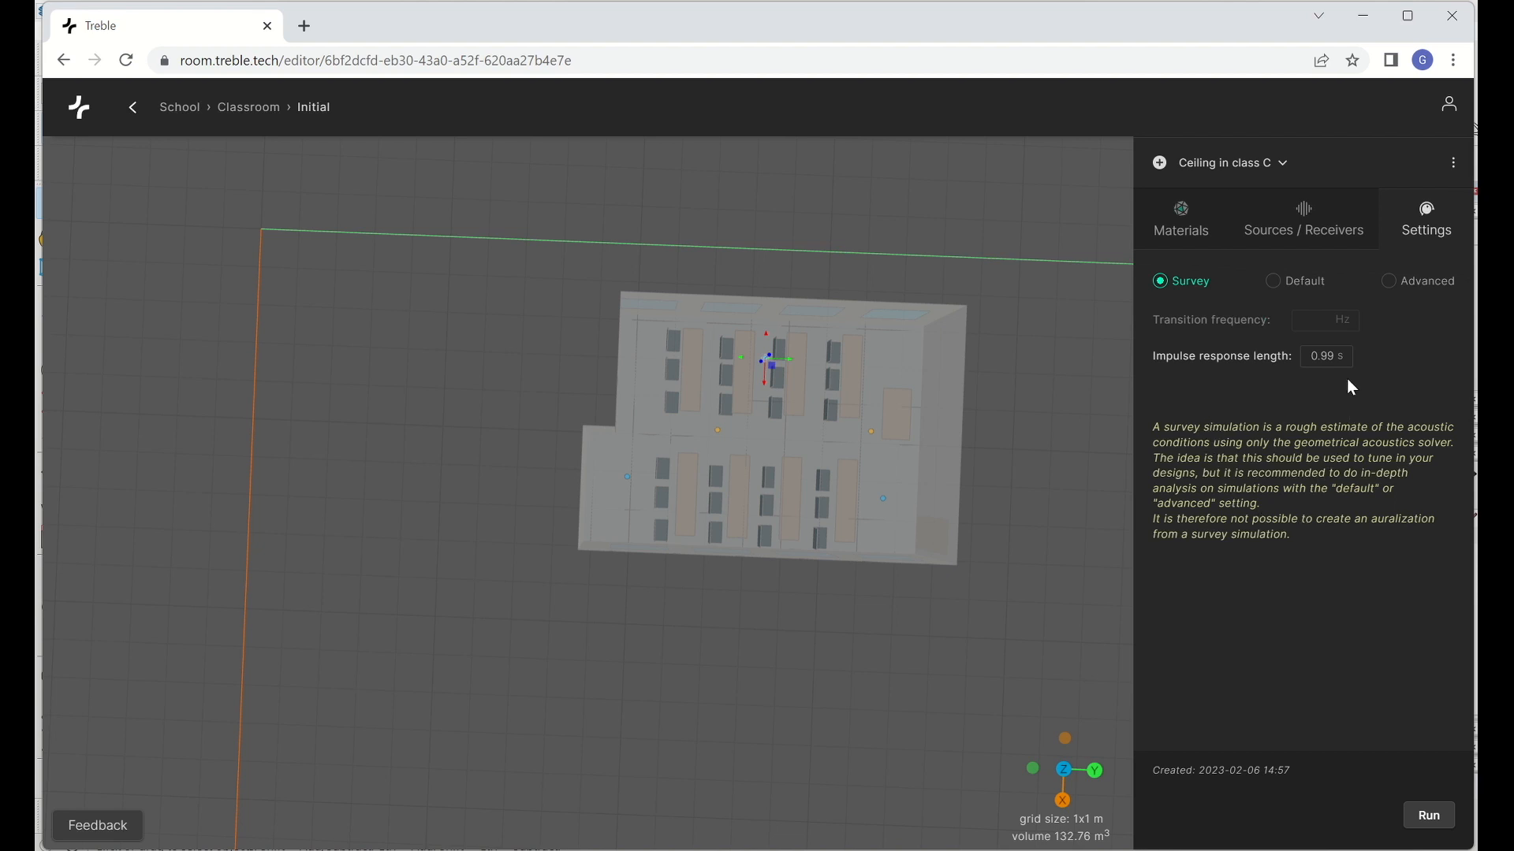
click(1274, 282)
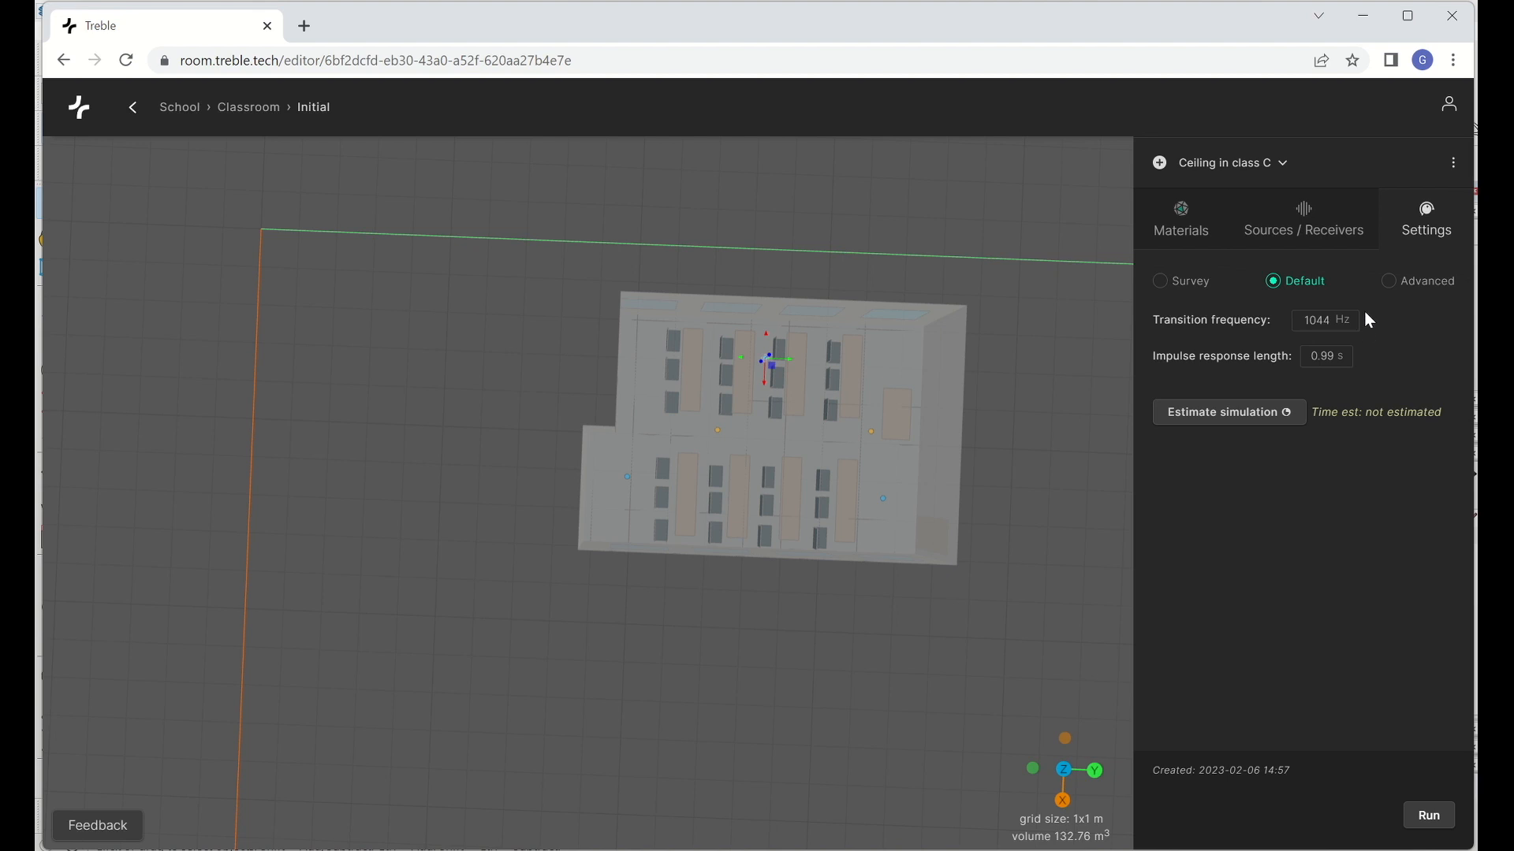
click(1399, 295)
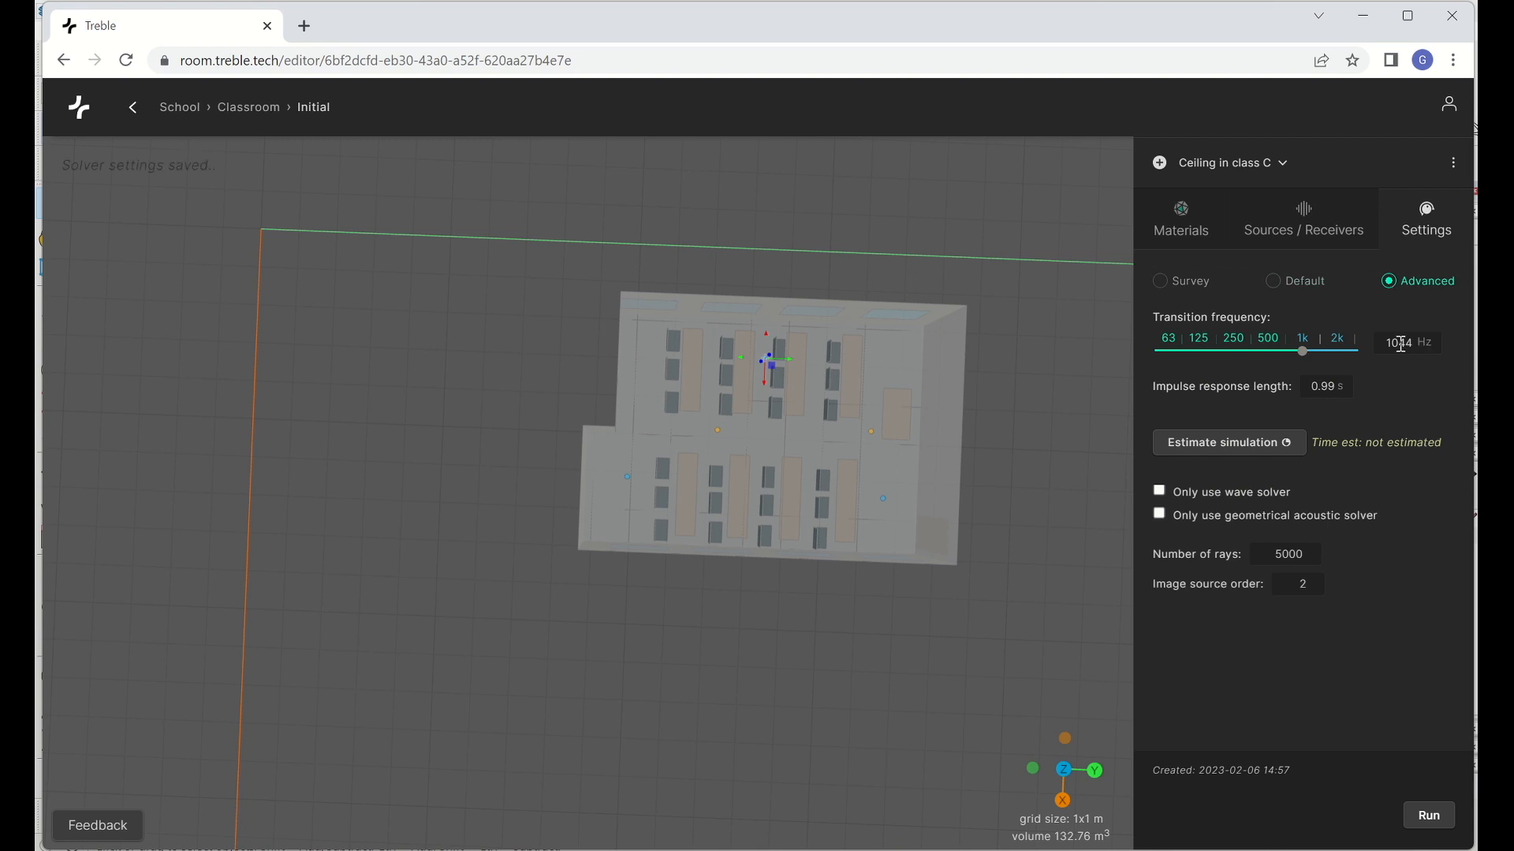
drag(1303, 351, 1254, 357)
Start the "Ceiling in class C" simulation and minimize its run status window
click(1428, 820)
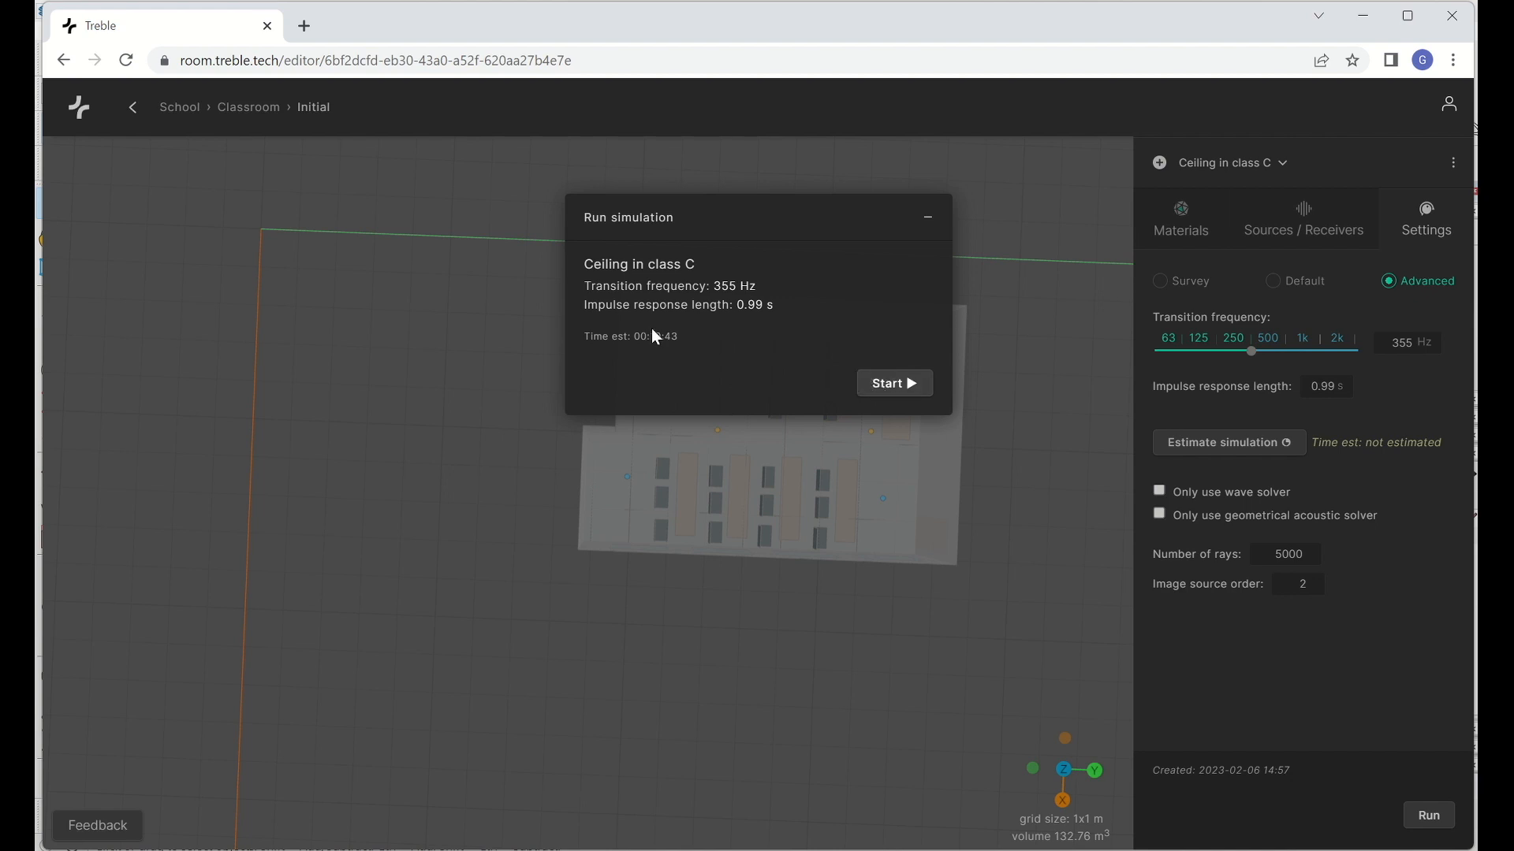
click(912, 386)
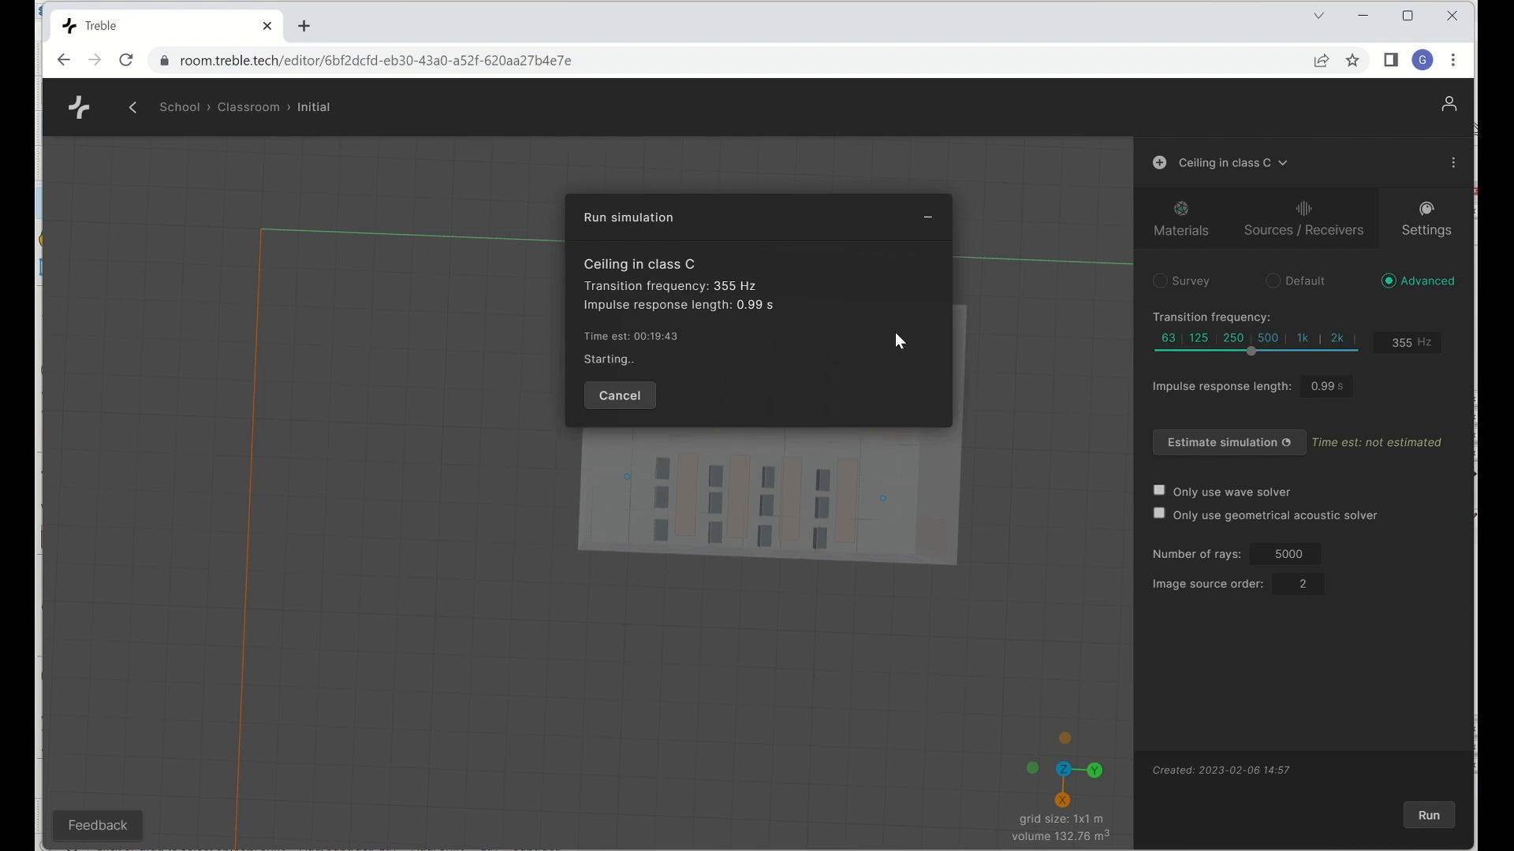
click(930, 224)
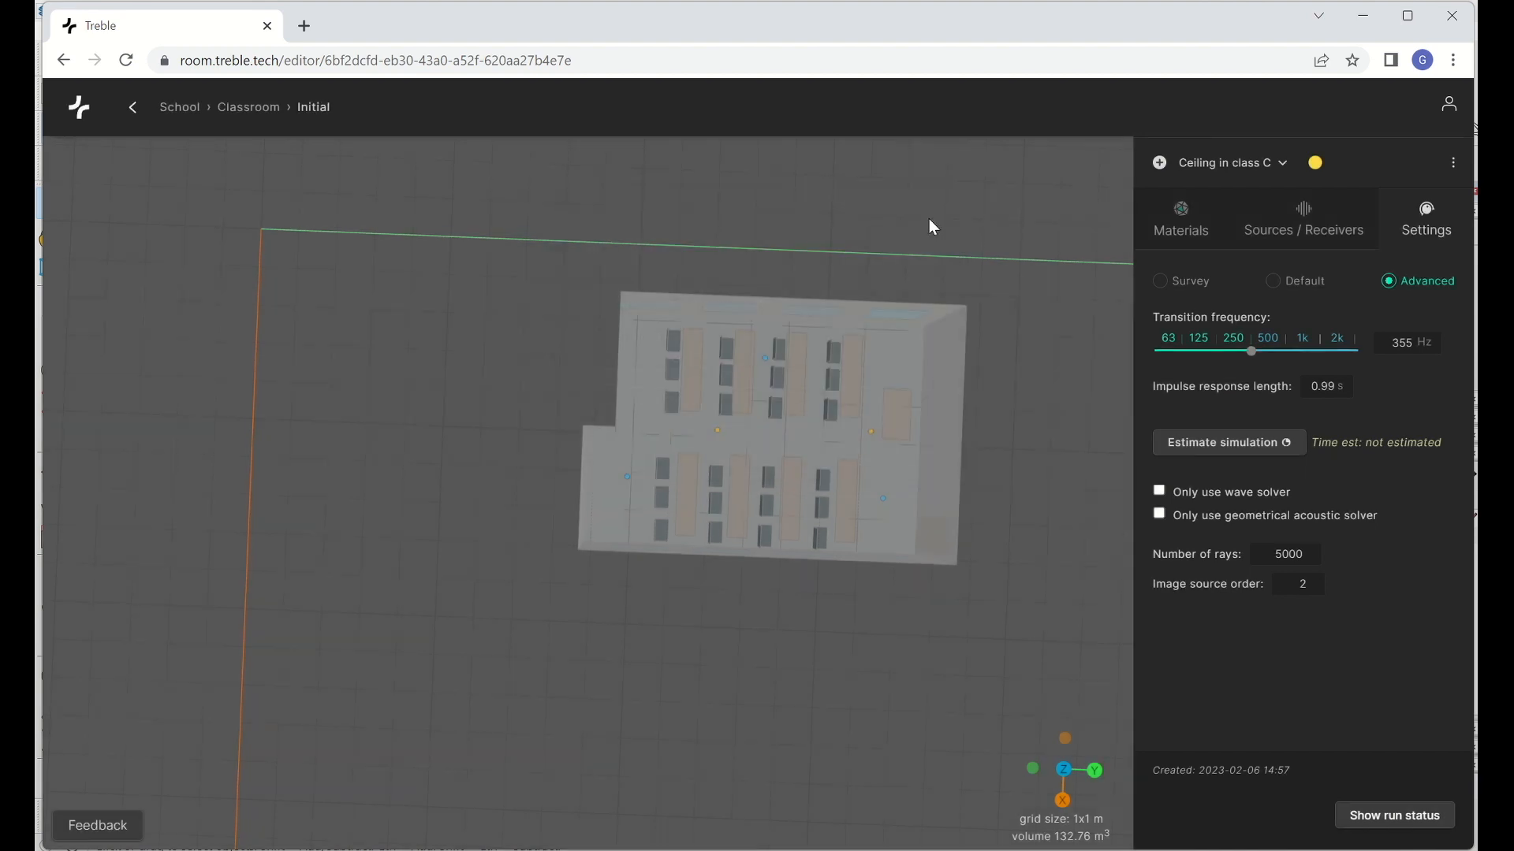
Create a simulation named "Ceiling in class A" by loading the settings of "Ceiling in class C"
click(1160, 164)
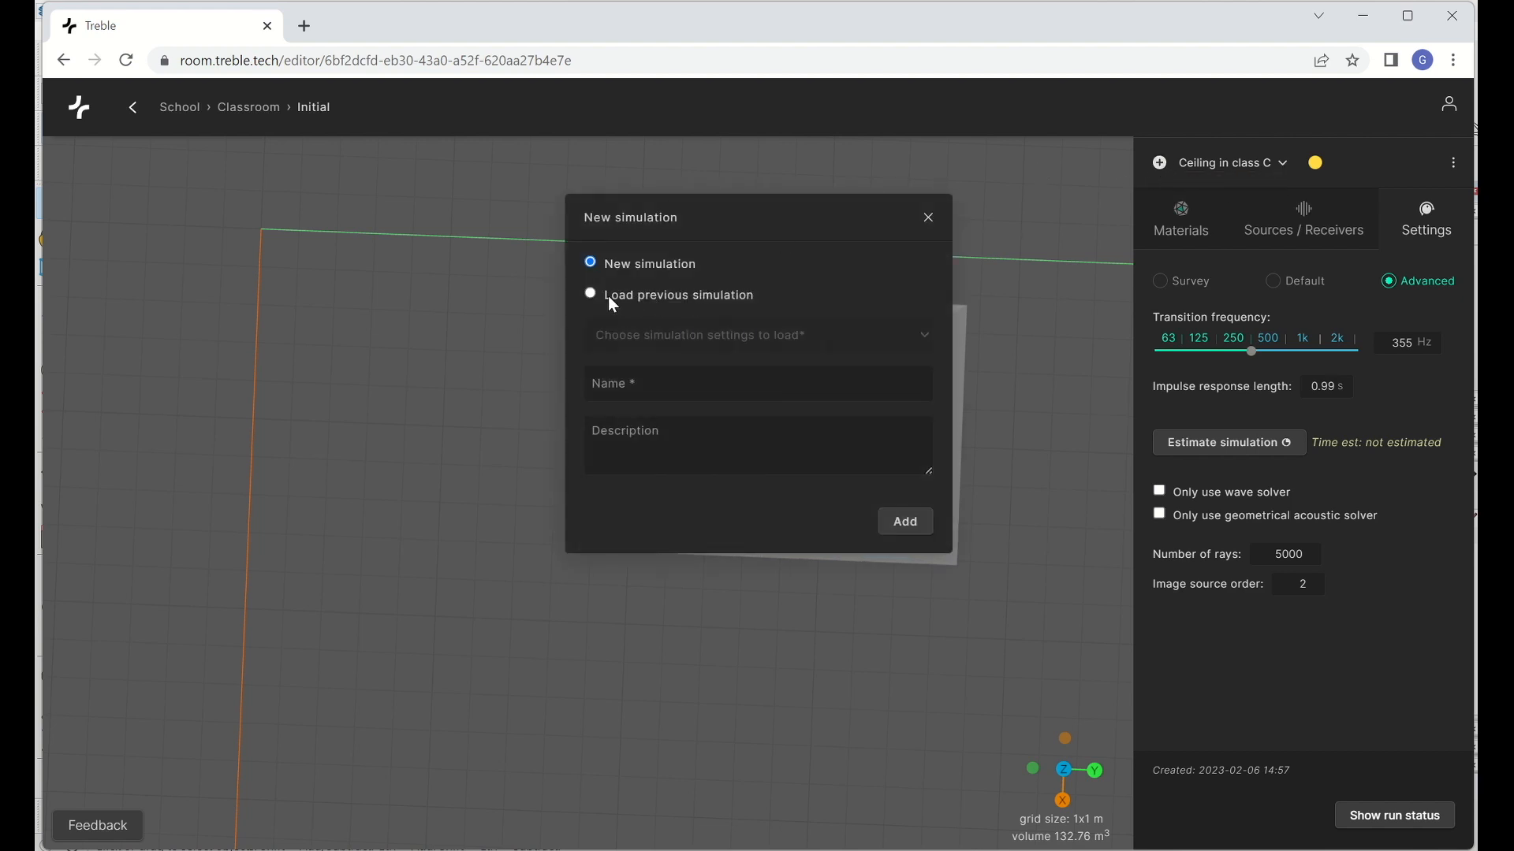
click(591, 297)
click(838, 344)
click(658, 386)
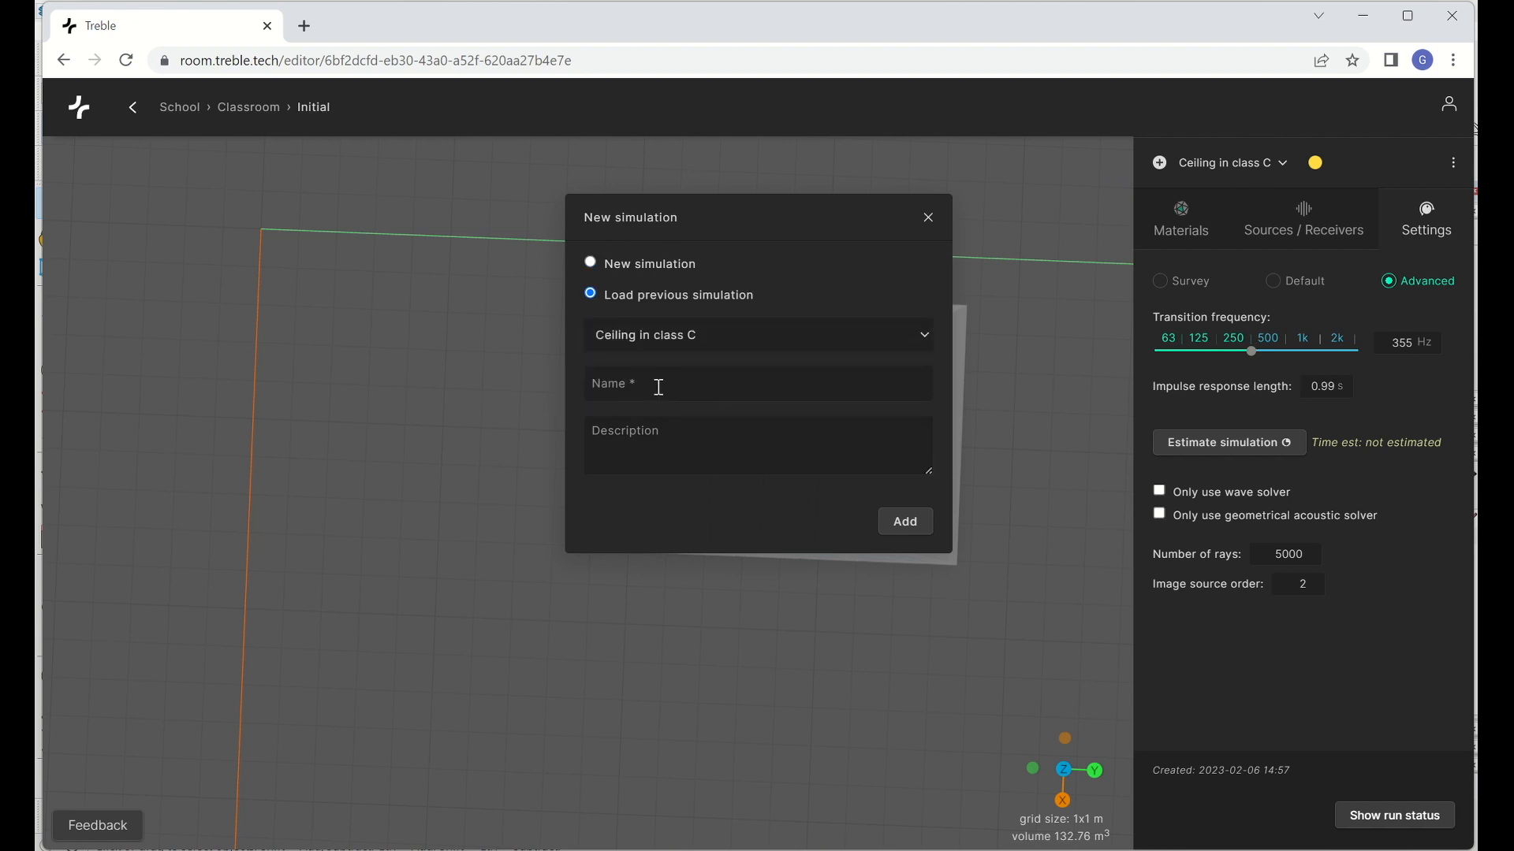
click(662, 387)
text(Ce)
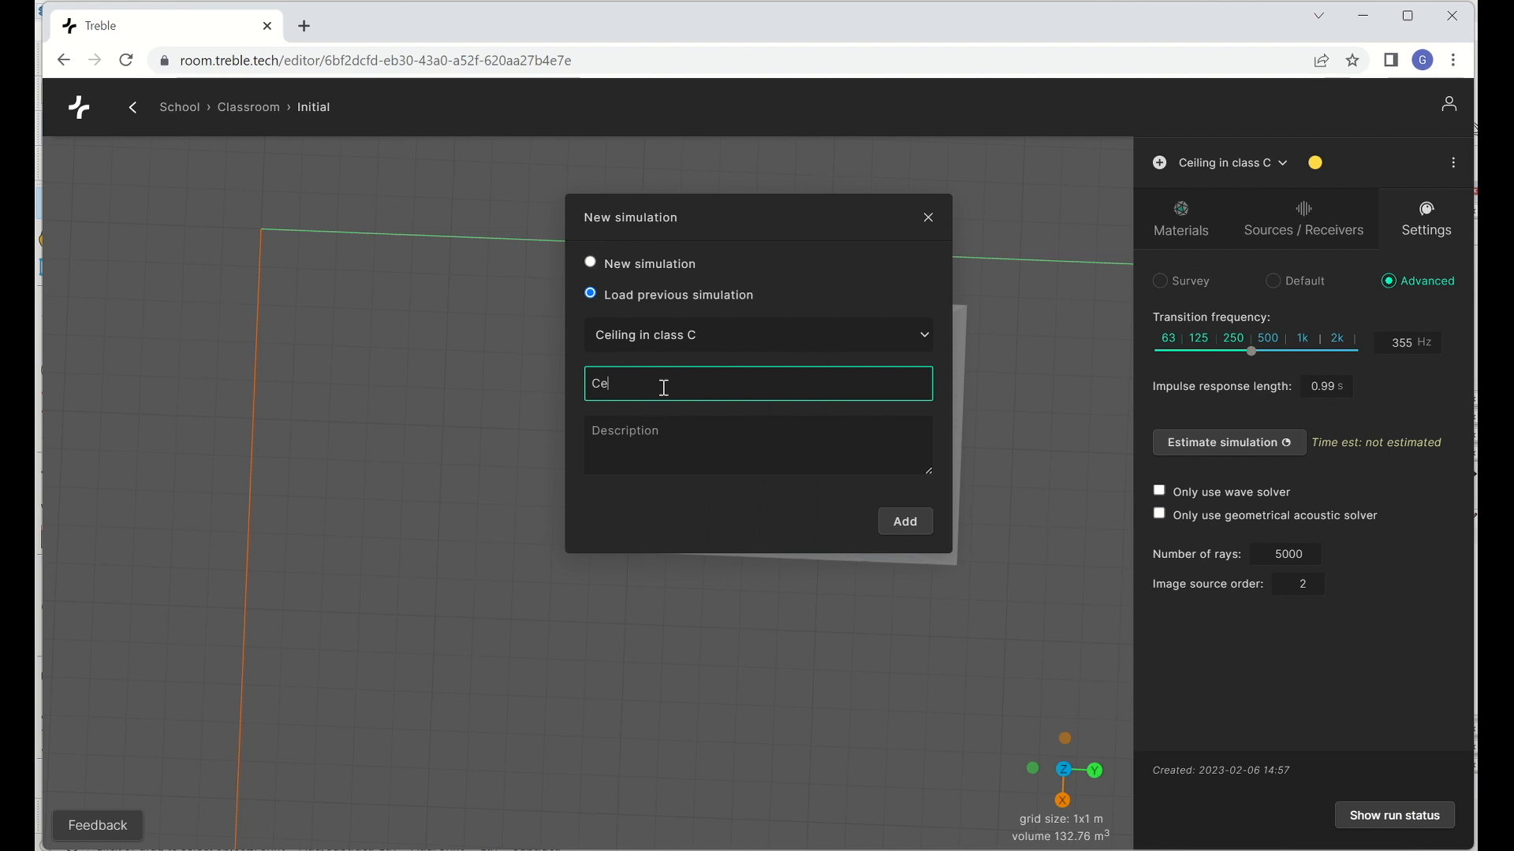
text(iling in class A)
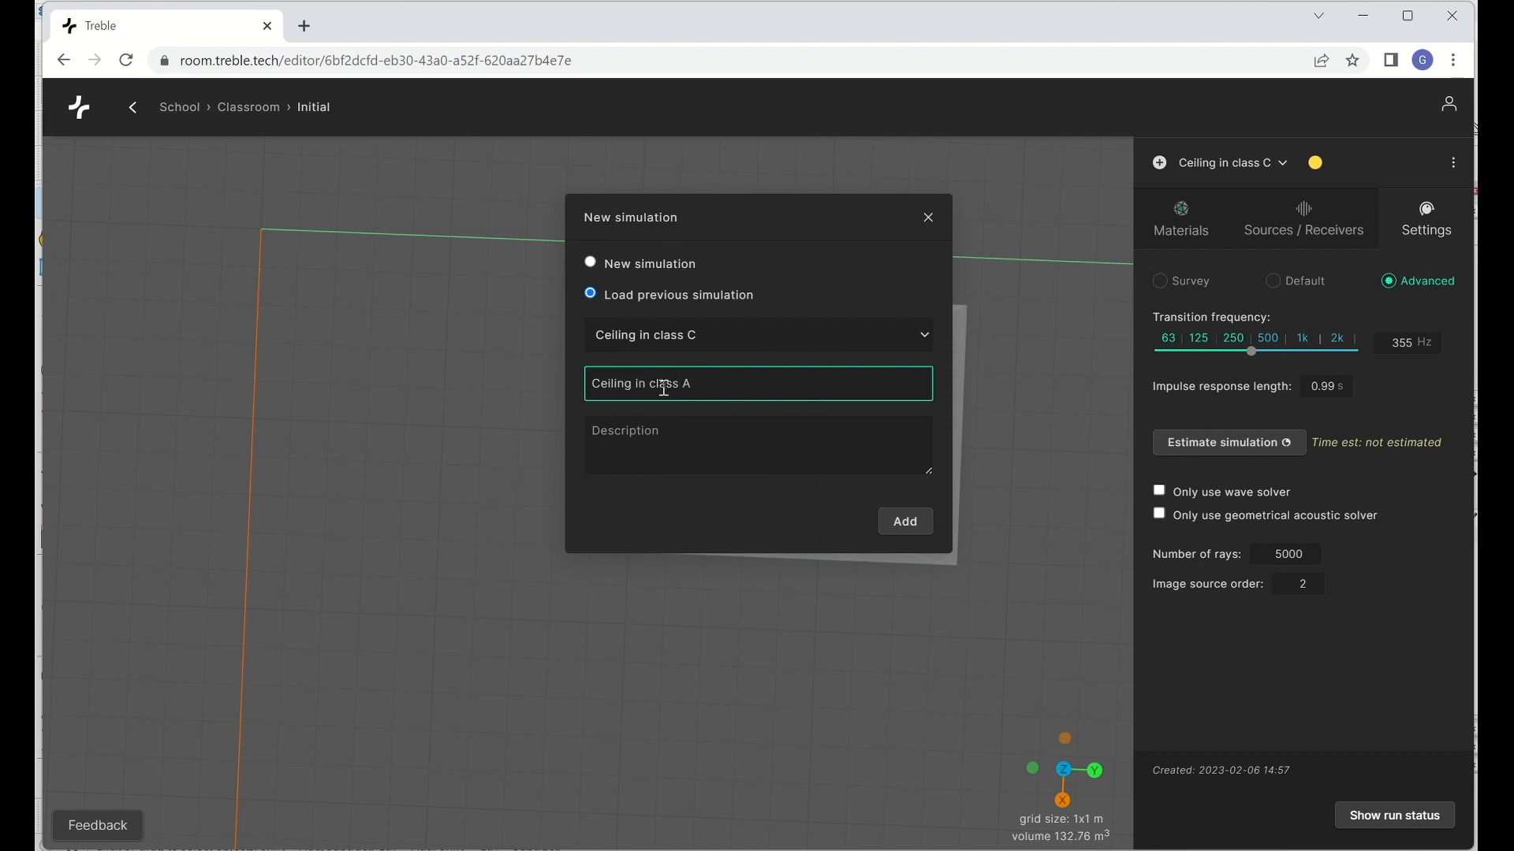
click(904, 525)
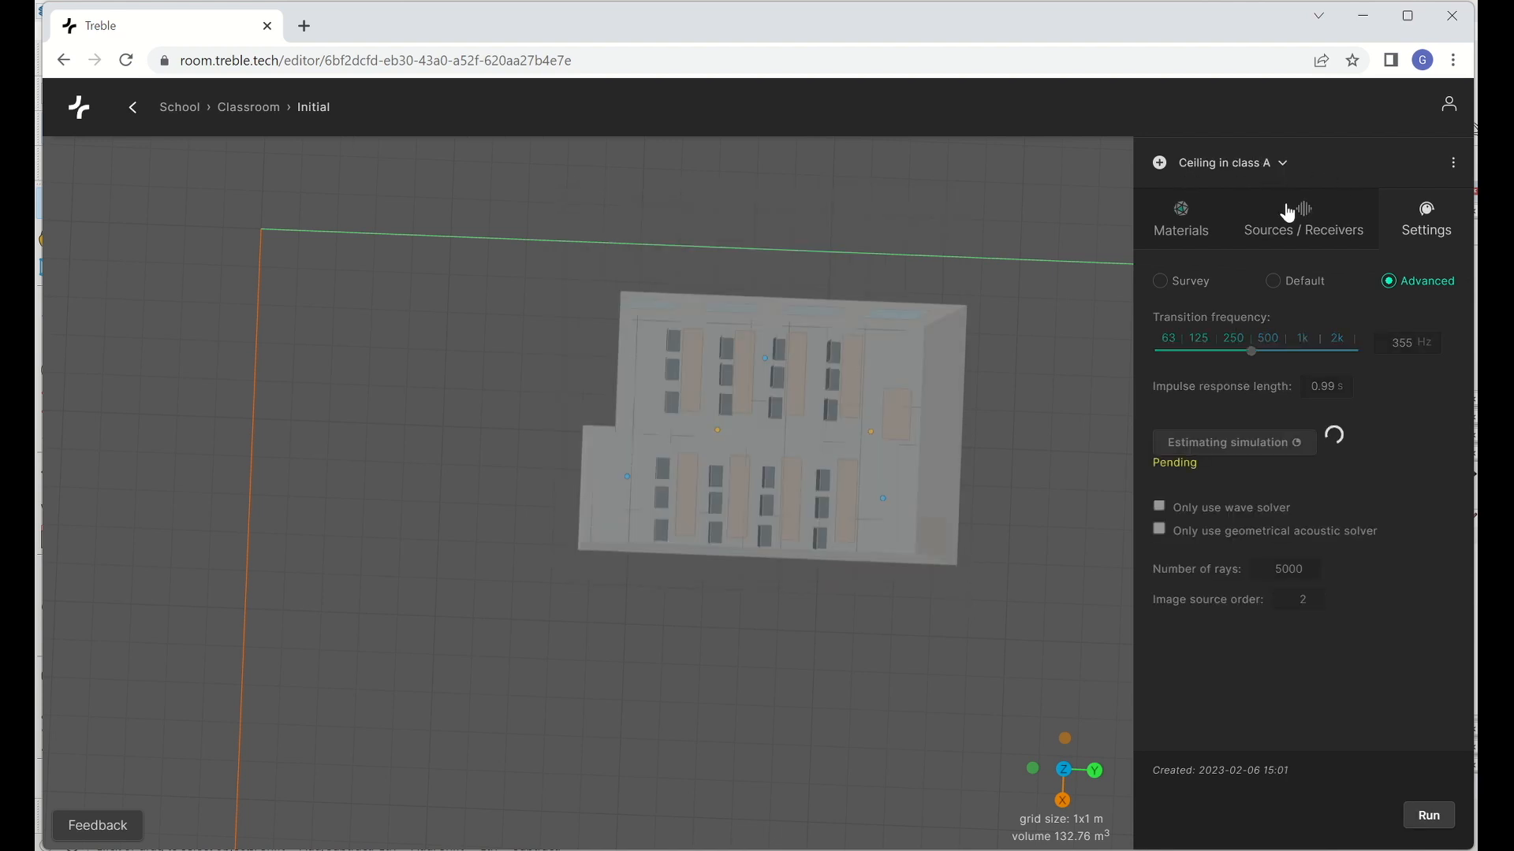
Search the materials for "ceiling" and assign Class A acoustic ceiling to the Ceiling layer
click(1182, 225)
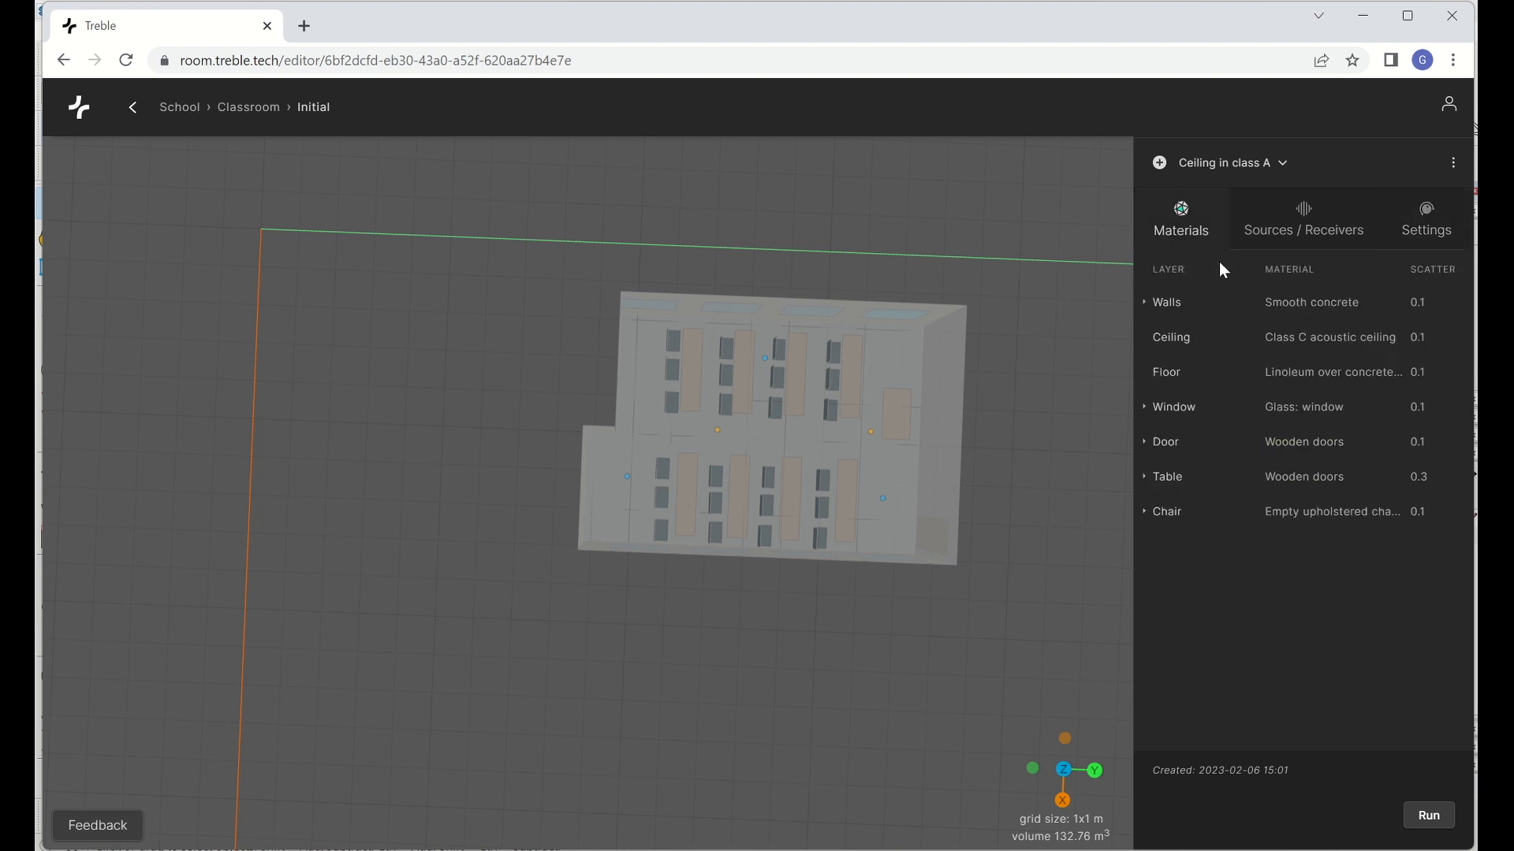
click(1306, 338)
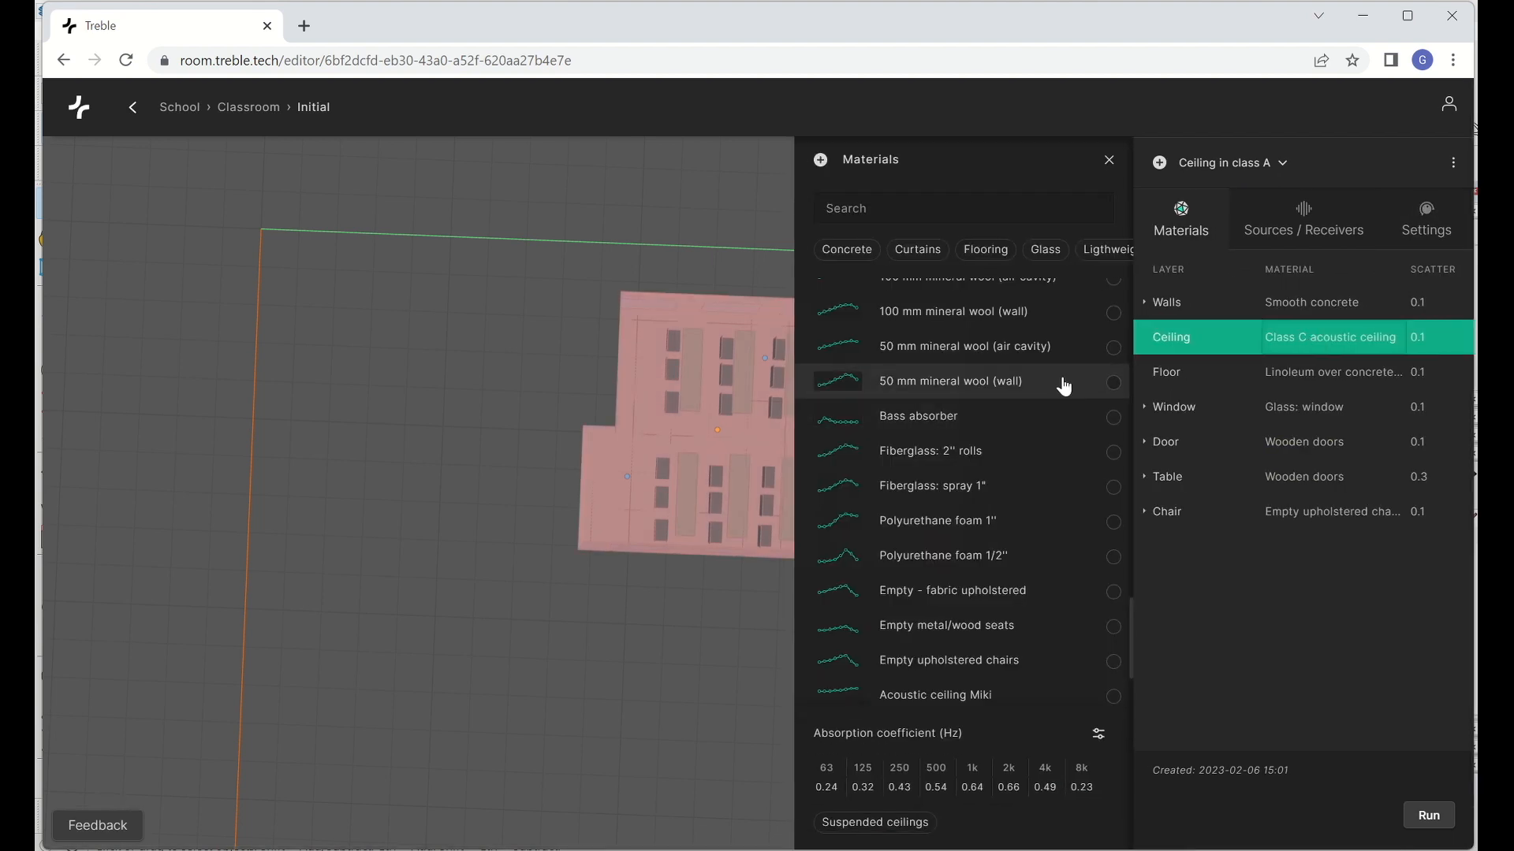
click(927, 204)
text(ceiling)
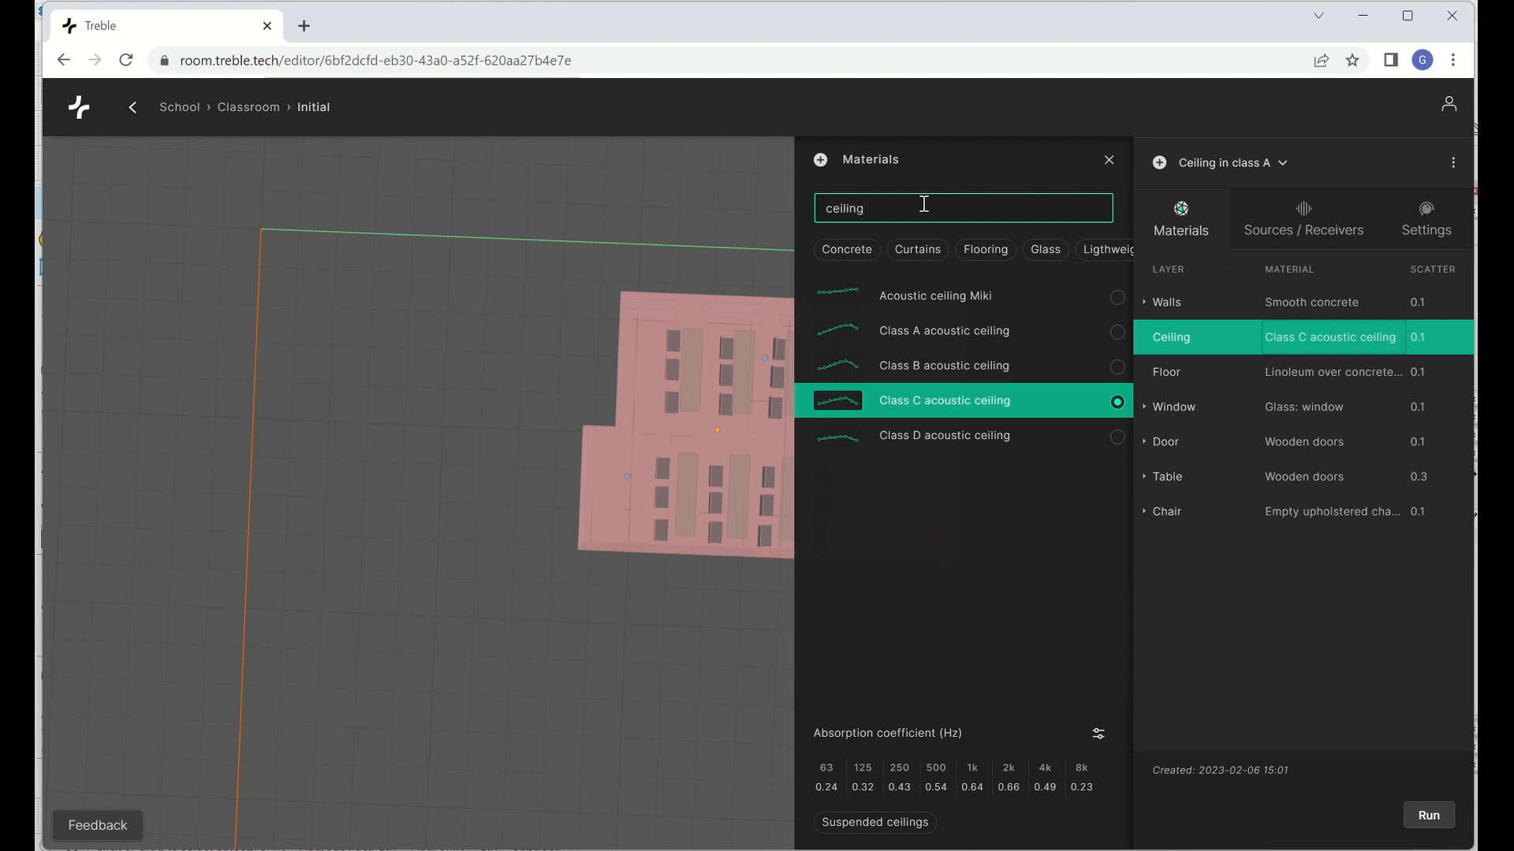
click(1118, 332)
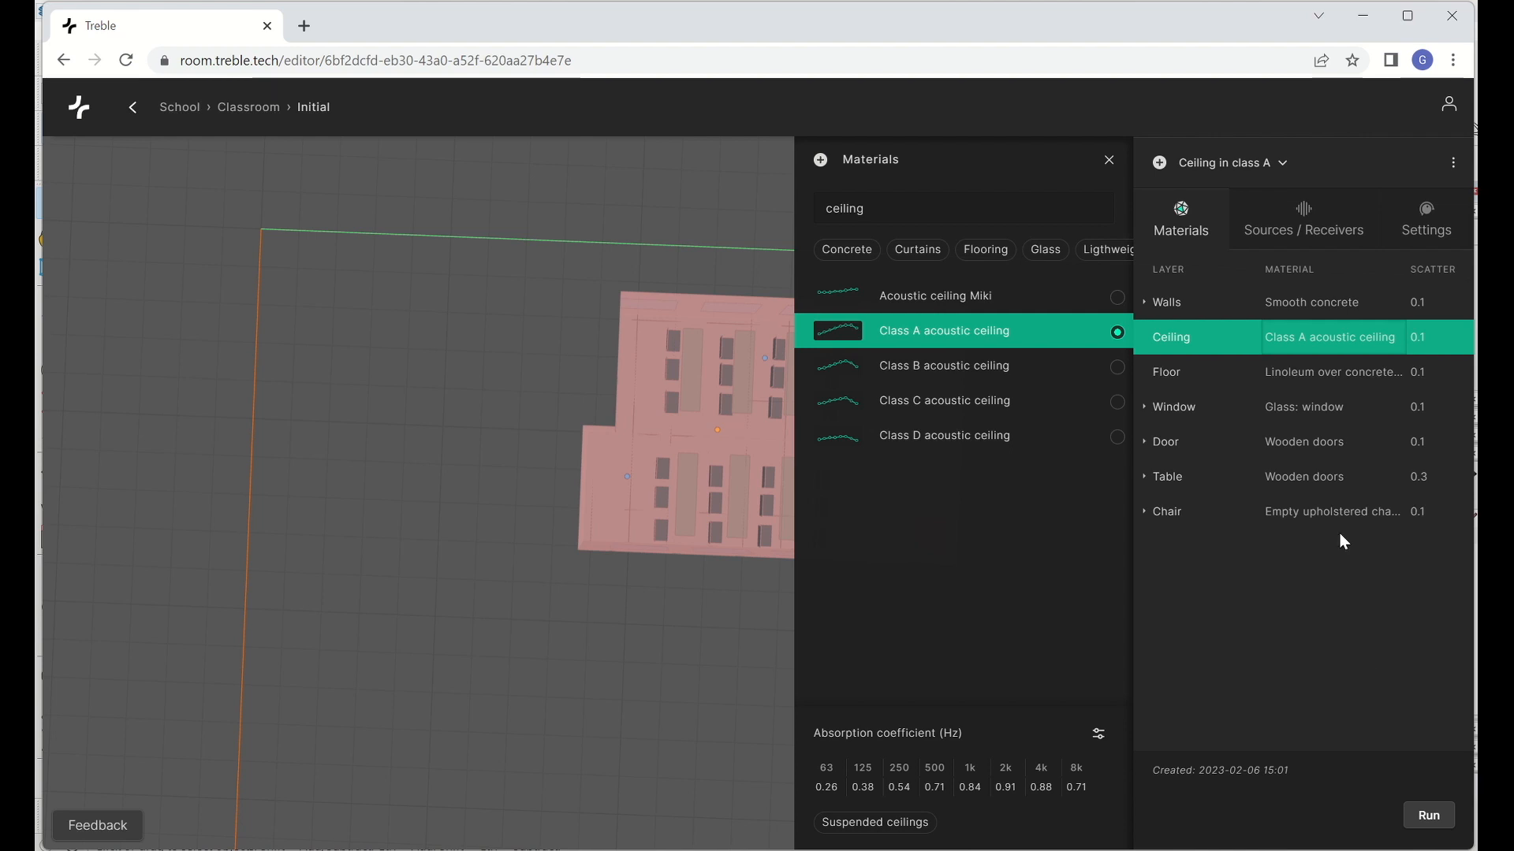
Check the copied sources, receivers and solver settings, then start the "Ceiling in class A" simulation and minimize its run status
click(1324, 229)
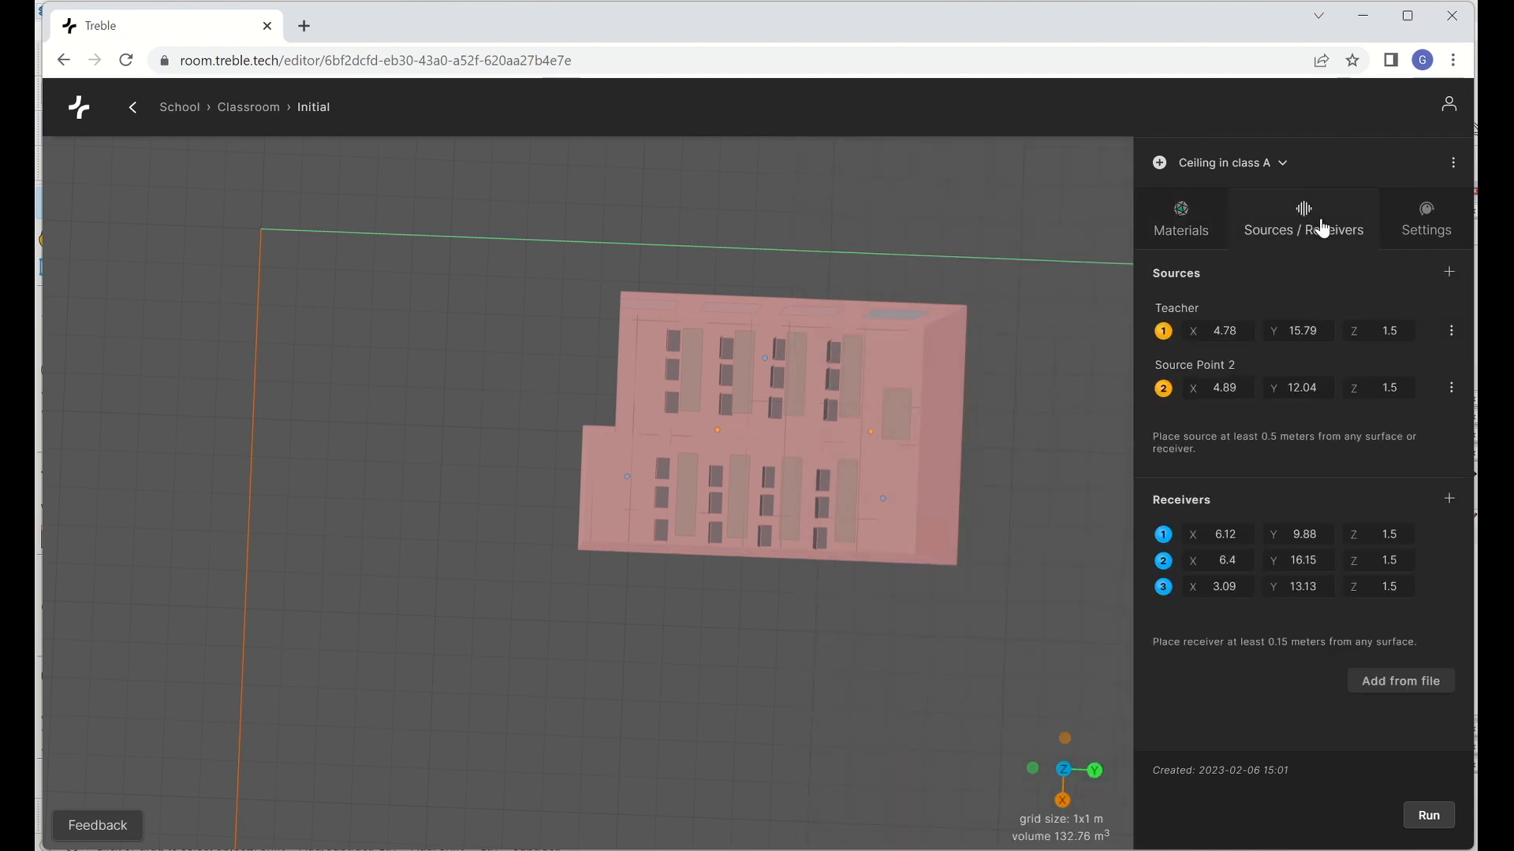
click(1426, 229)
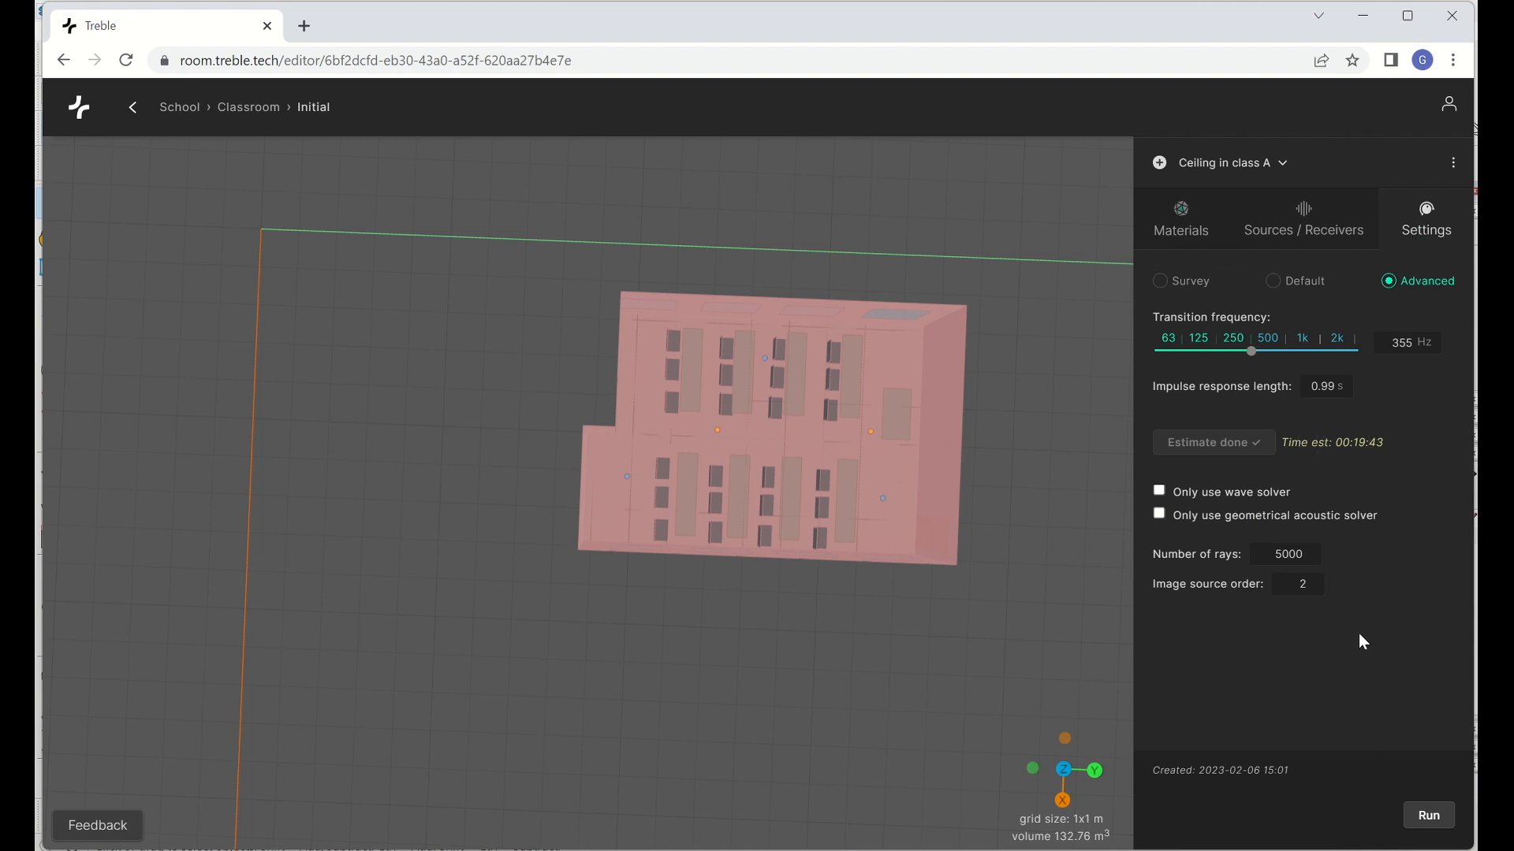
click(1436, 819)
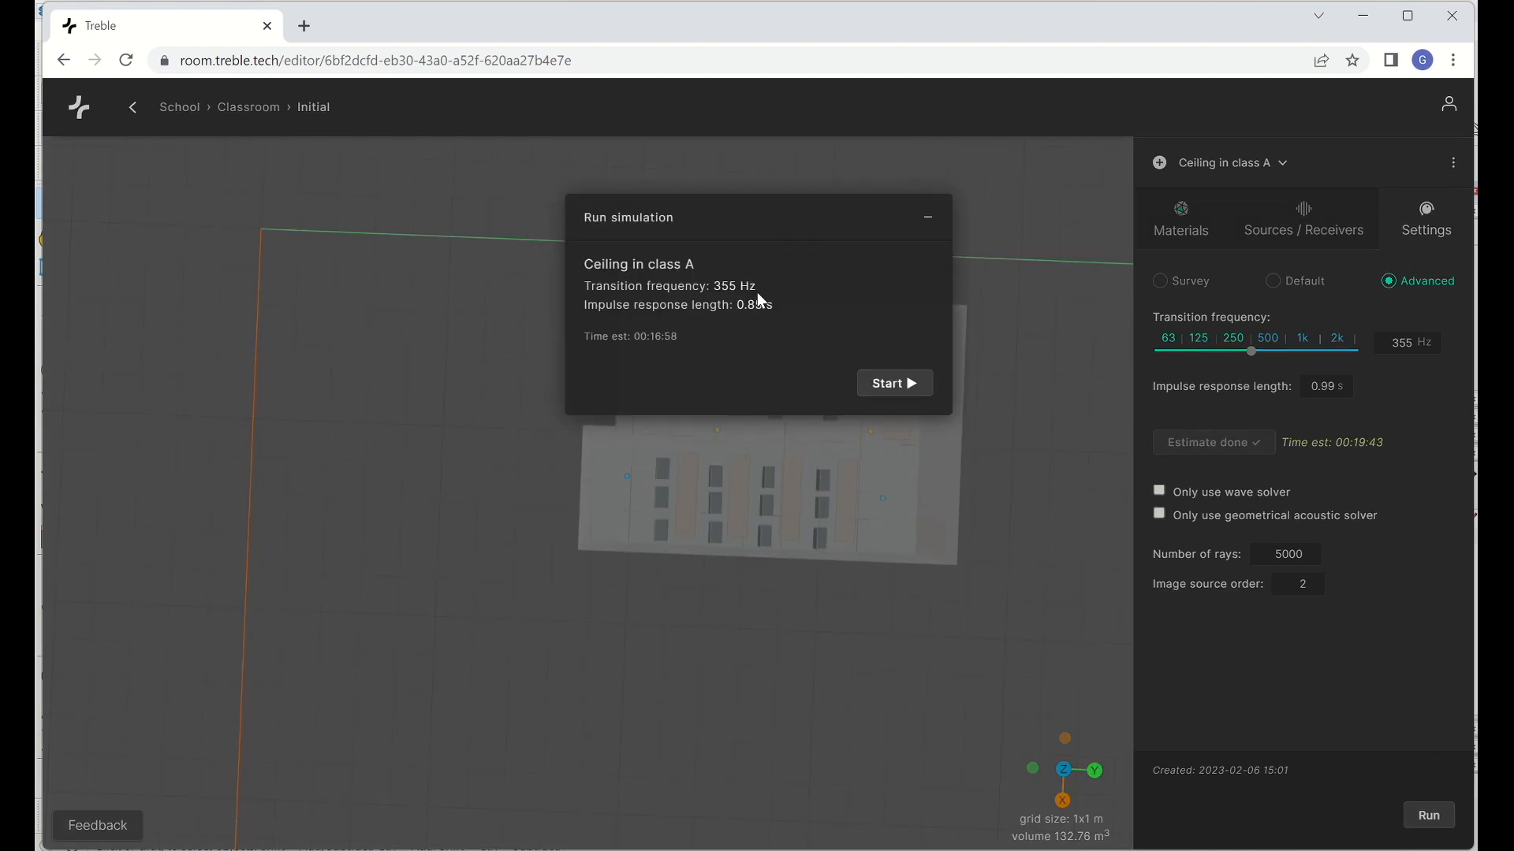
click(886, 381)
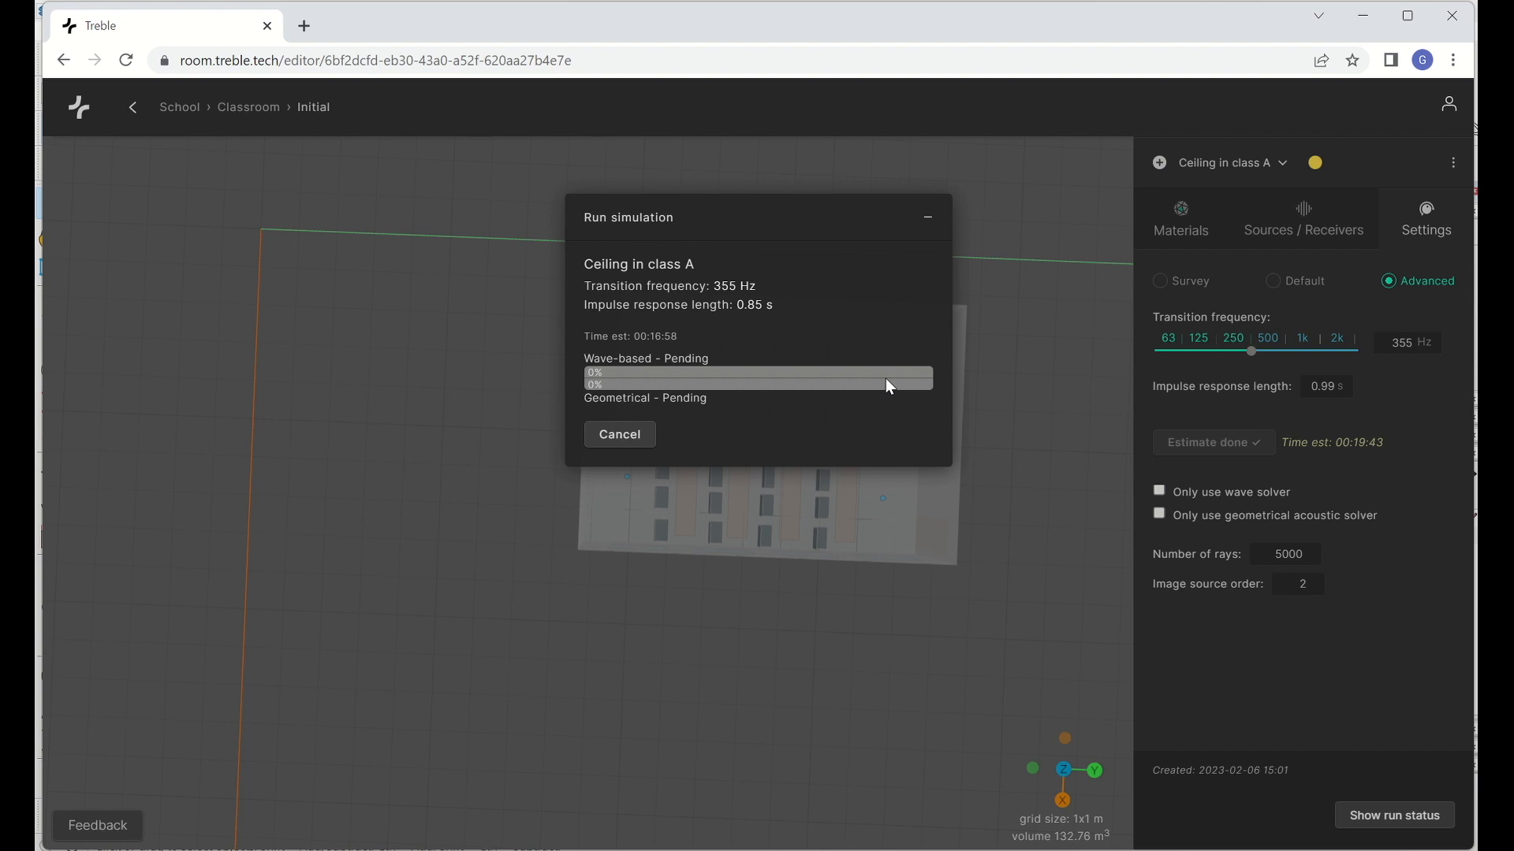
click(930, 223)
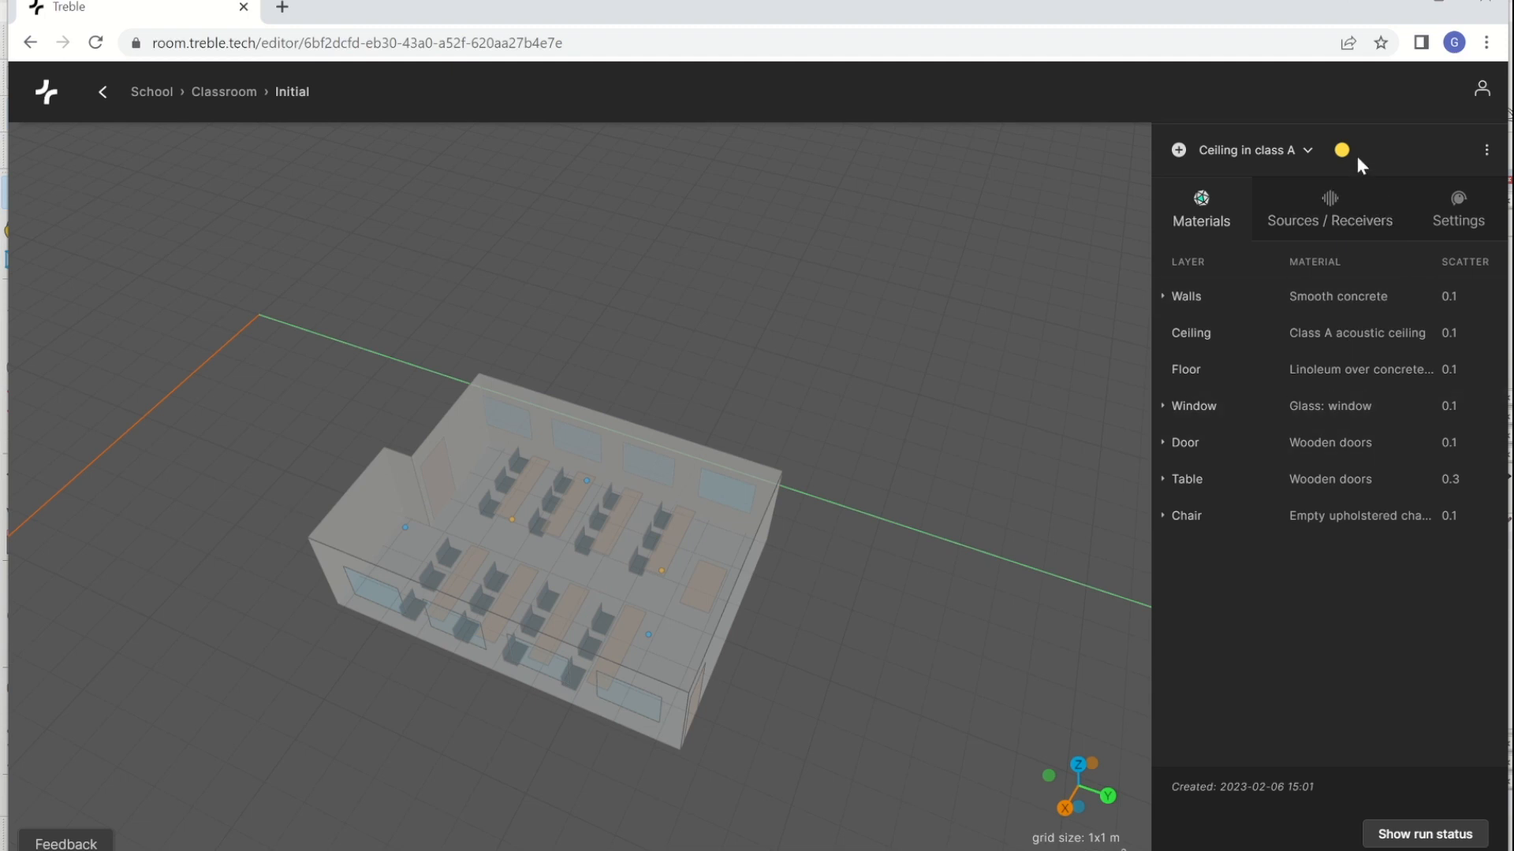
Check the simulation's run status, then return to the Classroom space and select the Initial model to view its simulations' progress
mouse_move(1343, 152)
click(1415, 839)
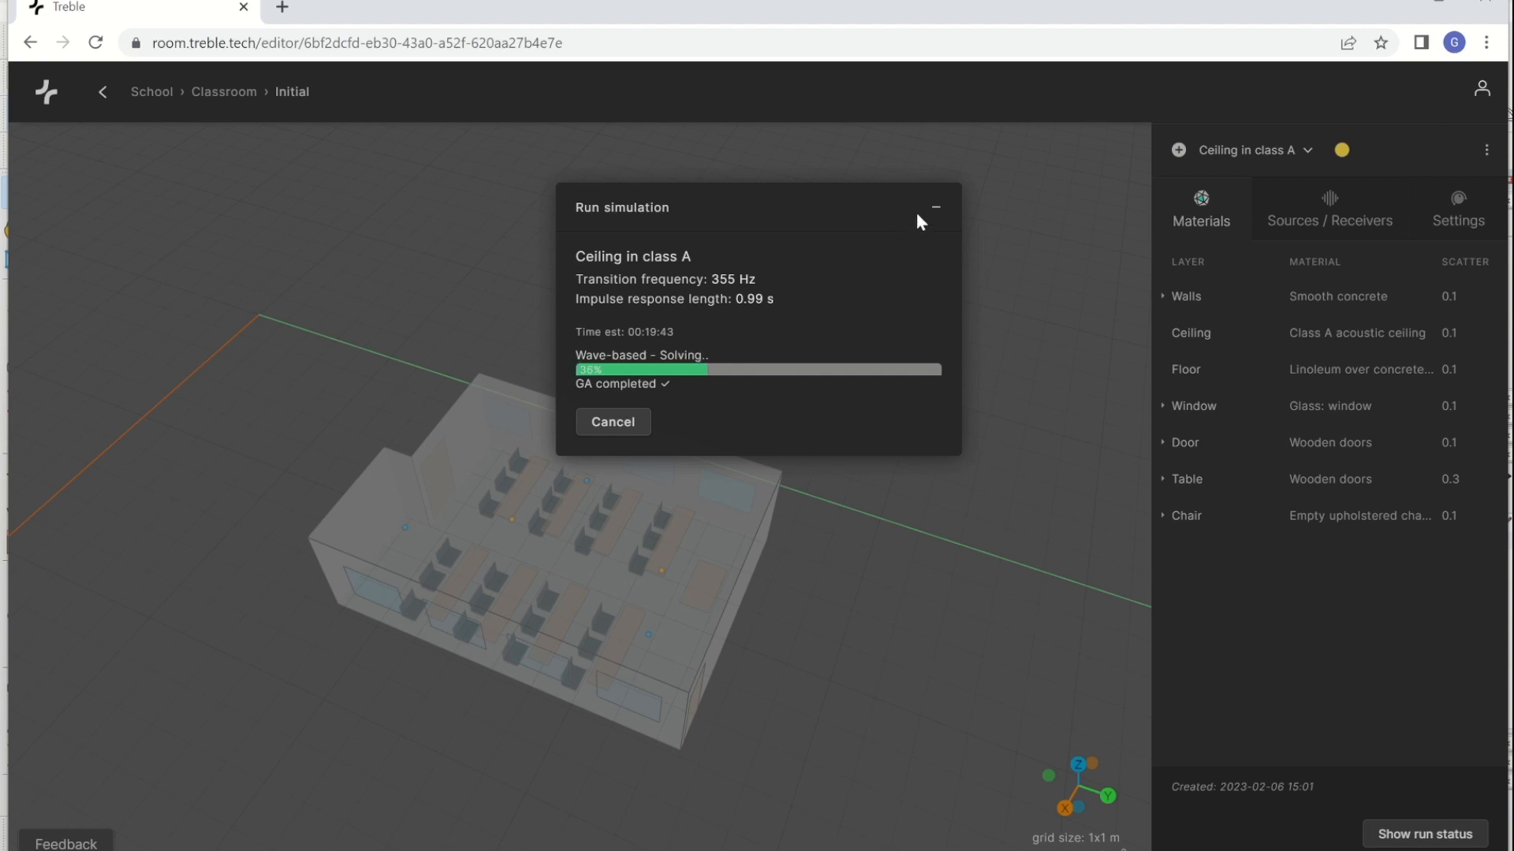
click(935, 209)
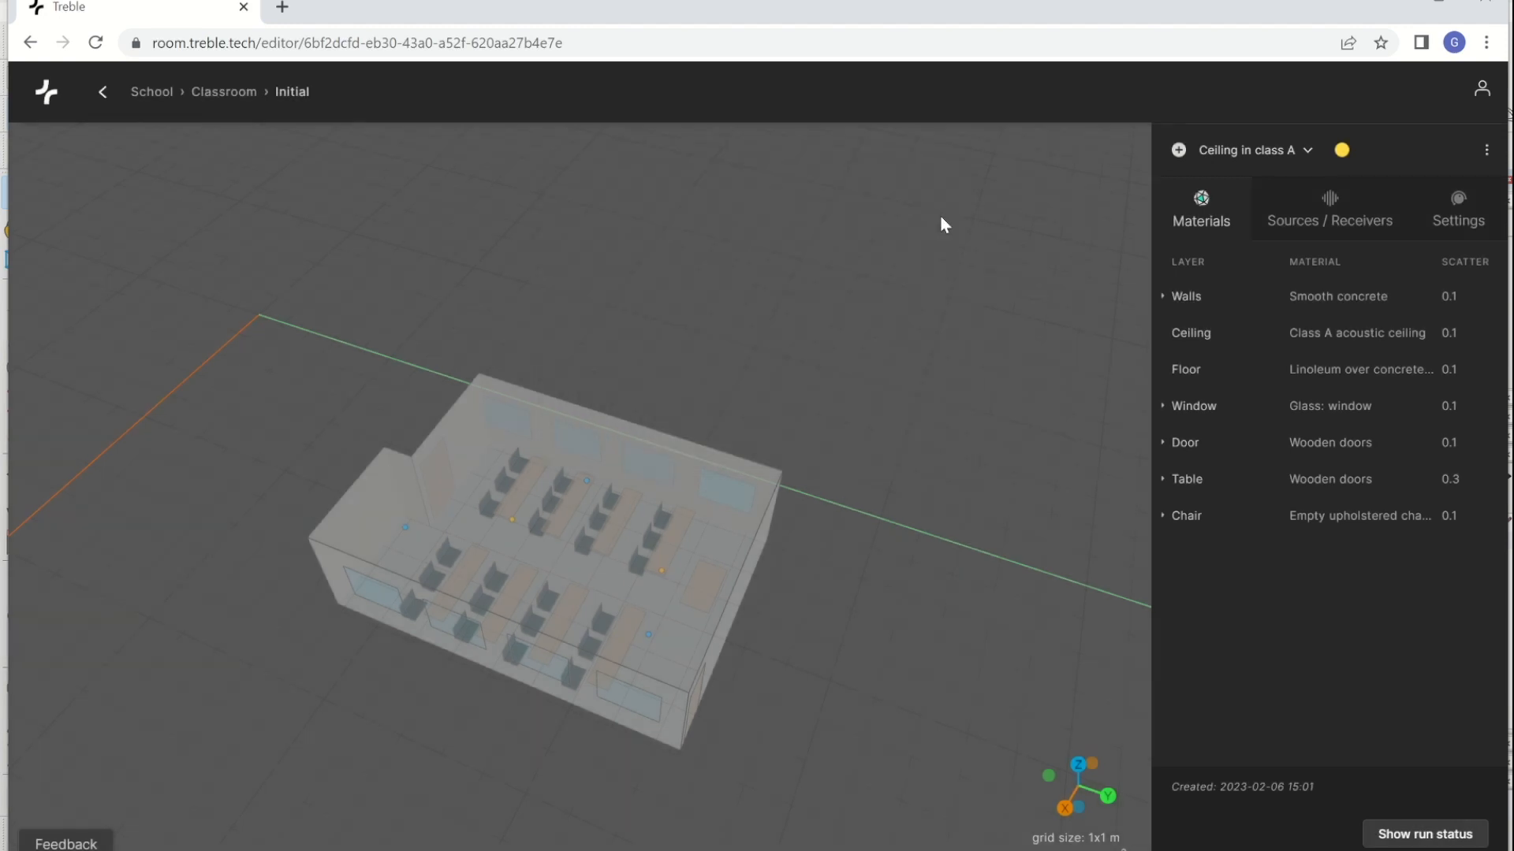
click(224, 93)
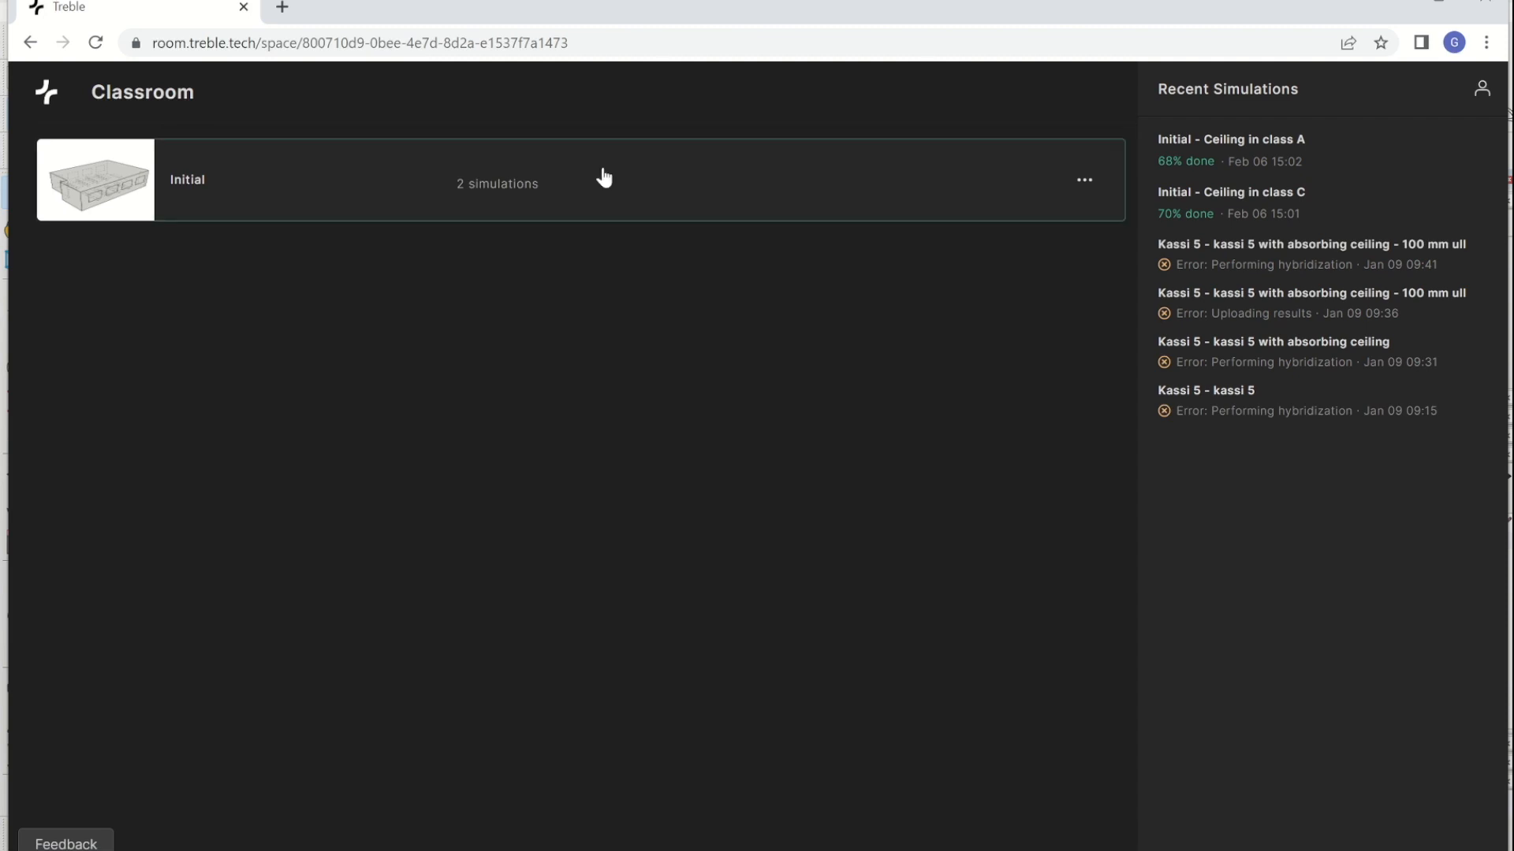
click(929, 189)
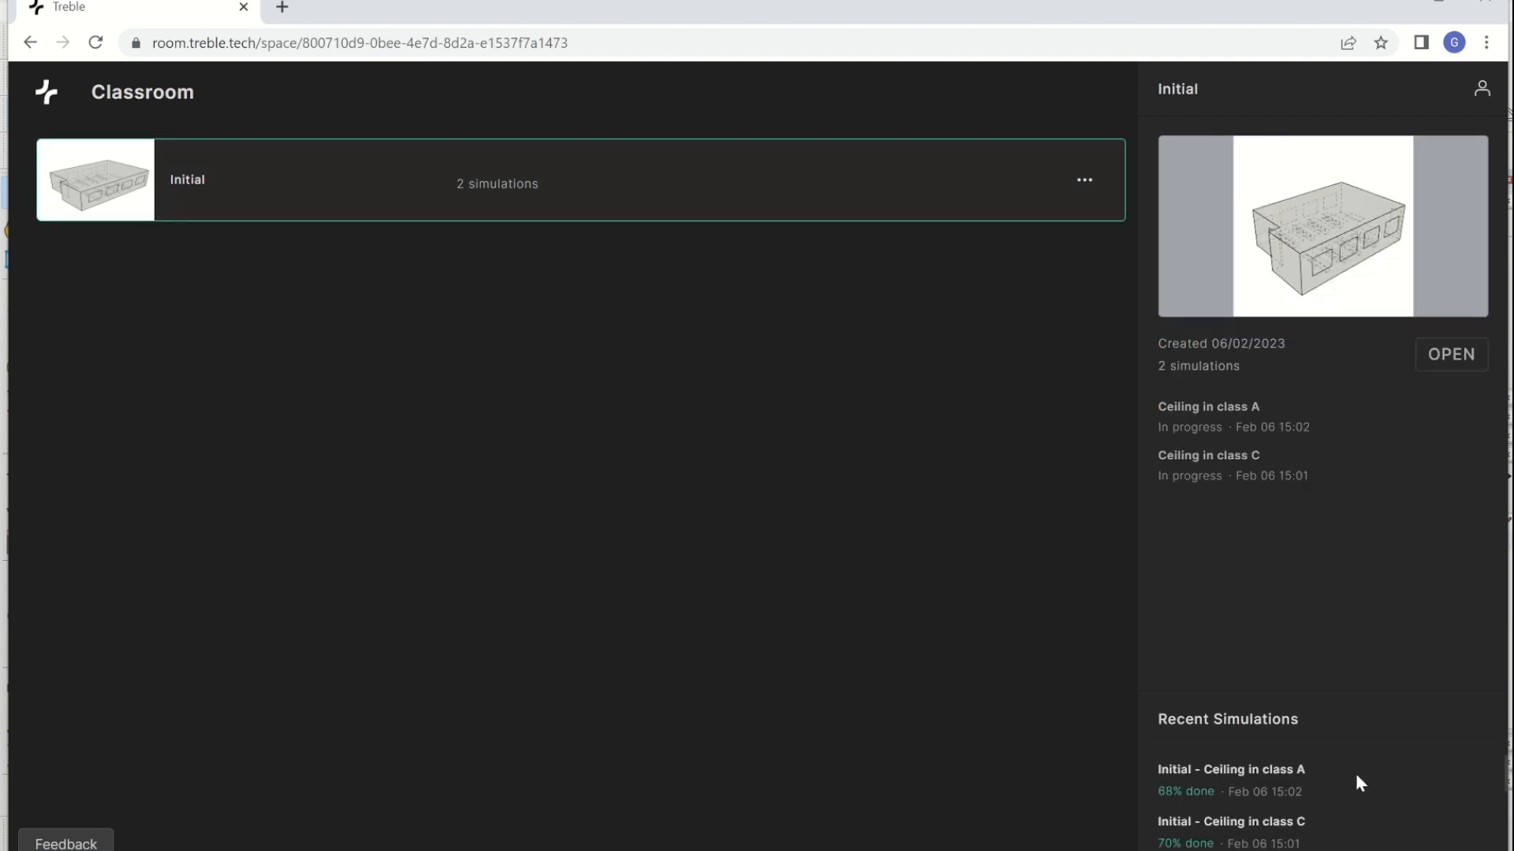